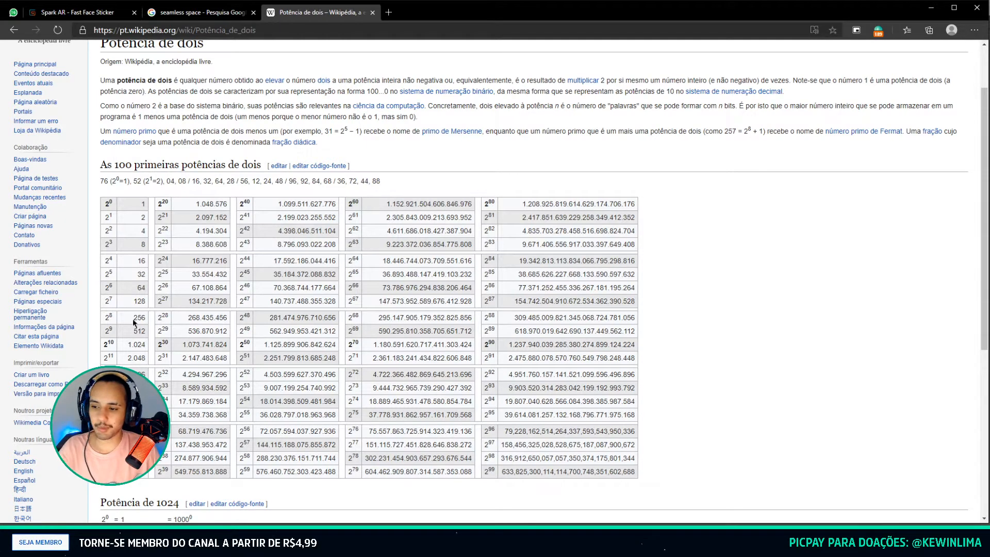
Examine the small powers of two in the table of the first 100 powers, highlighting 1.024, 2.048 and 32.
{"action": "double_click", "coordinate": [141, 344]}
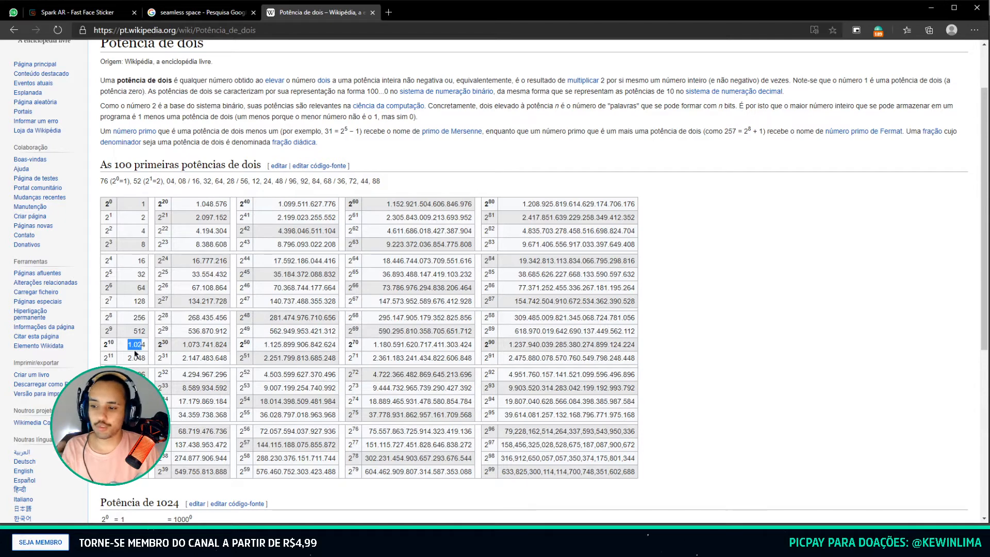
{"action": "left_click_drag", "start_coordinate": [127, 360], "coordinate": [515, 317]}
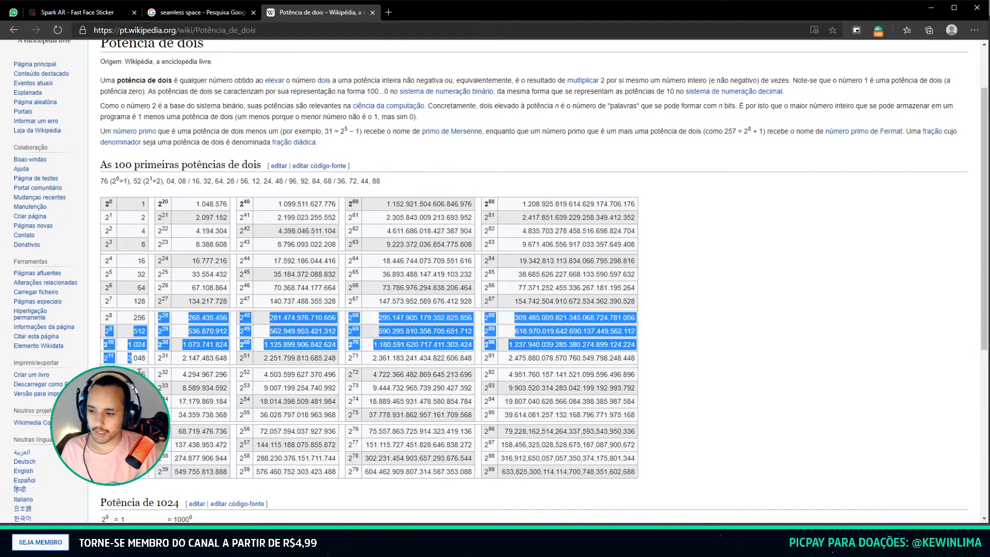
{"action": "left_click", "coordinate": [652, 296]}
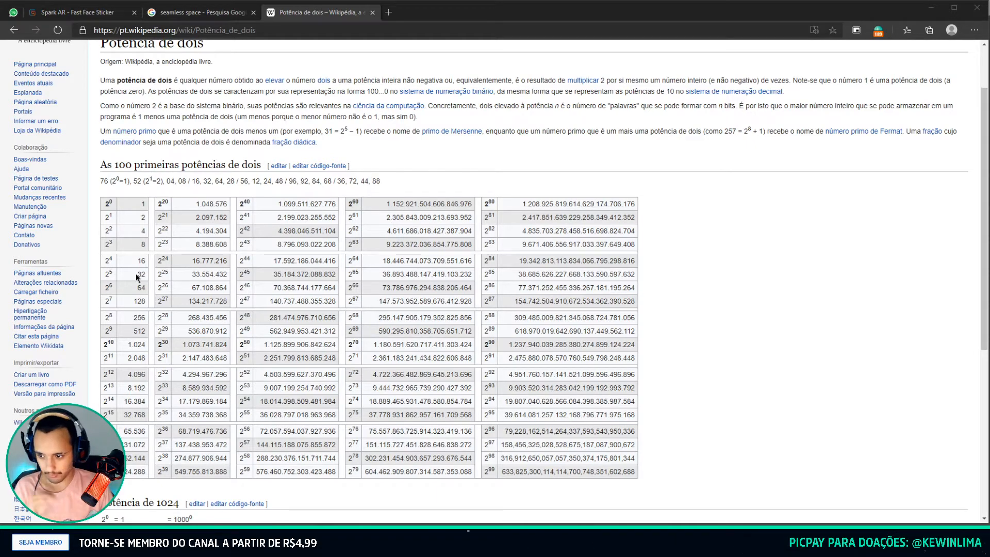
{"action": "left_click_drag", "start_coordinate": [136, 275], "coordinate": [147, 276]}
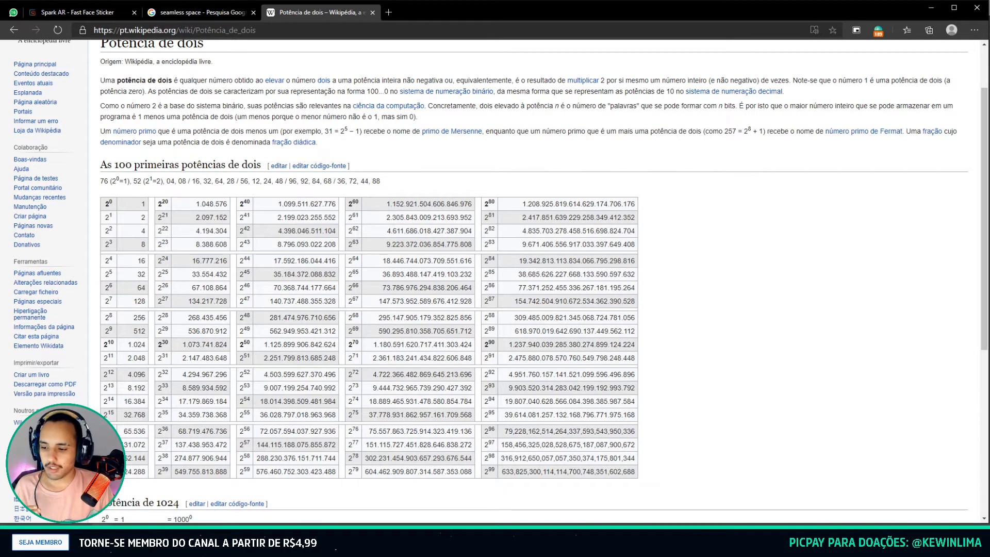
Switch to Photoshop and start a new document with a width and height of 32 pixels.
{"action": "key", "text": "alt+Tab"}
{"action": "left_click", "coordinate": [38, 206]}
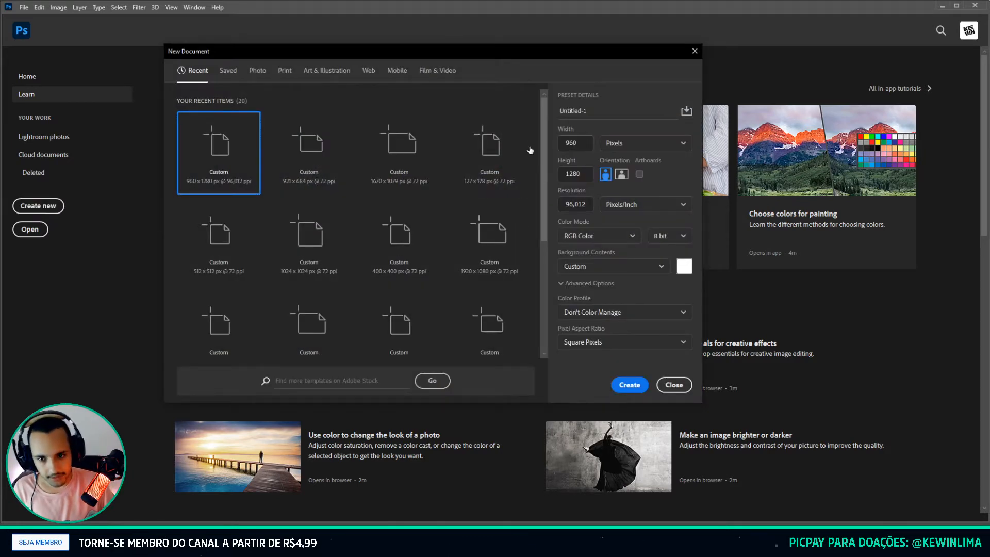
{"action": "double_click", "coordinate": [578, 148]}
{"action": "type", "text": "32"}
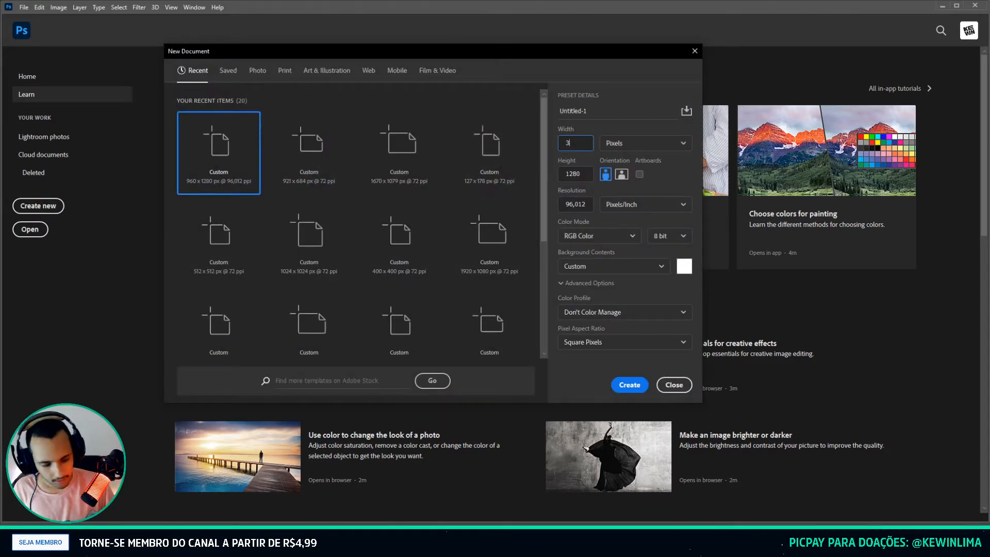
{"action": "key", "text": "Tab"}
{"action": "key", "text": "Tab"}
{"action": "type", "text": "32"}
Set the new document's resolution to 72 pixels/inch, create it, and collapse the document properties.
{"action": "key", "text": "Tab"}
{"action": "key", "text": "Tab"}
{"action": "key", "text": "Tab"}
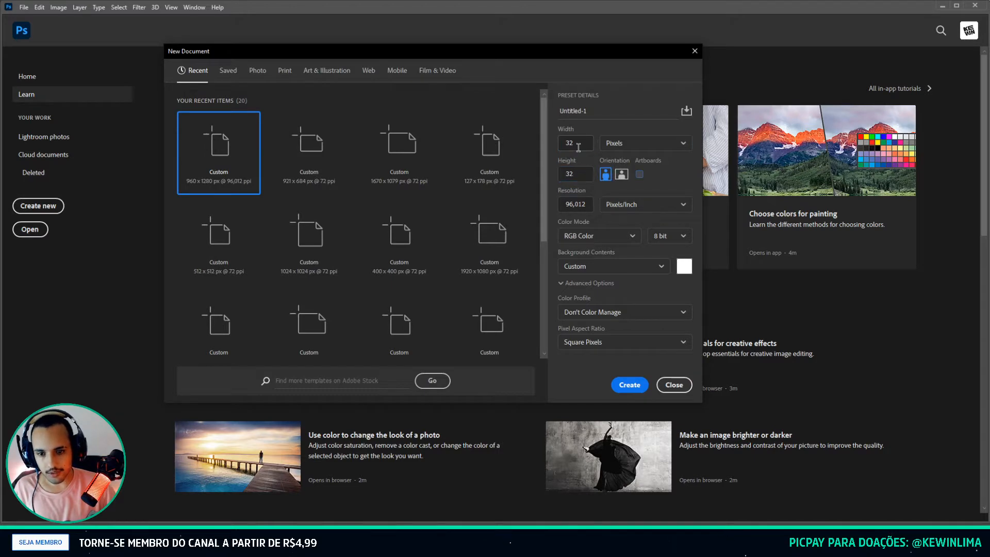
{"action": "key", "text": "shift+Tab"}
{"action": "type", "text": "72"}
{"action": "key", "text": "Return"}
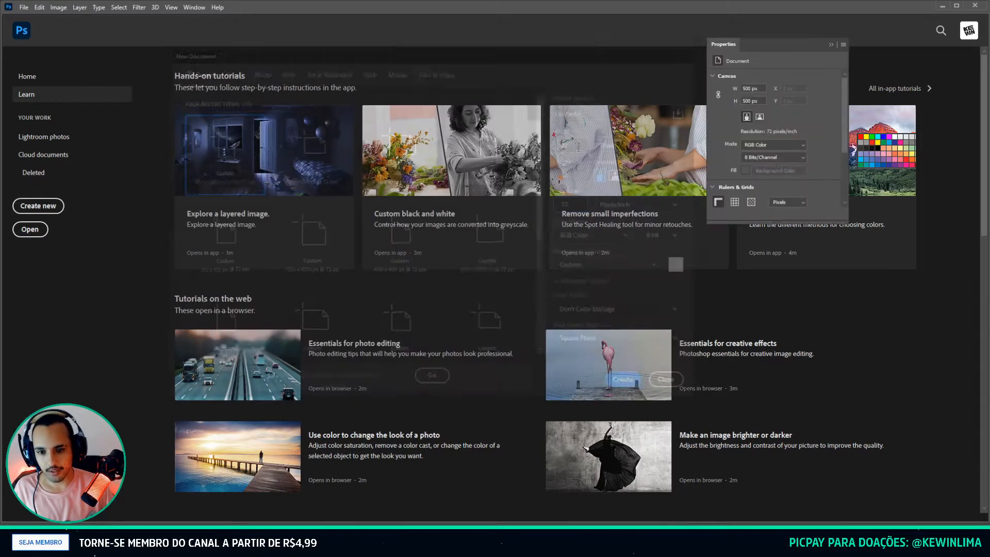
{"action": "key", "text": "v"}
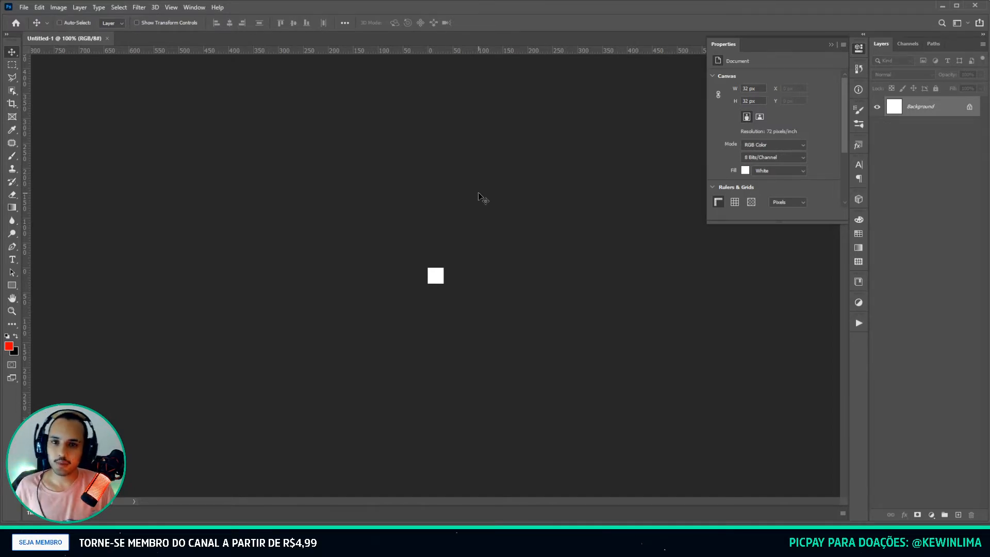
{"action": "left_click", "coordinate": [830, 46]}
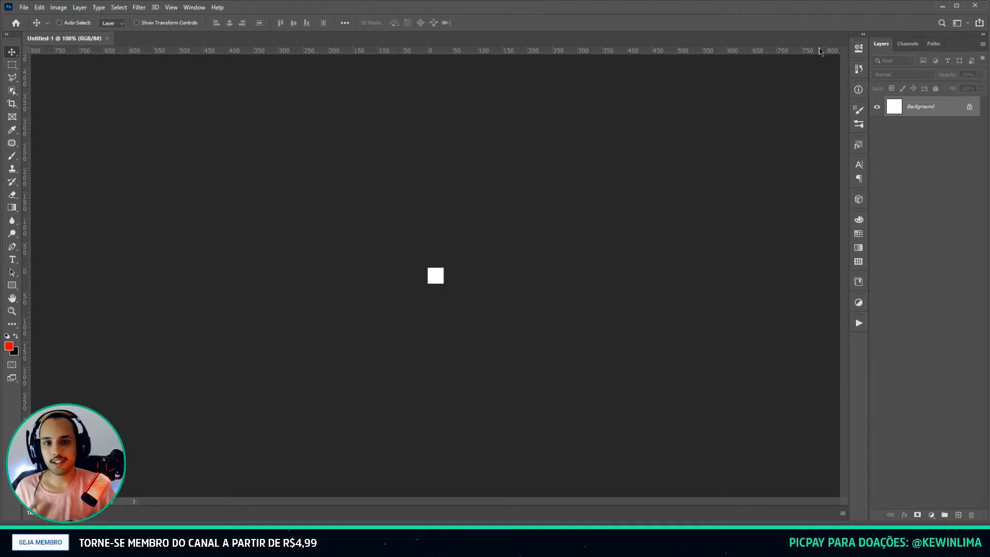
Return to the browser's powers-of-two table and examine which values suit texture sizes, highlighting 256, 512, 1.024 and 2.048.
{"action": "key", "text": "alt+Tab"}
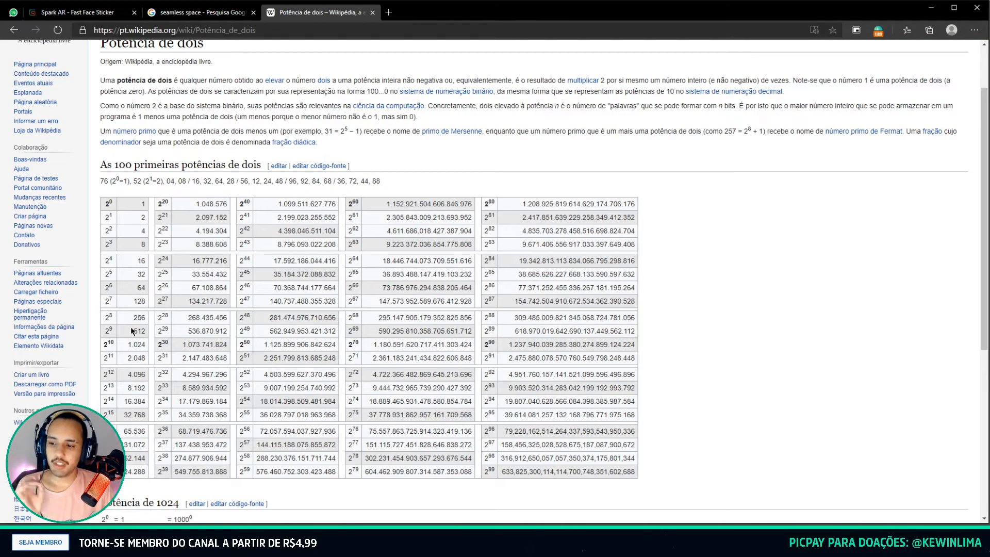
{"action": "left_click_drag", "start_coordinate": [133, 331], "coordinate": [148, 336]}
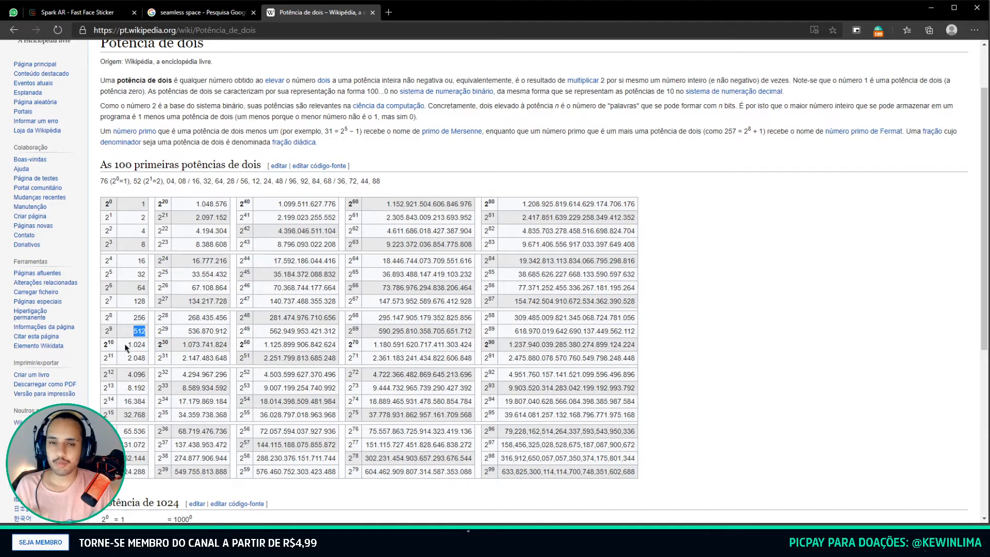
{"action": "left_click_drag", "start_coordinate": [127, 344], "coordinate": [143, 344]}
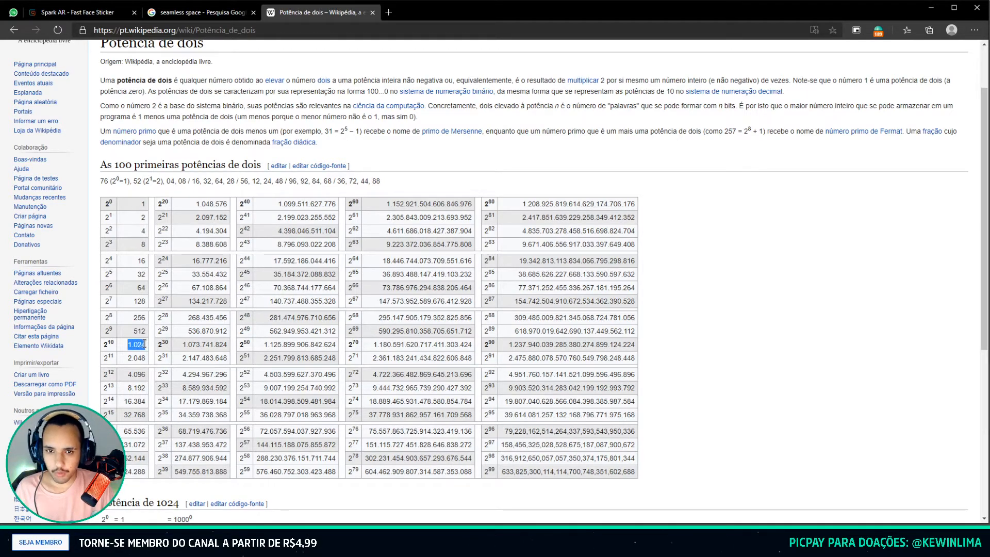
{"action": "left_click", "coordinate": [144, 344]}
{"action": "left_click_drag", "start_coordinate": [145, 344], "coordinate": [126, 346]}
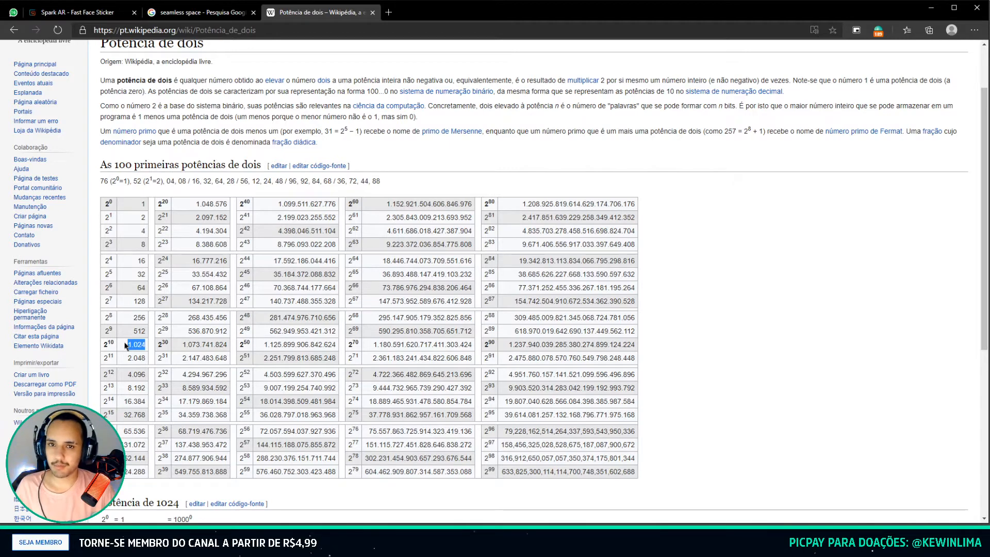
{"action": "left_click_drag", "start_coordinate": [133, 332], "coordinate": [145, 330]}
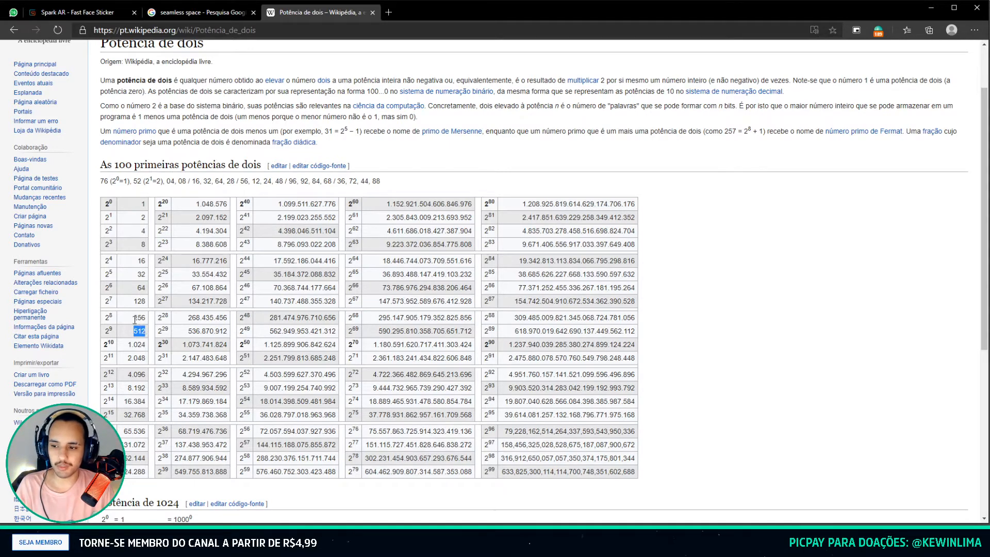
{"action": "left_click_drag", "start_coordinate": [133, 318], "coordinate": [146, 318]}
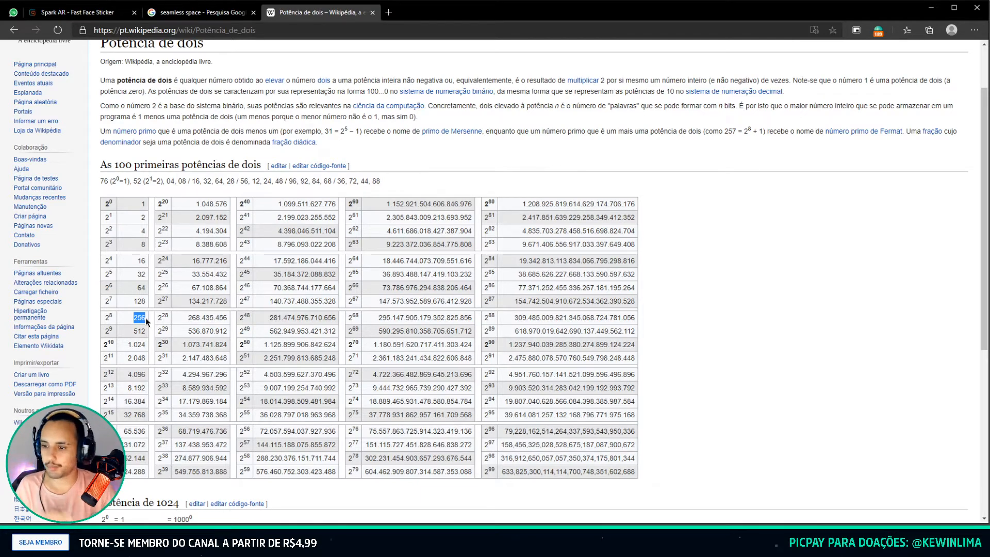
{"action": "left_click_drag", "start_coordinate": [153, 261], "coordinate": [153, 291]}
{"action": "left_click", "coordinate": [141, 290]}
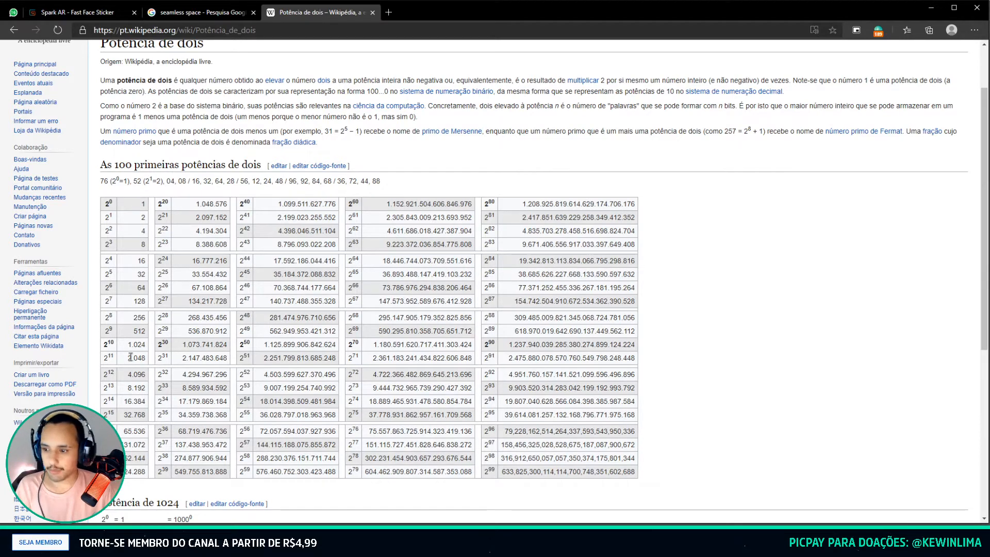
{"action": "left_click_drag", "start_coordinate": [133, 358], "coordinate": [139, 358]}
{"action": "left_click", "coordinate": [146, 358]}
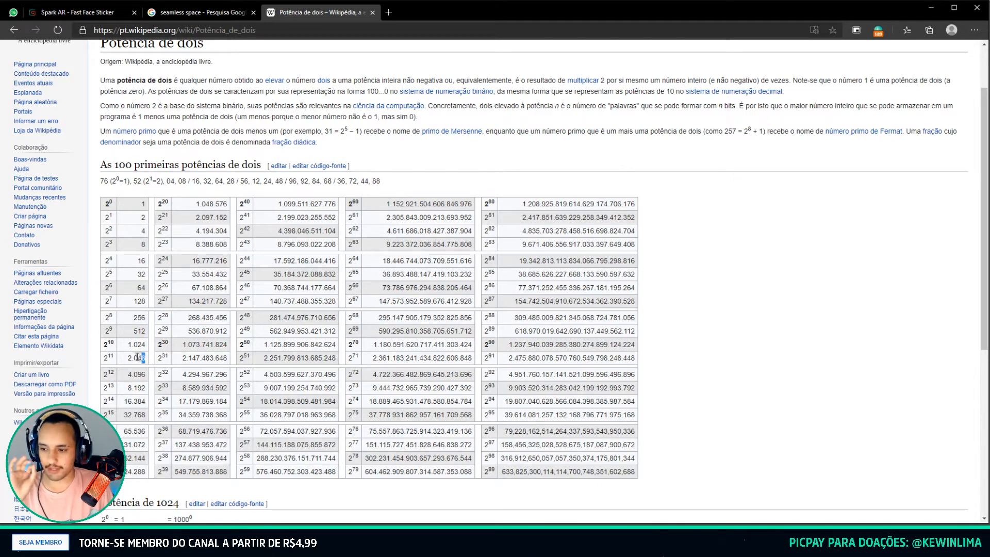
{"action": "left_click_drag", "start_coordinate": [145, 359], "coordinate": [129, 359]}
{"action": "left_click", "coordinate": [128, 361]}
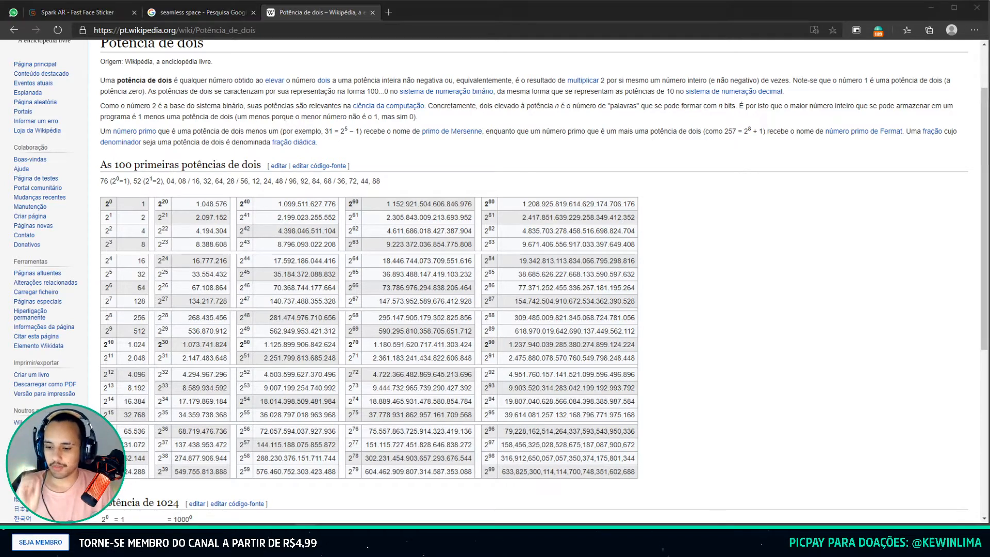
Switch to the pattern folder in File Explorer and compare degrade 500x500.jpg with degrade 512x512.jpg, checking their previews and file details.
{"action": "left_click", "coordinate": [281, 547]}
{"action": "key", "text": "alt+Tab"}
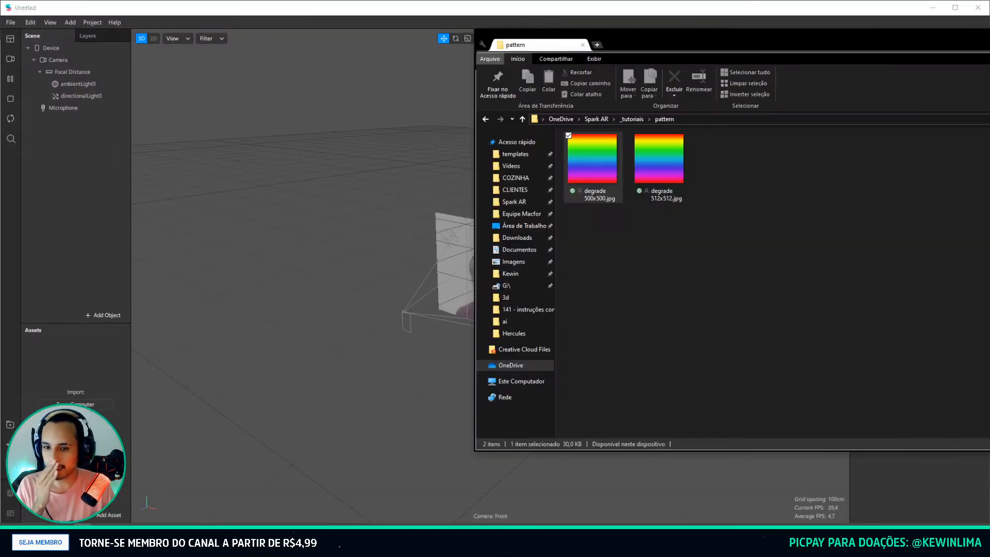
{"action": "left_click_drag", "start_coordinate": [674, 43], "coordinate": [525, 63]}
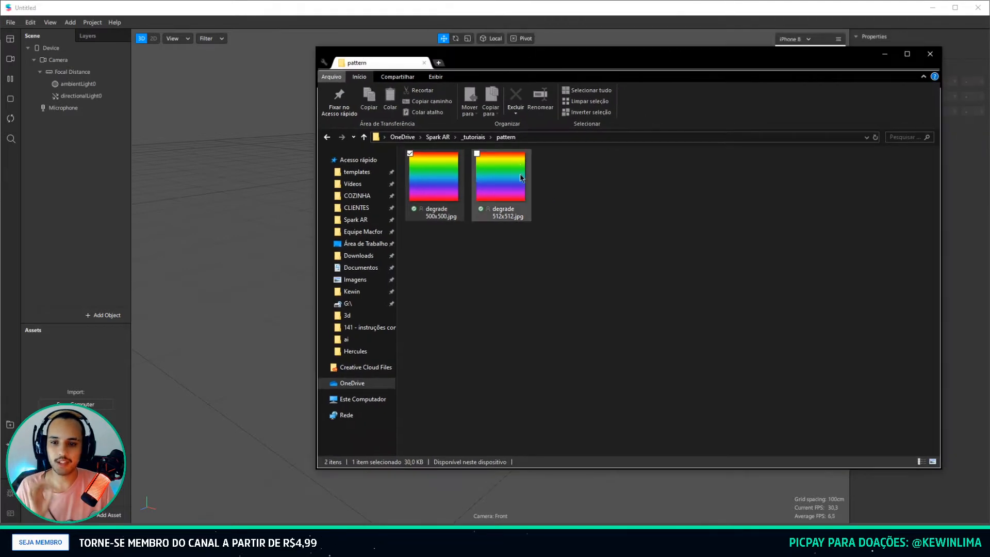
{"action": "left_click", "coordinate": [519, 206]}
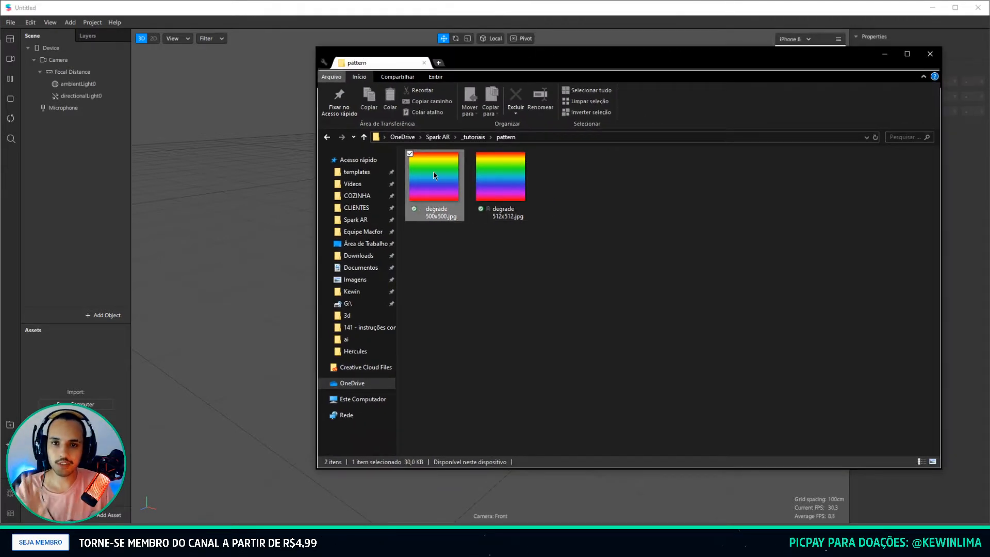
{"action": "left_click", "coordinate": [497, 178]}
{"action": "left_click", "coordinate": [443, 183]}
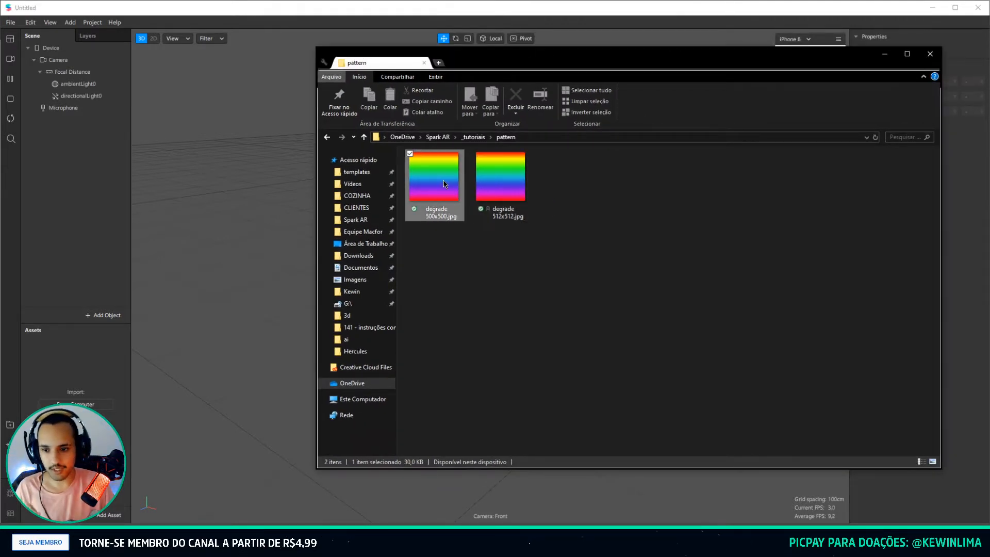
{"action": "double_click", "coordinate": [443, 183]}
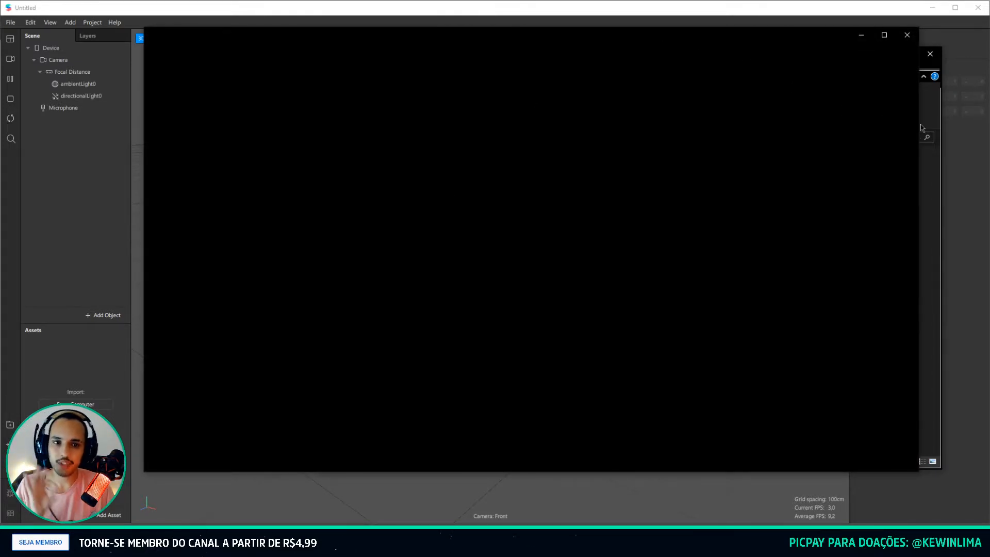
{"action": "left_click", "coordinate": [907, 35]}
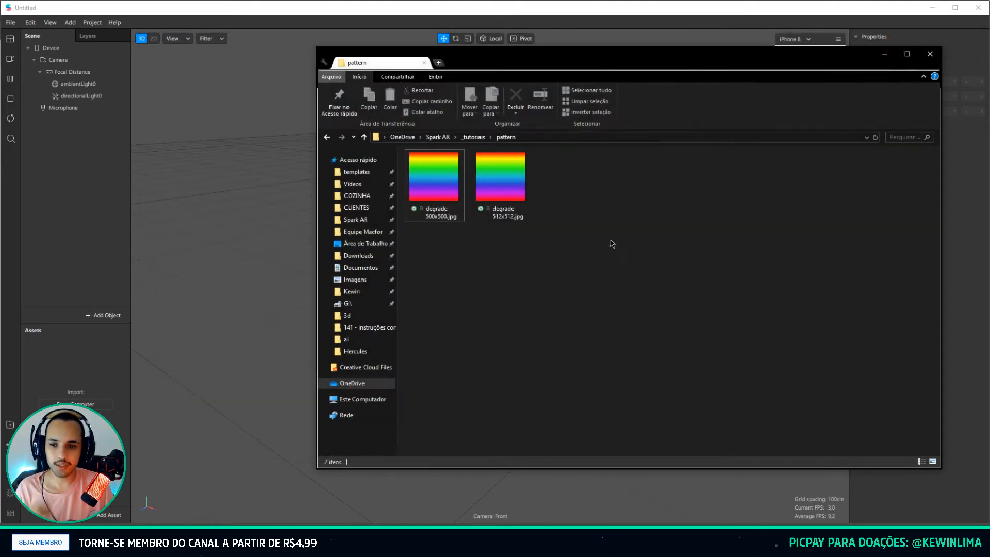
{"action": "mouse_move", "coordinate": [500, 196]}
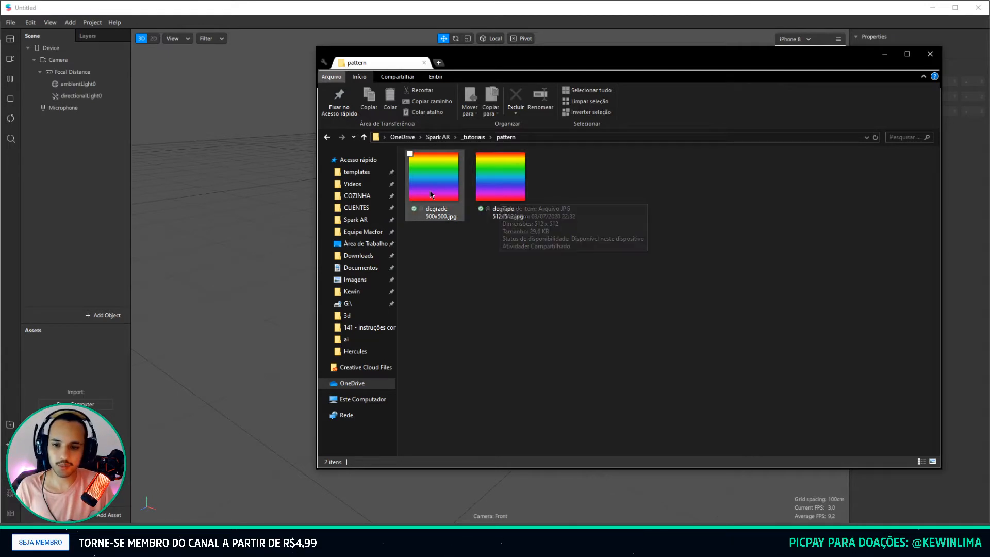
{"action": "mouse_move", "coordinate": [432, 194]}
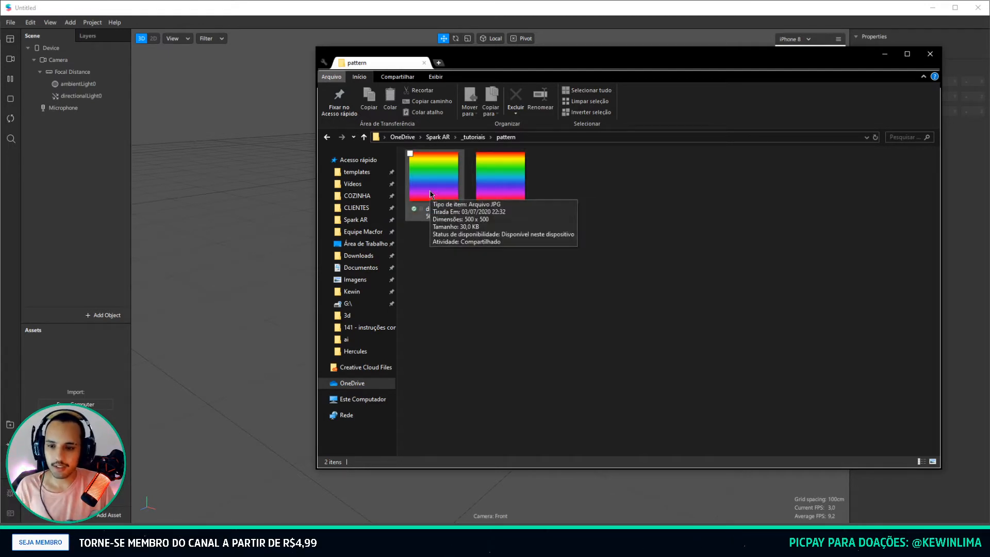
{"action": "double_click", "coordinate": [494, 211]}
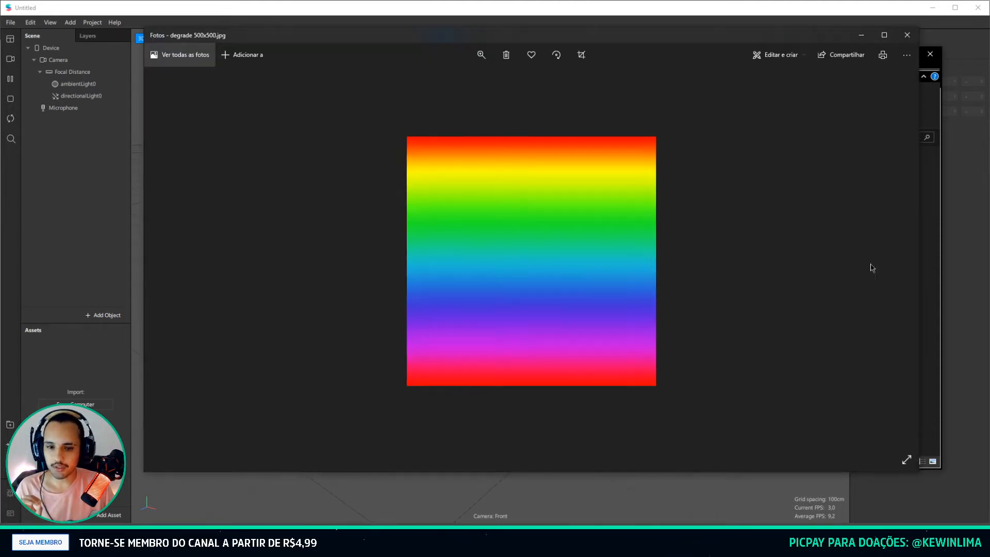
{"action": "left_click", "coordinate": [907, 35]}
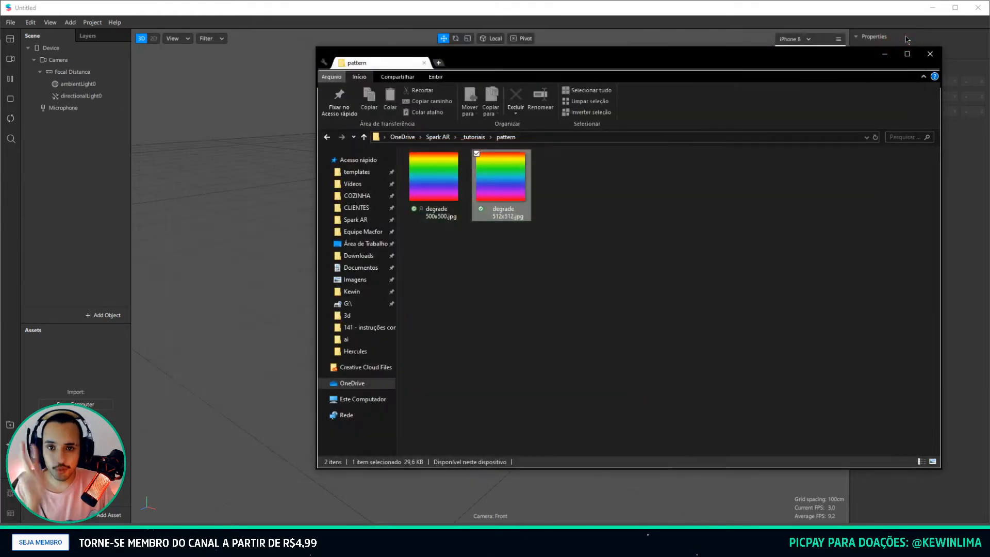
Import degrade 500x500.jpg from the pattern folder into the Spark AR project's assets.
{"action": "left_click_drag", "start_coordinate": [617, 63], "coordinate": [614, 56]}
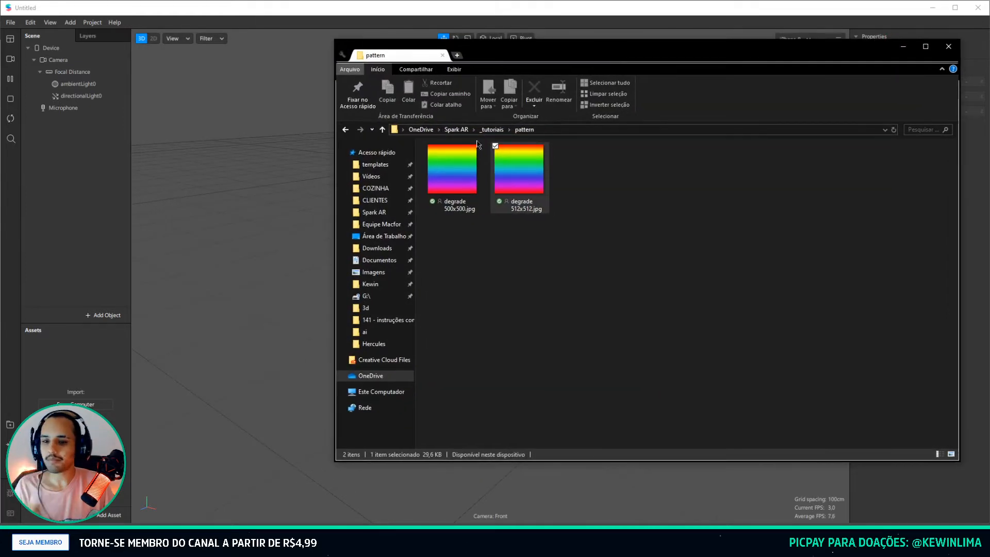
{"action": "left_click", "coordinate": [457, 166]}
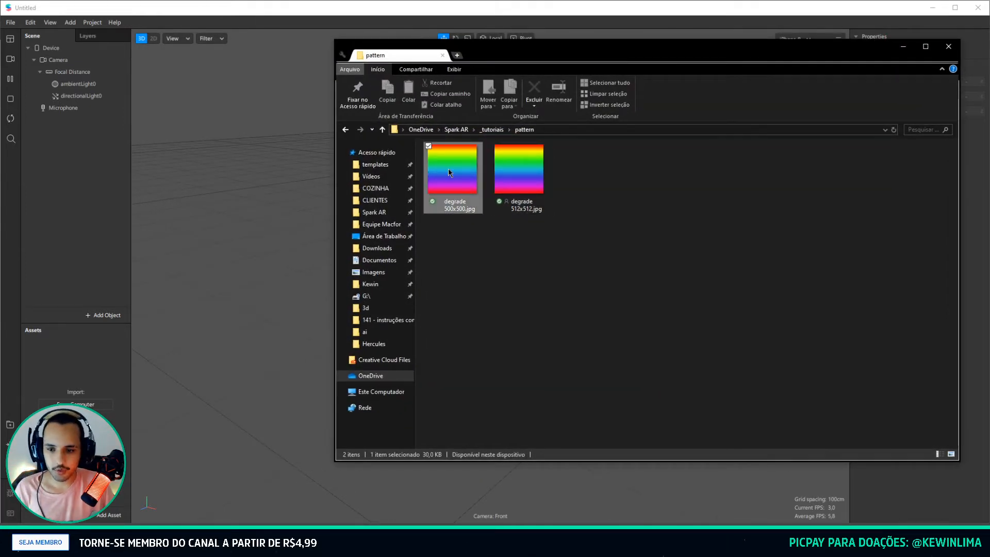
{"action": "left_click_drag", "start_coordinate": [449, 172], "coordinate": [72, 341]}
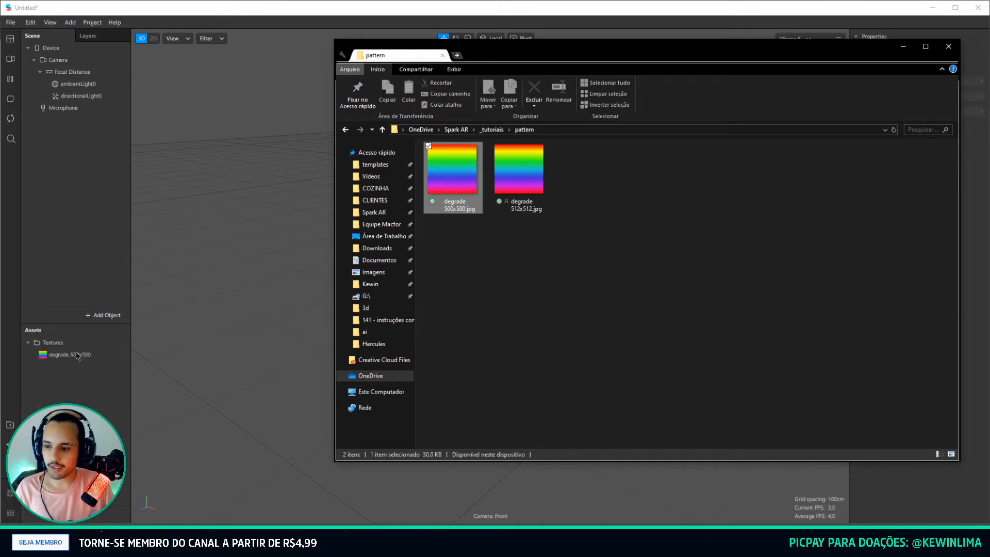
{"action": "left_click", "coordinate": [74, 380]}
Enable No compression for the degrade 500x500 texture and check the warning beside its dimensions.
{"action": "left_click", "coordinate": [84, 355]}
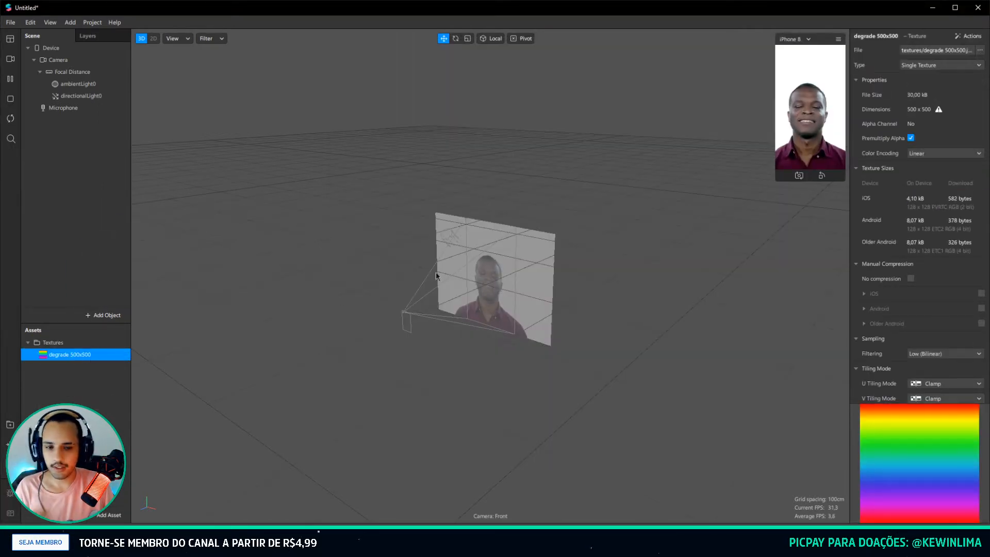
{"action": "left_click", "coordinate": [910, 279]}
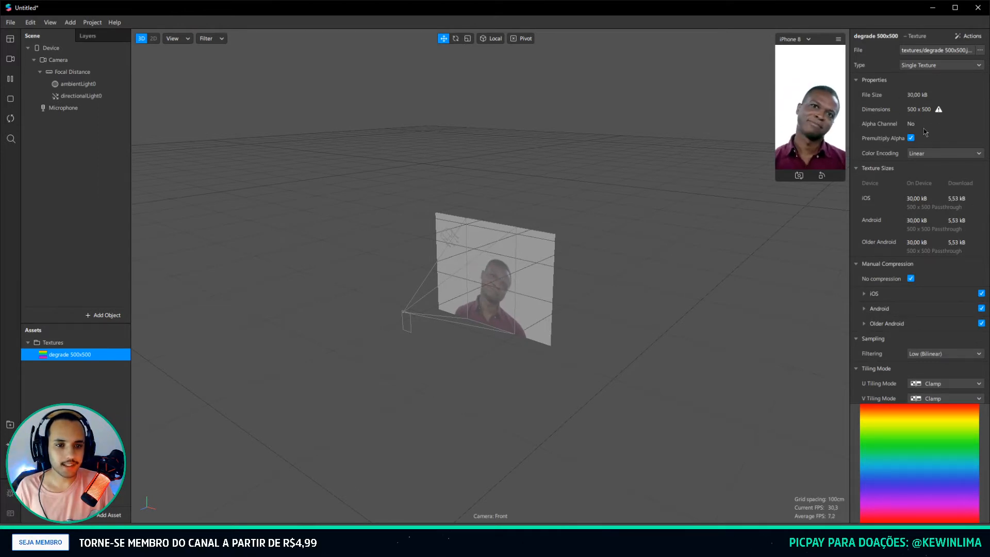
{"action": "mouse_move", "coordinate": [939, 113]}
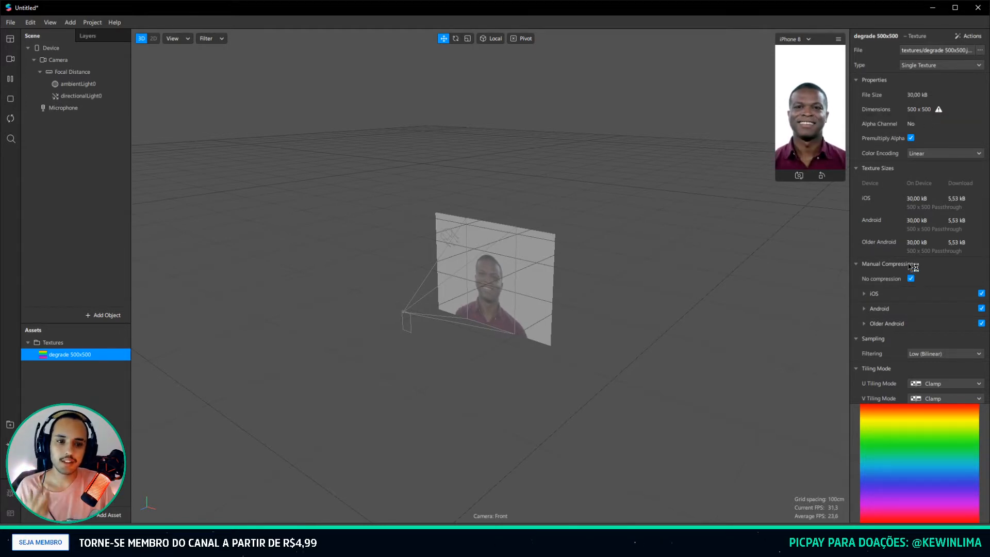
Examine the U and V tiling mode options available for the degrade 500x500 texture.
{"action": "scroll", "coordinate": [909, 240], "scroll_direction": "down", "scroll_amount": 1}
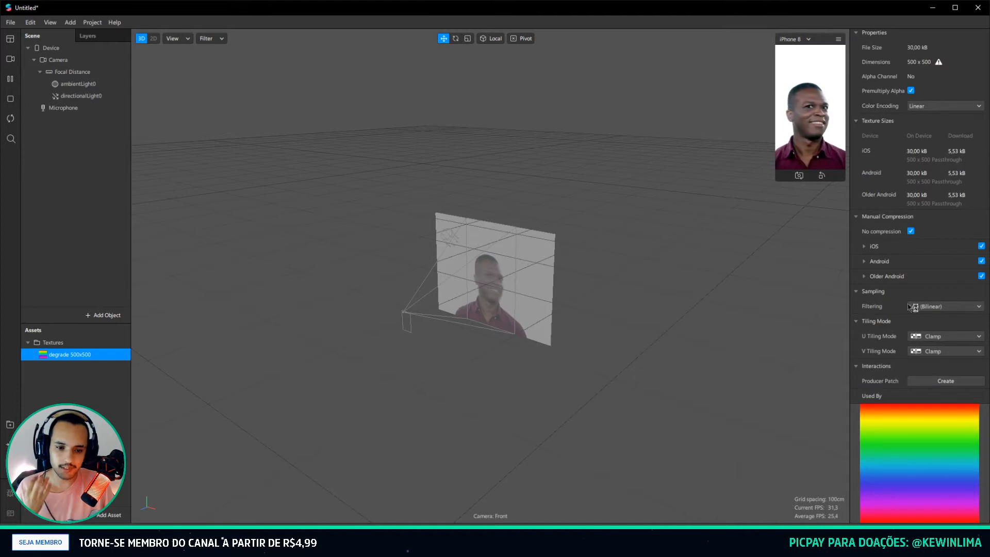
{"action": "left_click", "coordinate": [930, 339]}
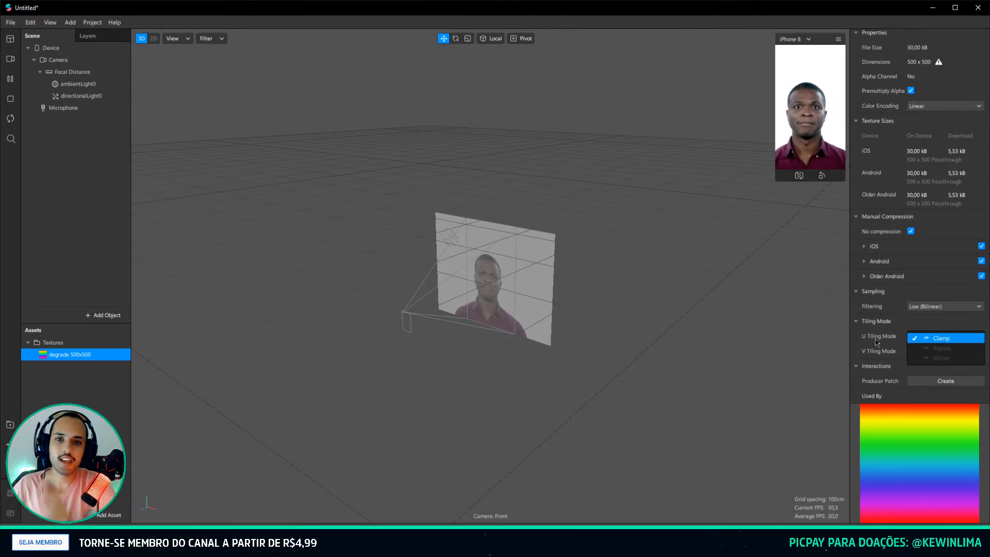
{"action": "left_click", "coordinate": [941, 338]}
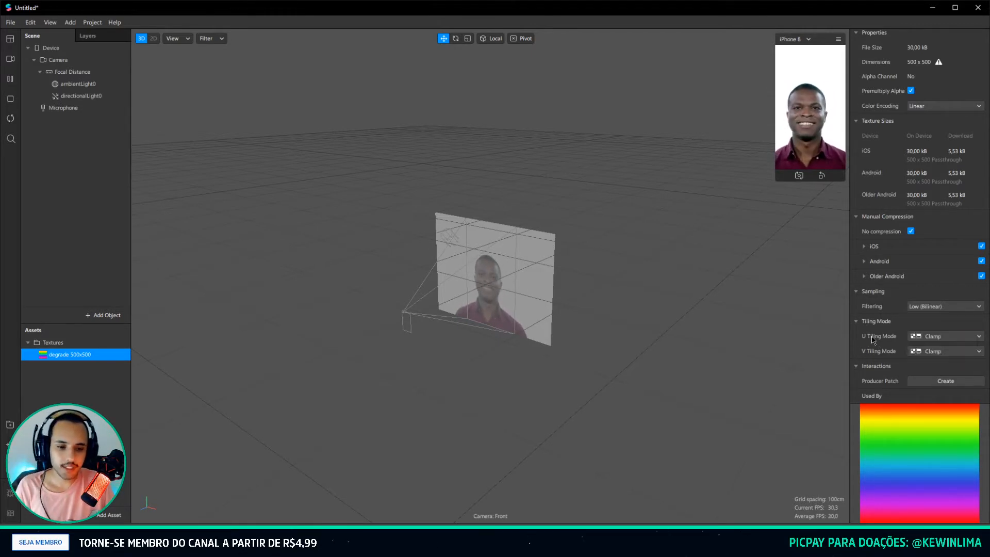
{"action": "left_click", "coordinate": [949, 351]}
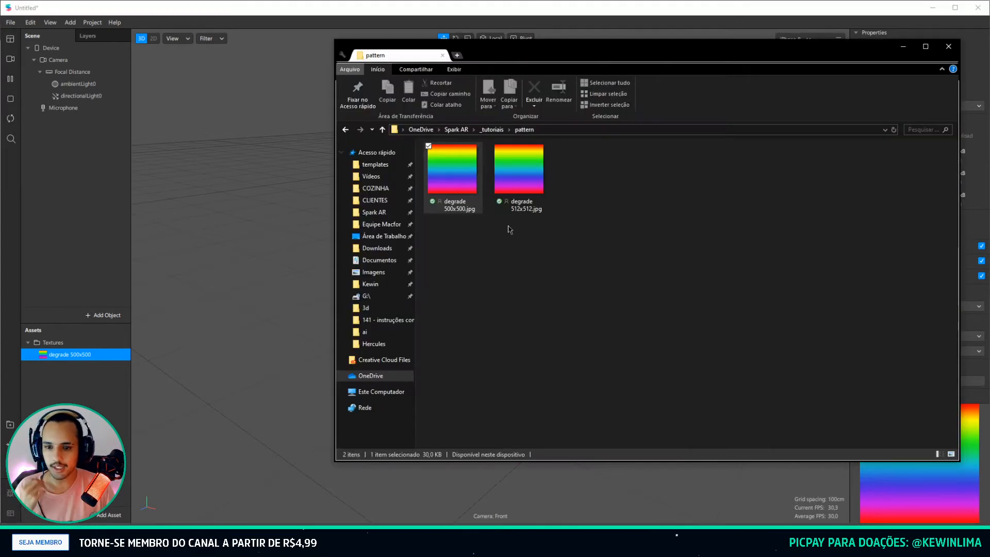
Import degrade 512x512.jpg from the pattern folder into the project's assets and enable No compression for it.
{"action": "left_click", "coordinate": [518, 178]}
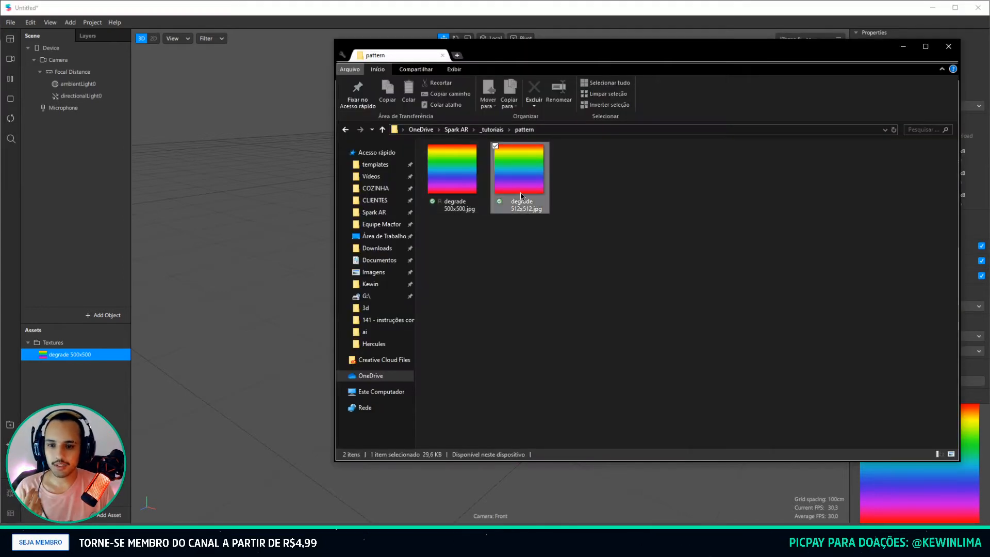
{"action": "left_click_drag", "start_coordinate": [518, 184], "coordinate": [63, 388]}
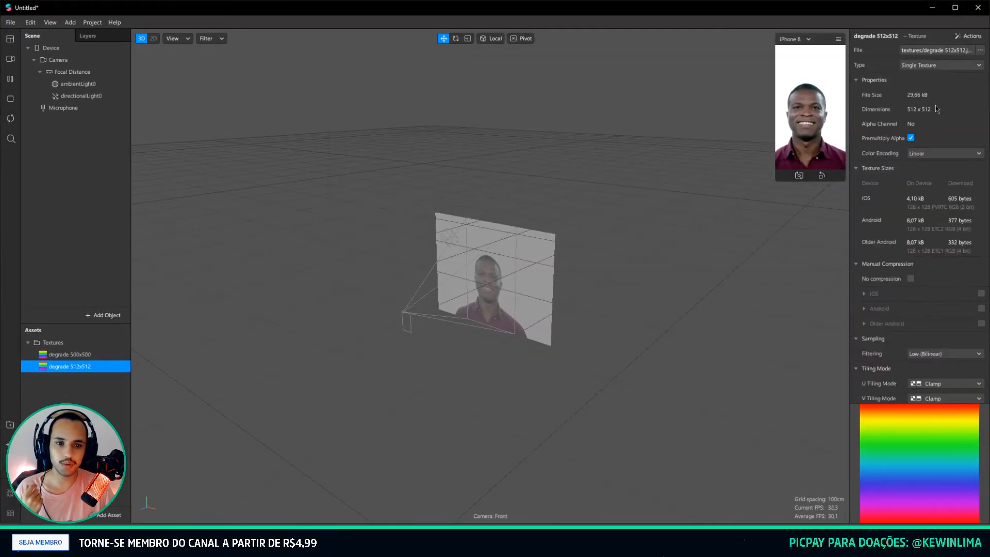
{"action": "left_click", "coordinate": [911, 278]}
Examine the U and V tiling mode options available for the degrade 512x512 texture, keeping both on Clamp.
{"action": "scroll", "coordinate": [932, 274], "scroll_direction": "down", "scroll_amount": 1}
{"action": "scroll", "coordinate": [932, 271], "scroll_direction": "down", "scroll_amount": 1}
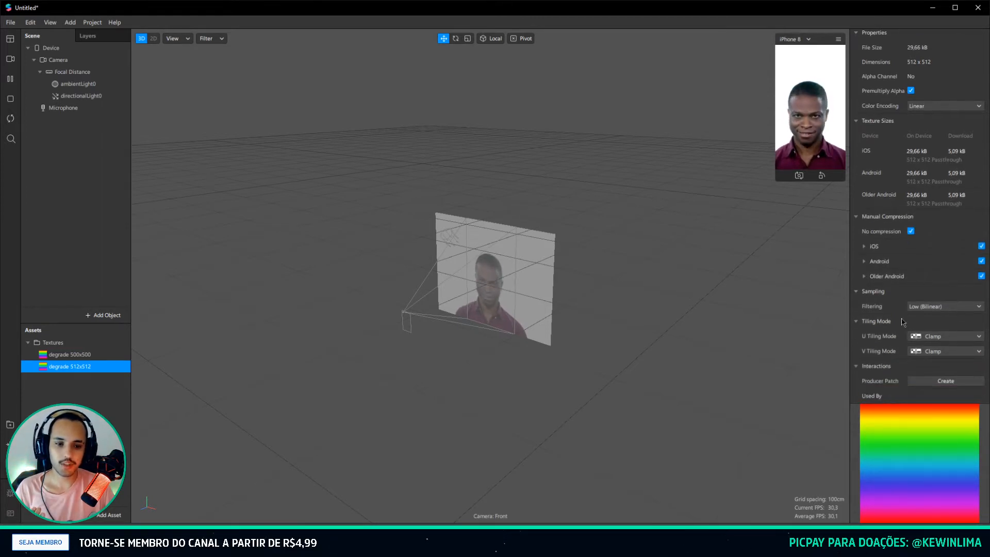
{"action": "left_click", "coordinate": [932, 336]}
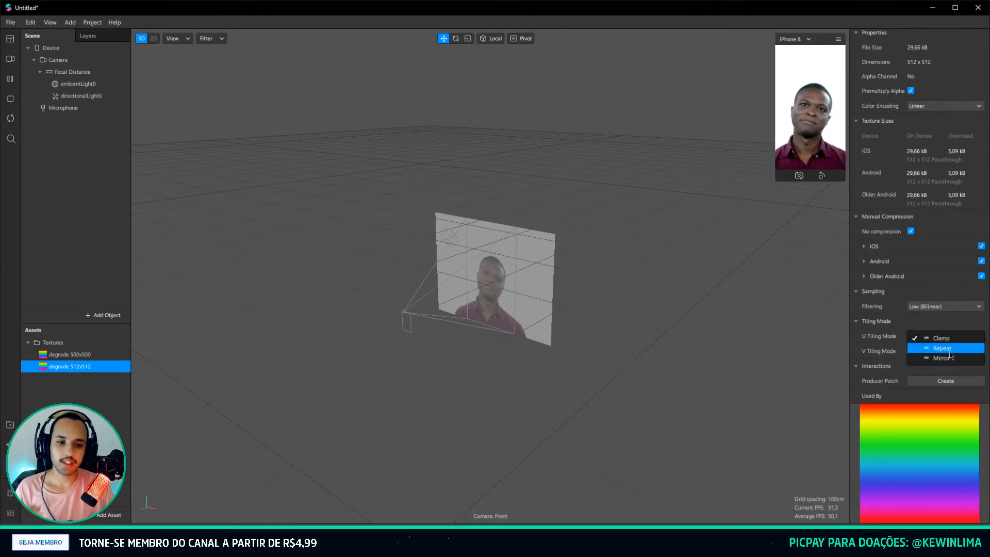
{"action": "left_click", "coordinate": [941, 338]}
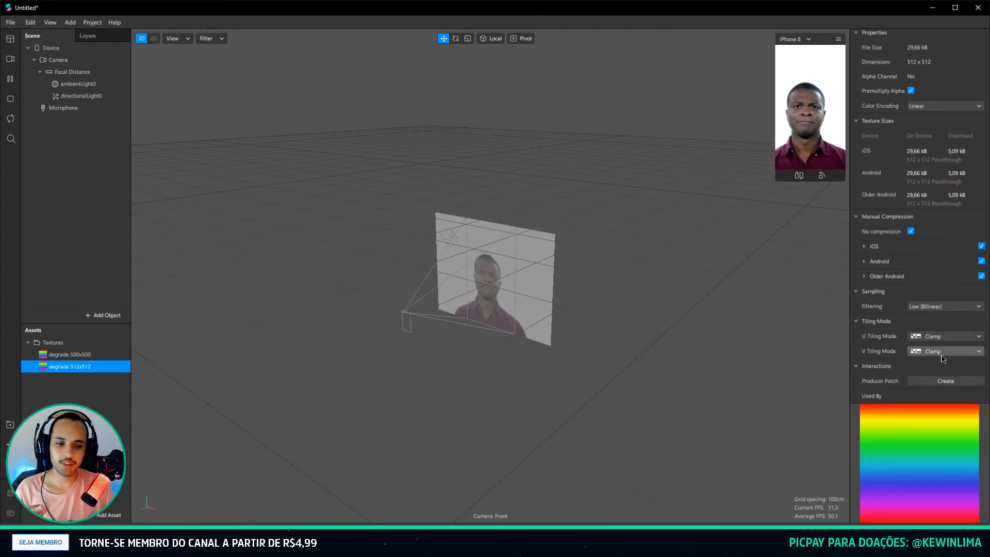
{"action": "left_click", "coordinate": [938, 351]}
{"action": "left_click", "coordinate": [938, 353]}
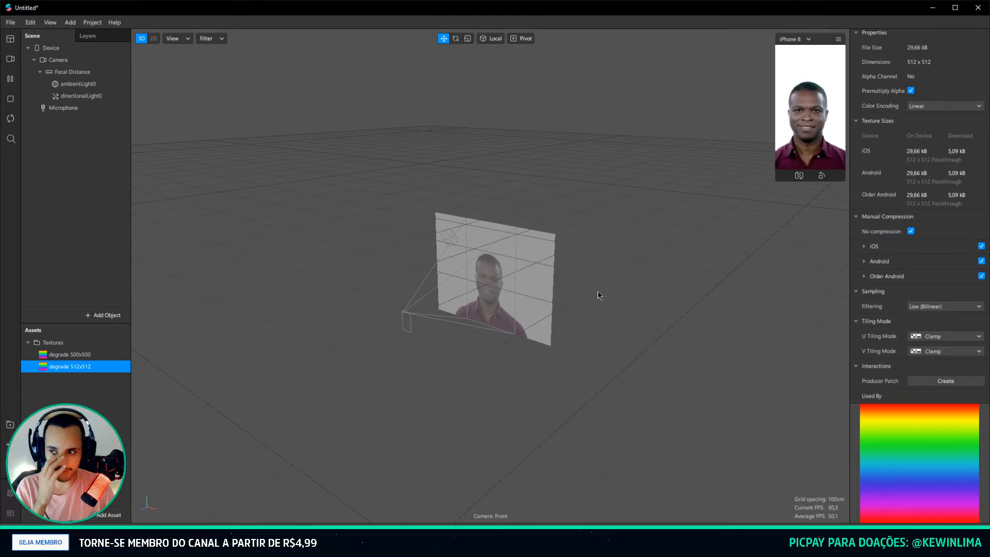
Add a plane to the scene and view it from the front.
{"action": "right_click", "coordinate": [61, 200]}
{"action": "mouse_move", "coordinate": [98, 205]}
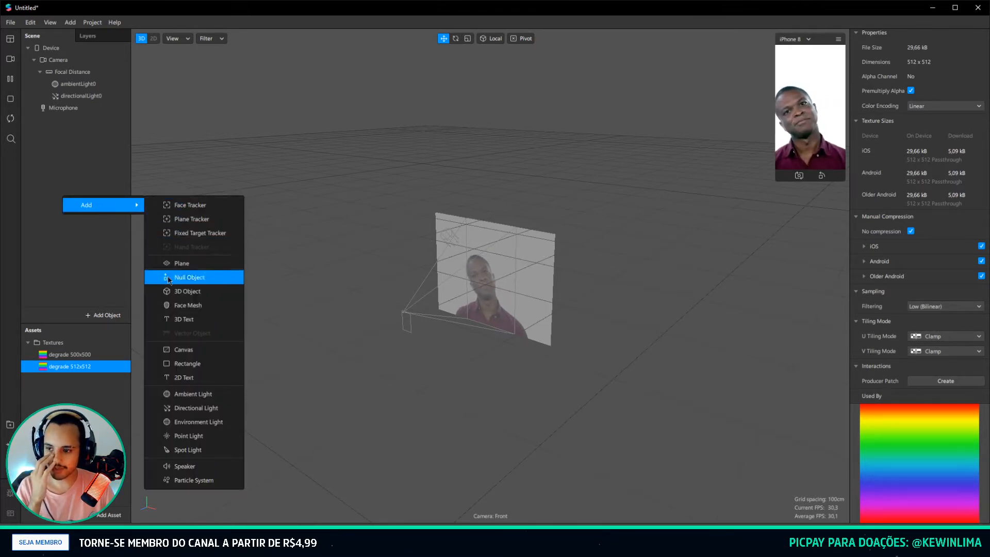
{"action": "left_click", "coordinate": [180, 264]}
{"action": "scroll", "coordinate": [440, 262], "scroll_direction": "up", "scroll_amount": 10}
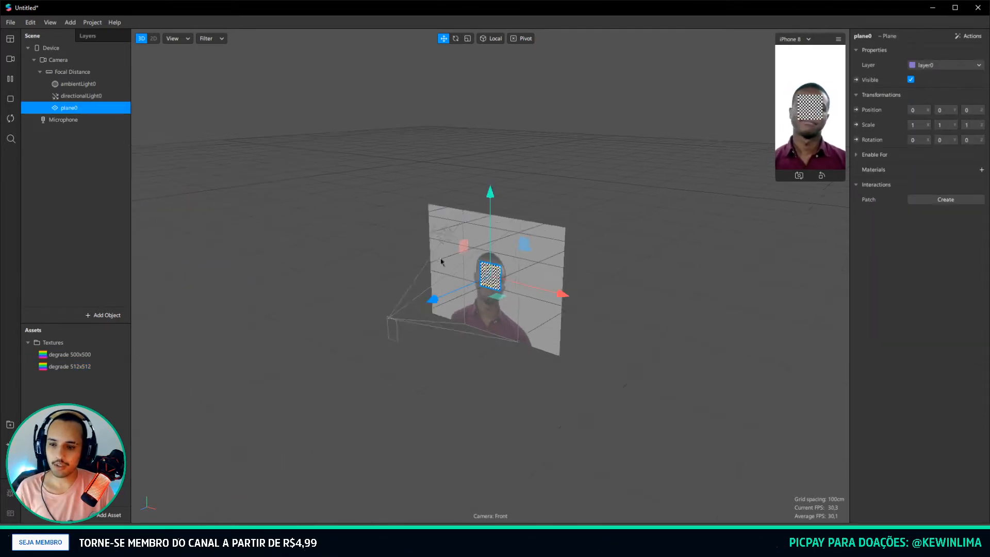
{"action": "right_click_drag", "start_coordinate": [390, 279], "coordinate": [467, 252]}
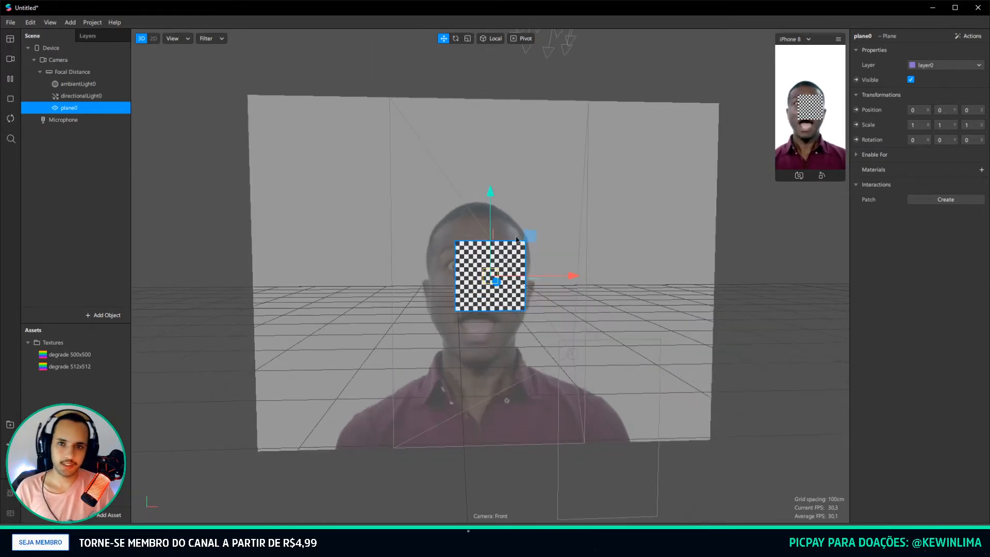
Create a new material for the plane and set its shader type to Flat.
{"action": "left_click", "coordinate": [981, 170]}
{"action": "left_click", "coordinate": [906, 187]}
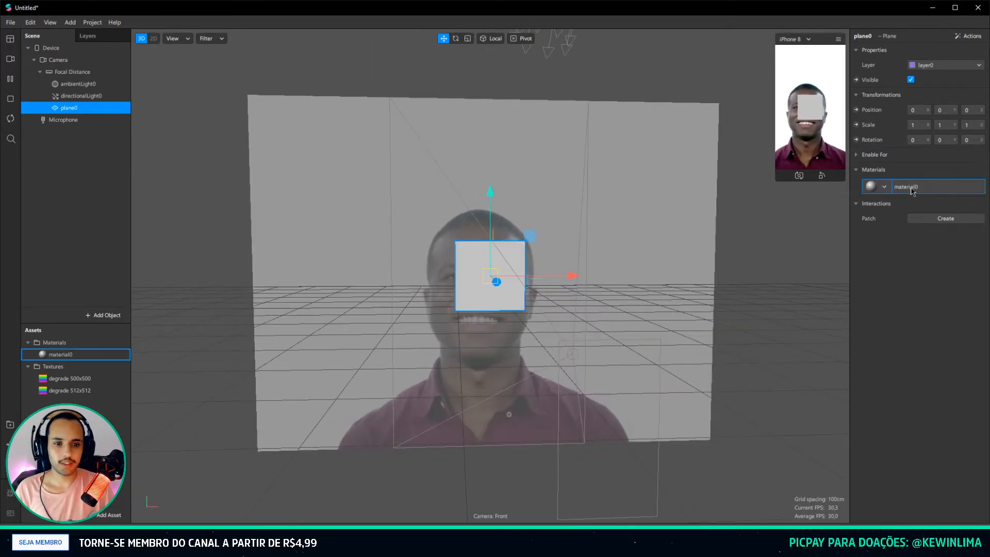
{"action": "left_click", "coordinate": [923, 51]}
{"action": "left_click", "coordinate": [914, 53]}
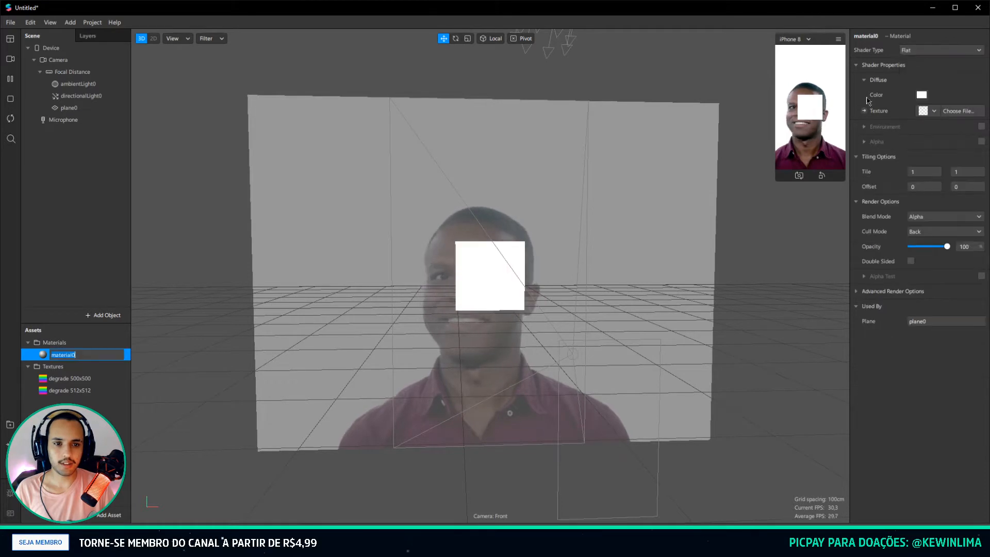
Create a patch for the material's diffuse texture and place the degrade 500x500 texture patch before it in the Patch Editor.
{"action": "left_click", "coordinate": [864, 111]}
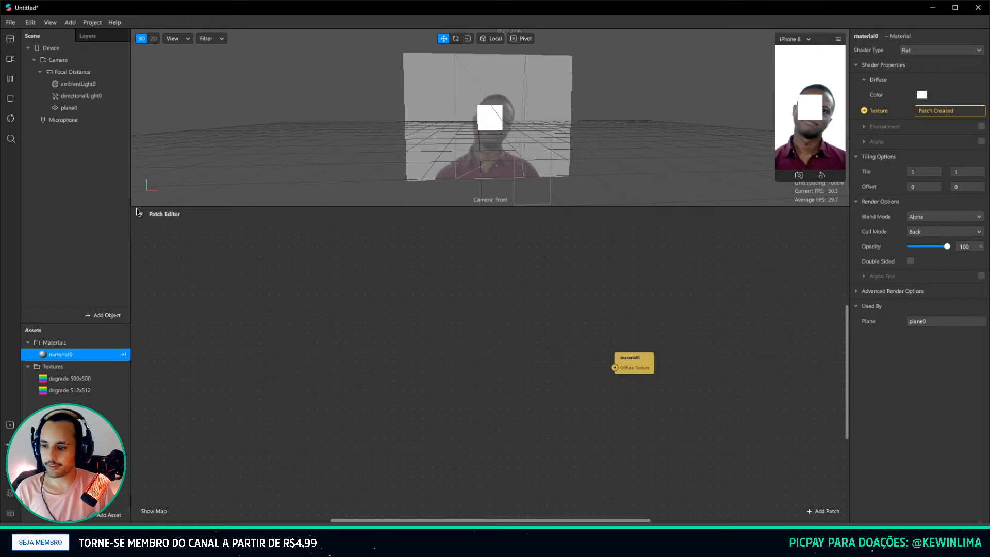
{"action": "left_click_drag", "start_coordinate": [70, 378], "coordinate": [277, 400]}
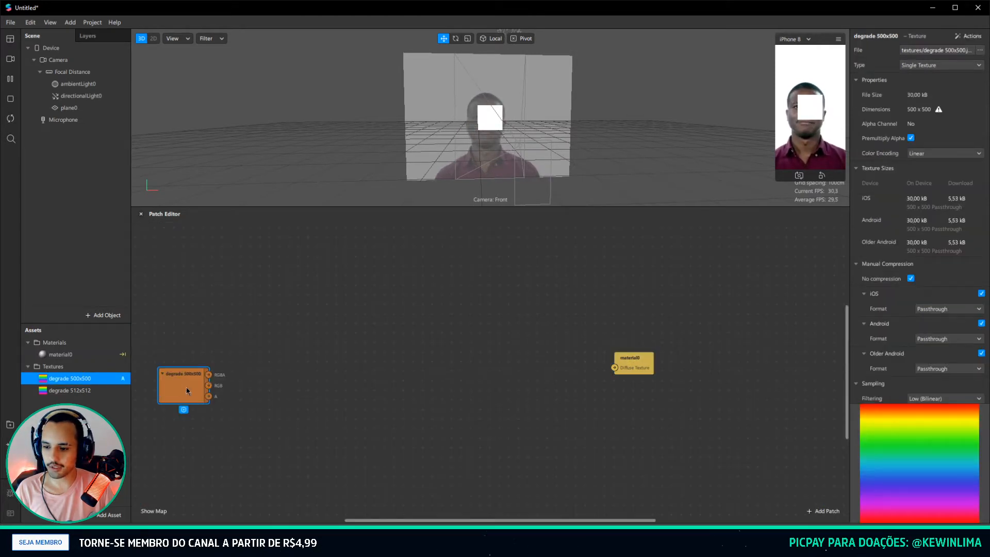
{"action": "left_click_drag", "start_coordinate": [188, 390], "coordinate": [299, 374]}
Add a Texture Transform patch and connect it between the degrade 500x500 RGBA output and the material's diffuse texture.
{"action": "double_click", "coordinate": [389, 372]}
{"action": "type", "text": "t"}
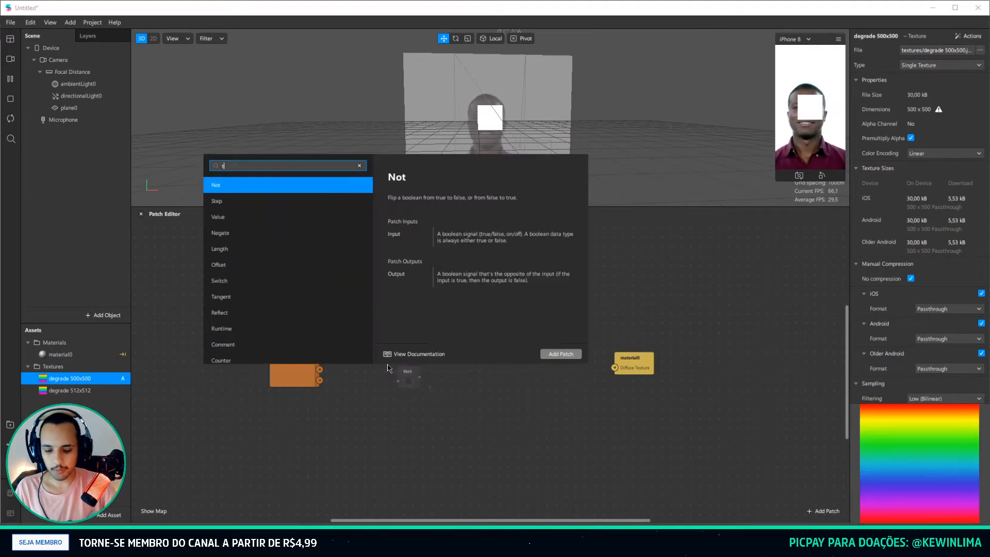
{"action": "type", "text": "exture"}
{"action": "key", "text": "Down"}
{"action": "key", "text": "Return"}
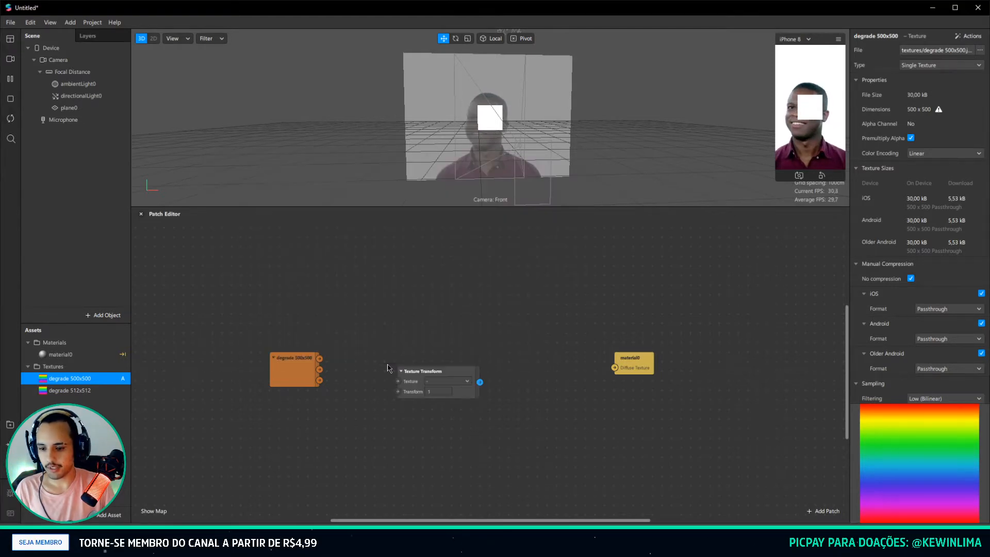
{"action": "left_click_drag", "start_coordinate": [421, 381], "coordinate": [417, 362]}
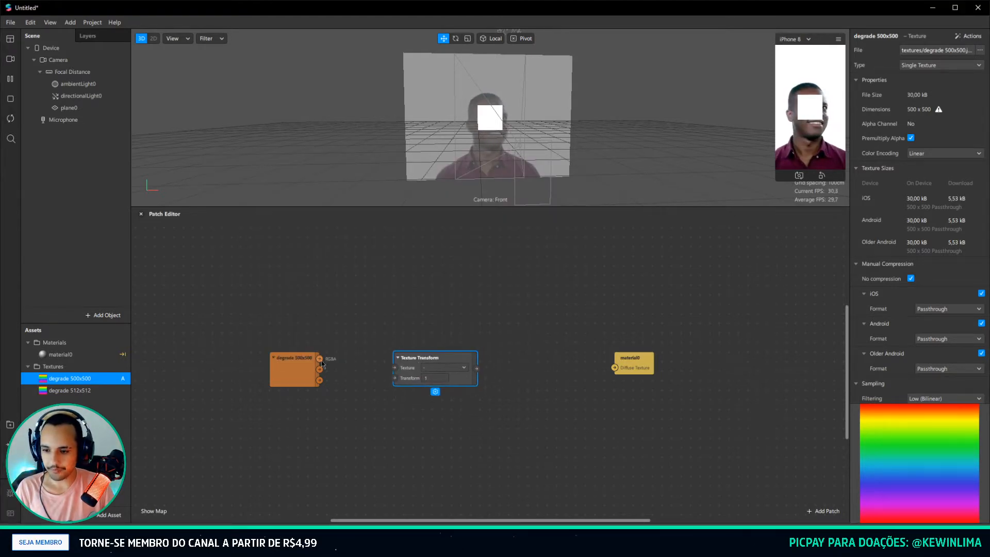
{"action": "left_click_drag", "start_coordinate": [321, 361], "coordinate": [395, 368]}
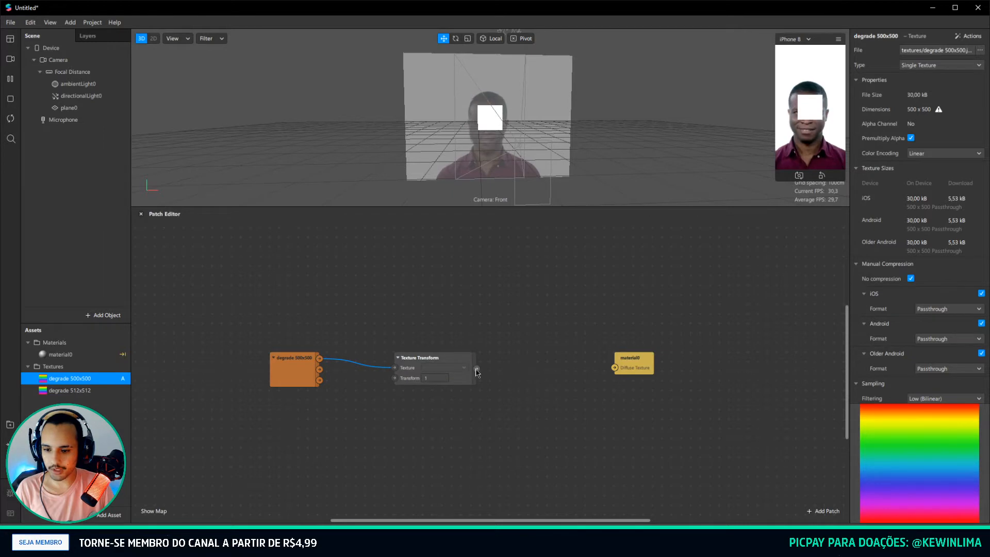
{"action": "left_click_drag", "start_coordinate": [620, 370], "coordinate": [515, 370]}
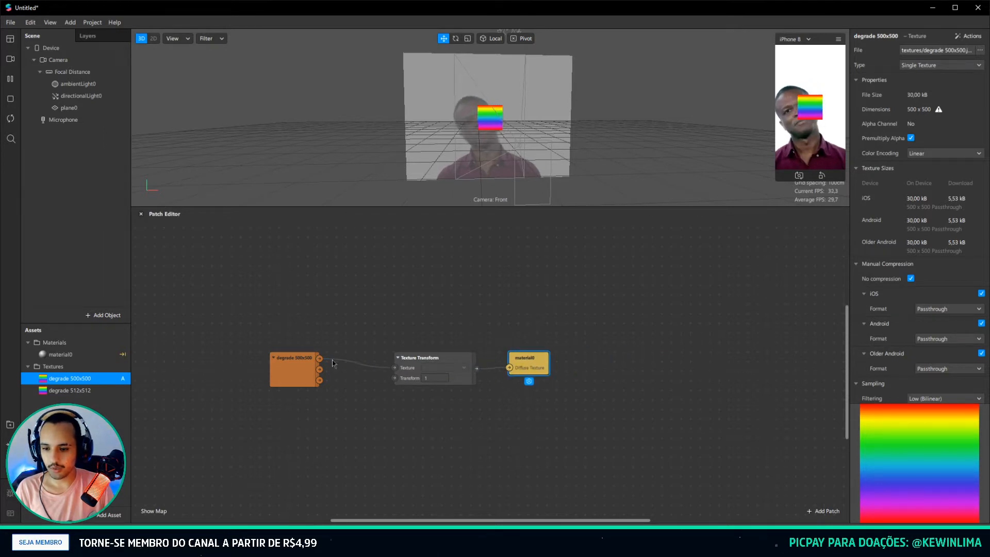
Move the degrade 500x500 patch out of the way and connect a new 2D Transform Pack to the Texture Transform's Transform input.
{"action": "left_click_drag", "start_coordinate": [283, 374], "coordinate": [311, 315]}
{"action": "left_click", "coordinate": [398, 385]}
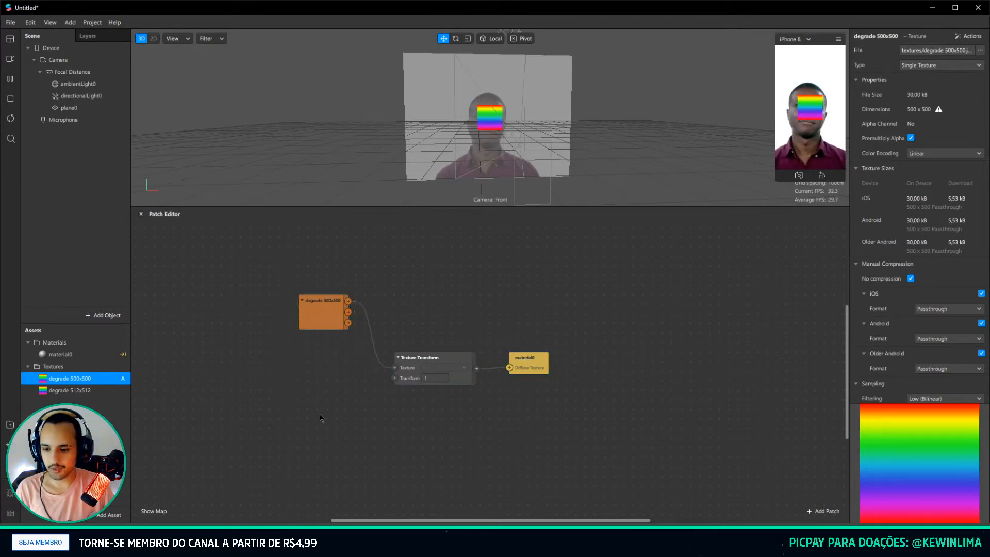
{"action": "right_click", "coordinate": [320, 388]}
{"action": "type", "text": "2d"}
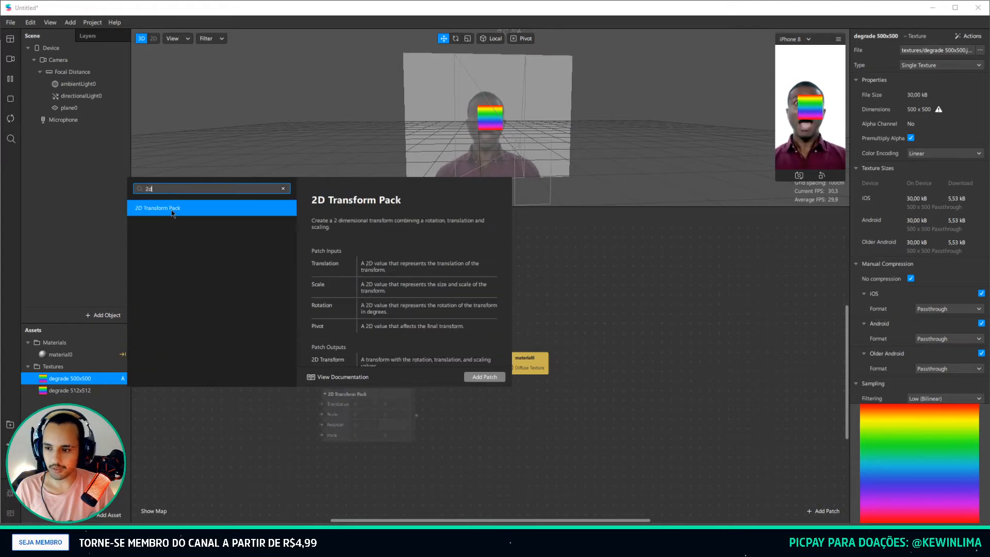
{"action": "key", "text": "Return"}
{"action": "left_click_drag", "start_coordinate": [377, 399], "coordinate": [395, 380]}
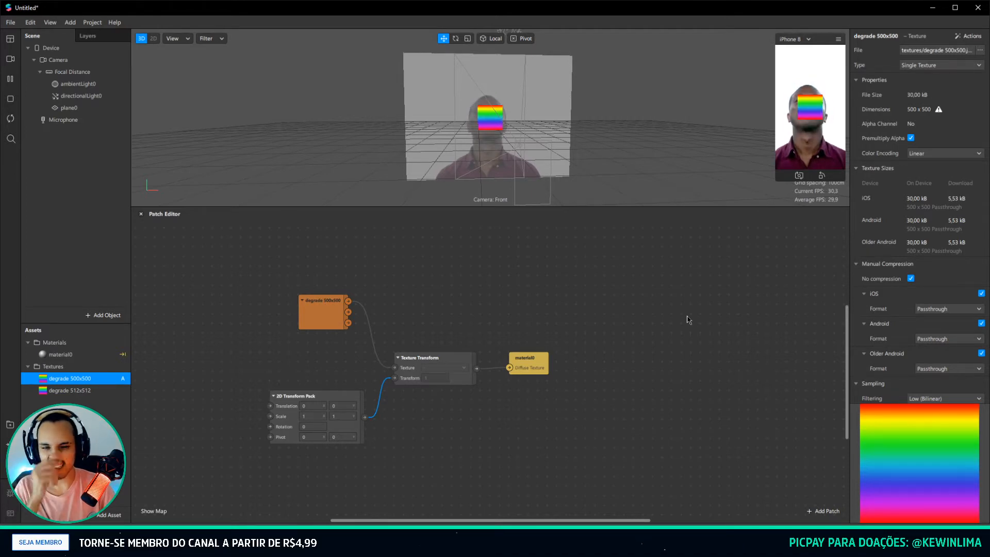
Set the 2D Transform Pack's pivot to 0,5 on both X and Y.
{"action": "scroll", "coordinate": [929, 295], "scroll_direction": "down", "scroll_amount": 3}
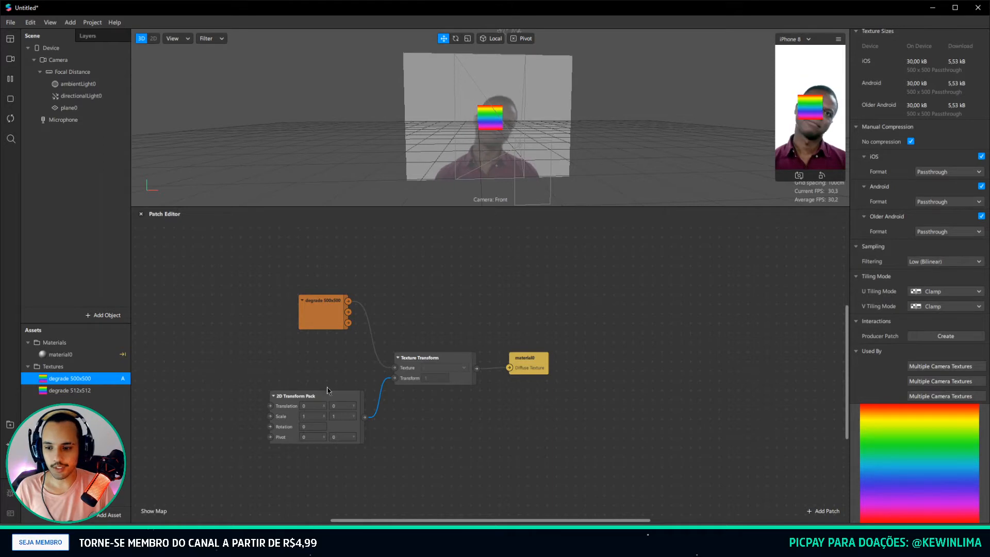
{"action": "scroll", "coordinate": [302, 420], "scroll_direction": "up", "scroll_amount": 3}
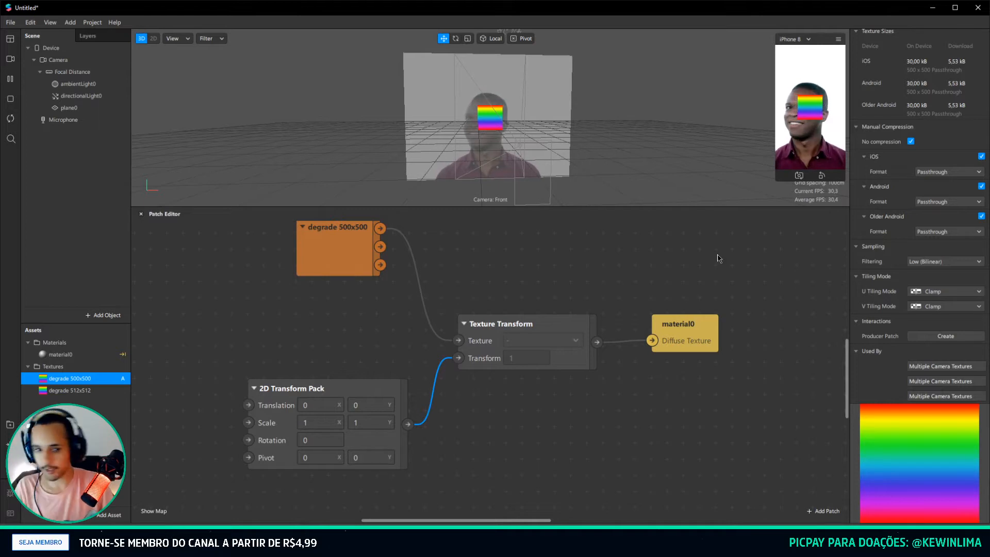
{"action": "scroll", "coordinate": [483, 135], "scroll_direction": "up", "scroll_amount": 5}
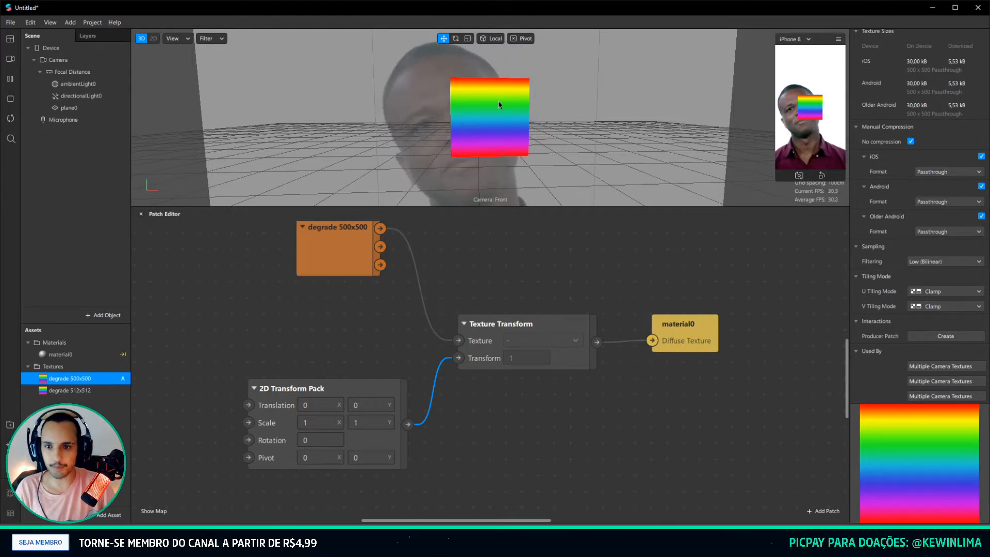
{"action": "left_click", "coordinate": [318, 457]}
{"action": "type", "text": ",5"}
{"action": "key", "text": "Tab"}
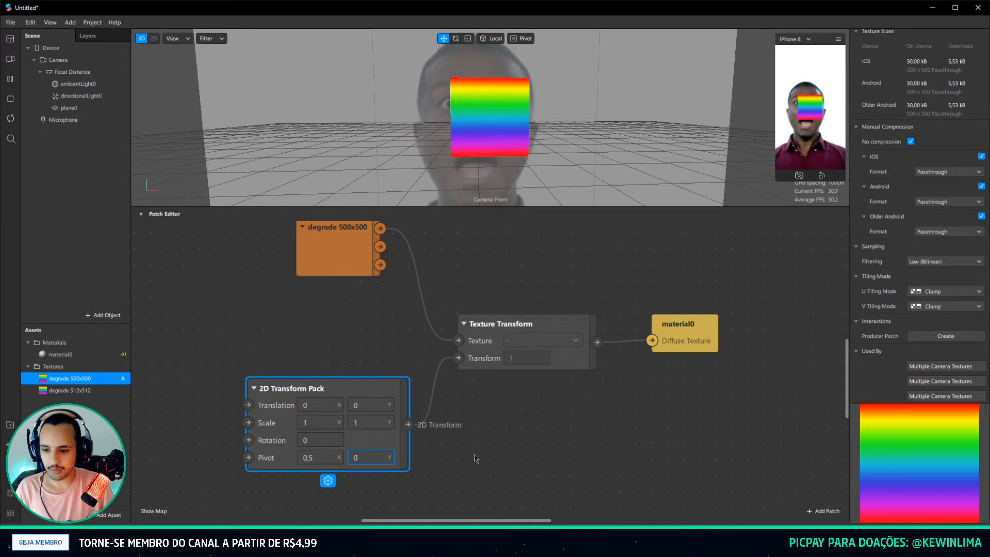
{"action": "left_click", "coordinate": [312, 457]}
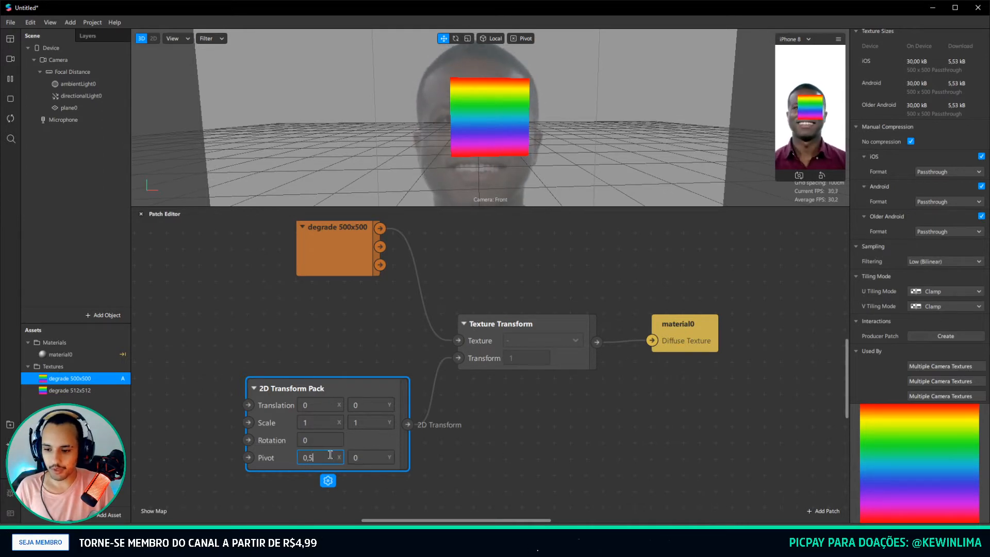
{"action": "left_click", "coordinate": [370, 456]}
{"action": "type", "text": ",5"}
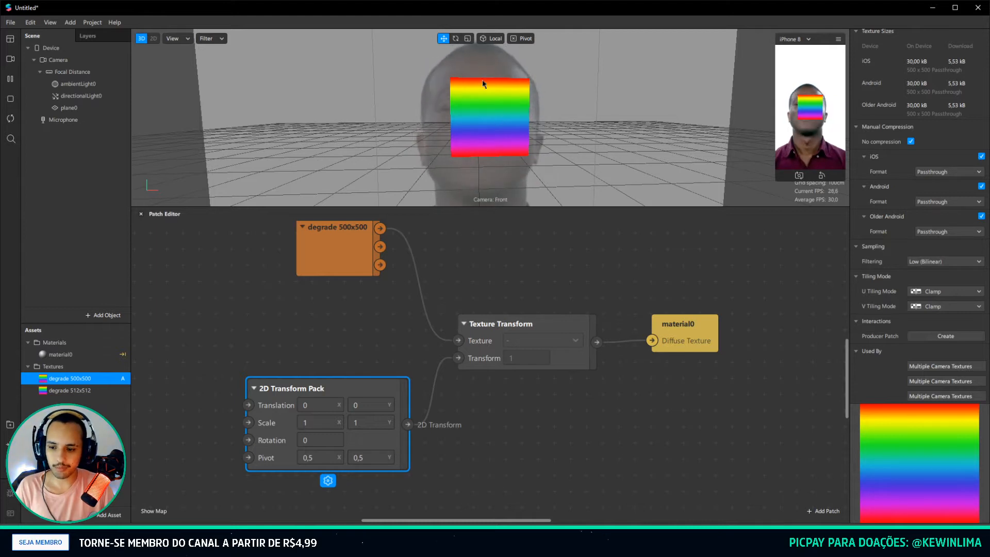
Try Y translation values of 0,1, 0,2 and 0,5 in the 2D Transform Pack to test the 500x500 gradient.
{"action": "left_click", "coordinate": [326, 440]}
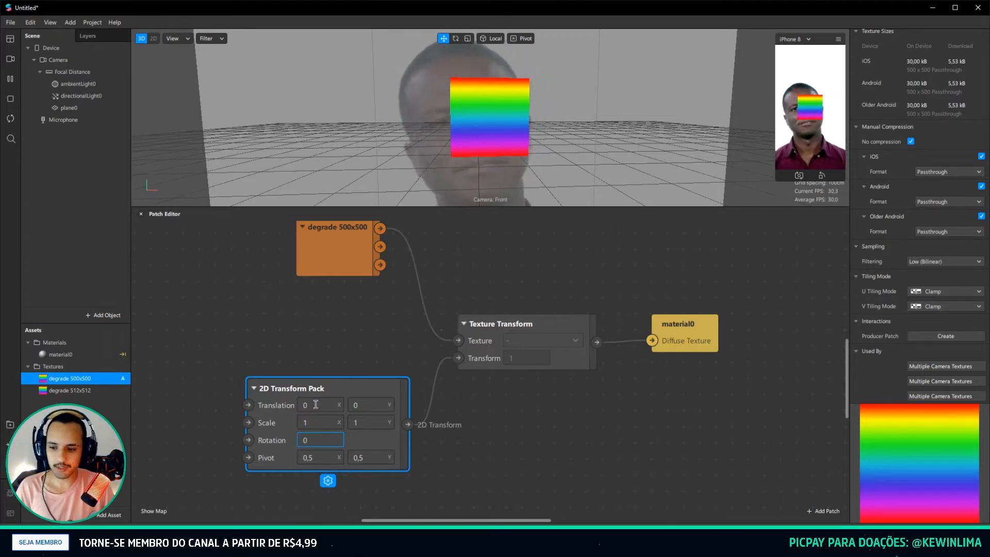
{"action": "left_click", "coordinate": [316, 405]}
{"action": "left_click", "coordinate": [357, 405]}
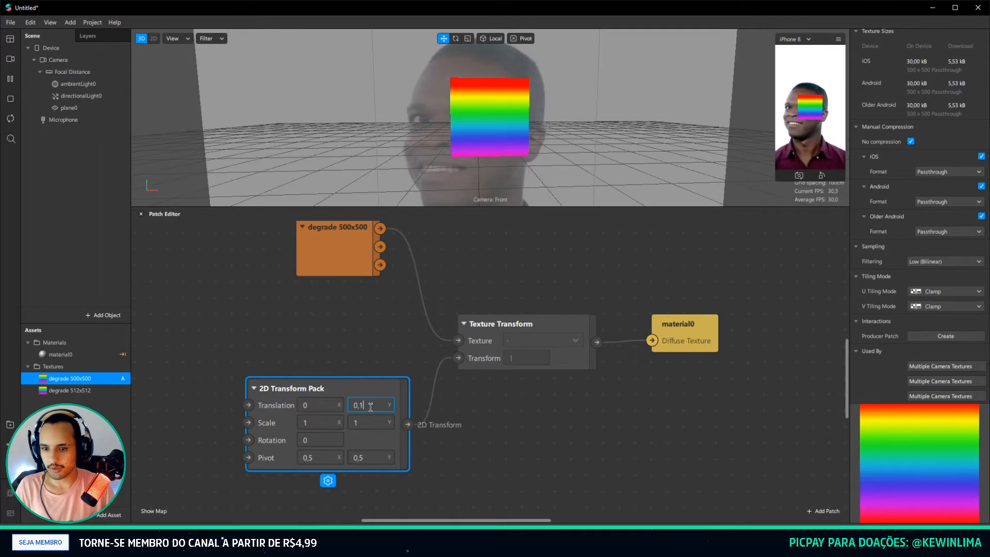
{"action": "key", "text": "BackSpace"}
{"action": "type", "text": "2"}
{"action": "key", "text": "Return"}
{"action": "scroll", "coordinate": [370, 408], "scroll_direction": "up", "scroll_amount": 1}
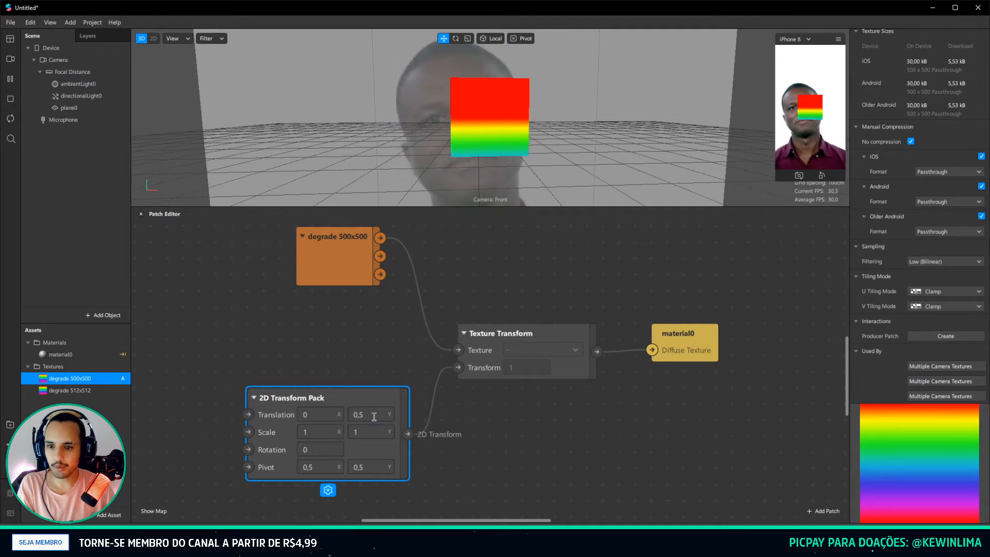
Reset the 2D Transform Pack's Y translation to 0 and try X translation values of 0,1 and 0,2.
{"action": "left_click", "coordinate": [374, 416]}
{"action": "key", "text": "BackSpace"}
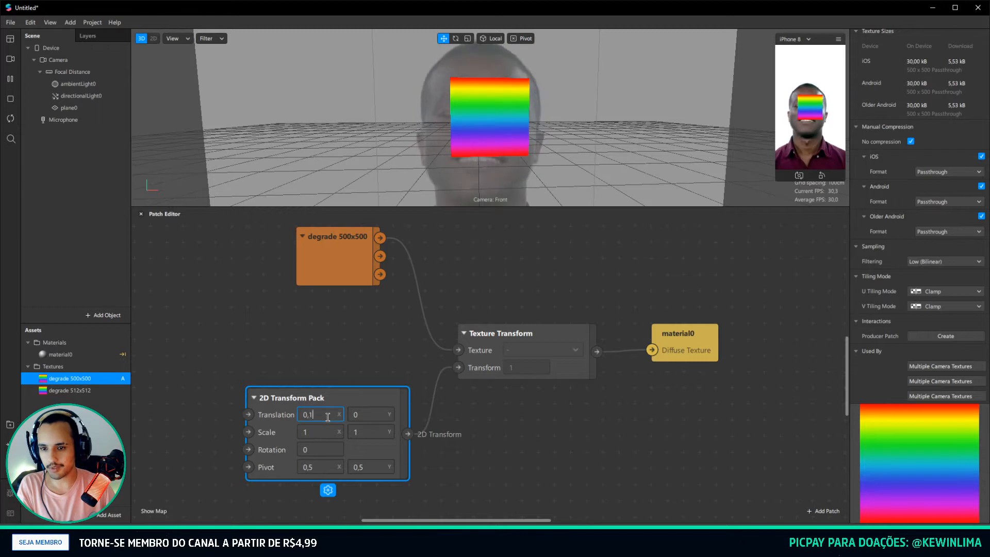
{"action": "type", "text": ",2"}
{"action": "key", "text": "Return"}
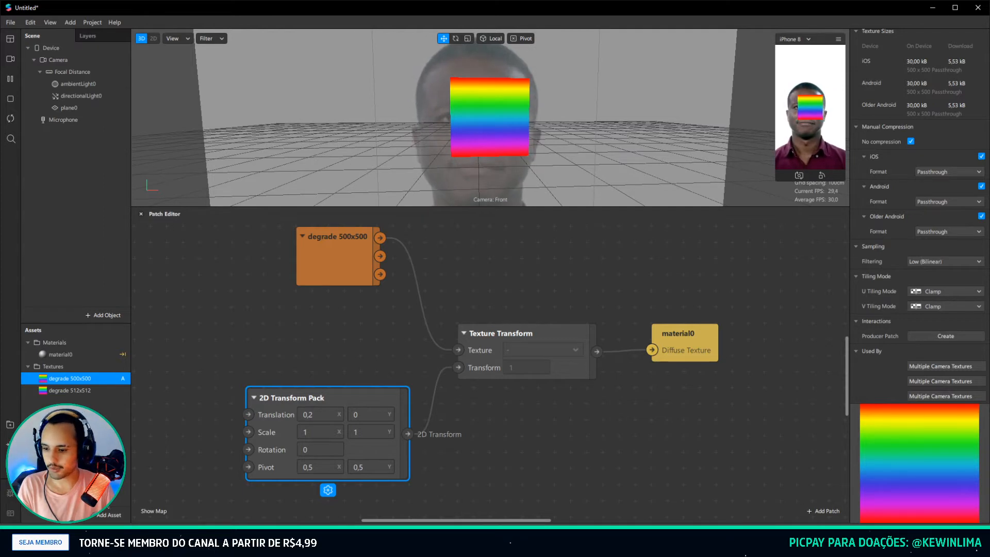
Switch to Photoshop and open degrade 500x500.jpg from the pattern folder as its own document.
{"action": "key", "text": "alt+Tab"}
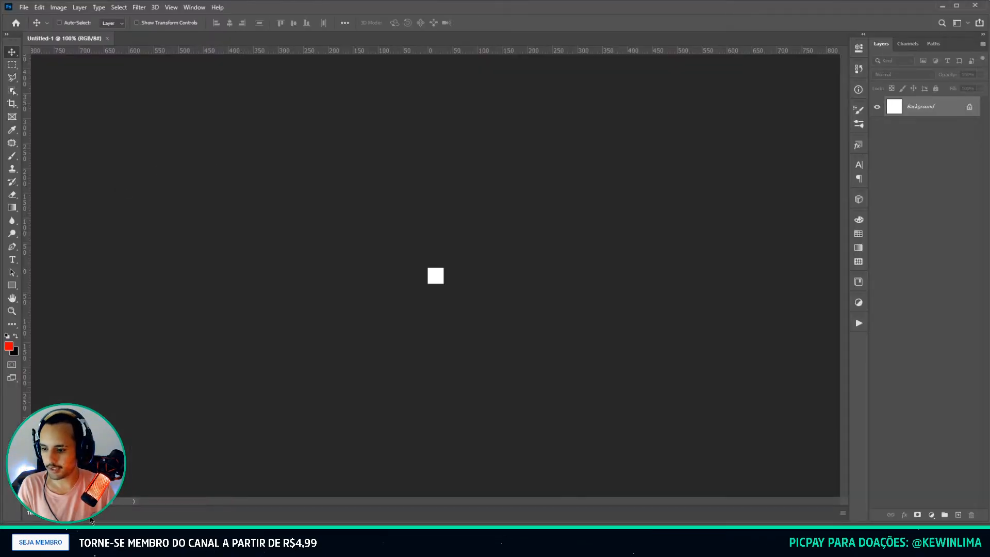
{"action": "key", "text": "alt+Tab"}
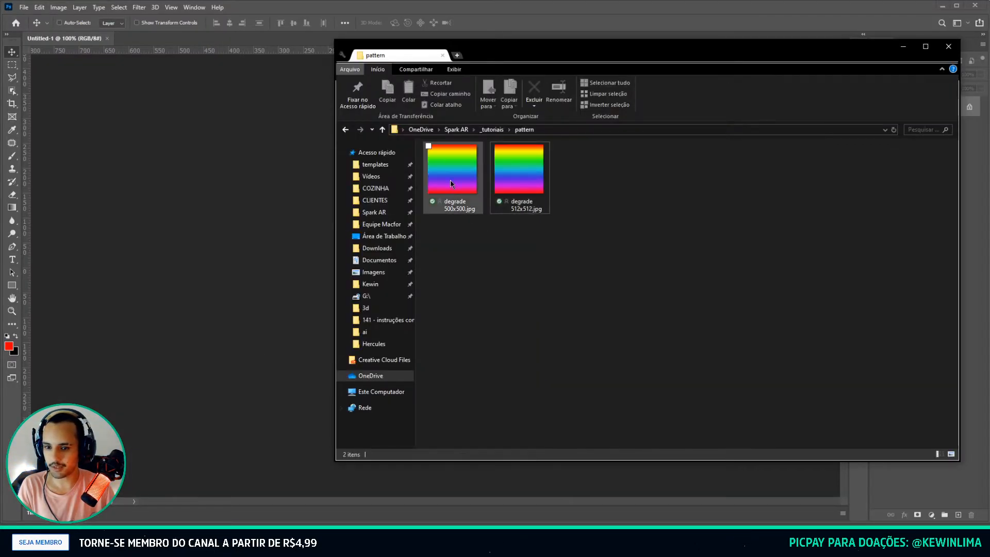
{"action": "left_click", "coordinate": [449, 181]}
{"action": "left_click_drag", "start_coordinate": [446, 191], "coordinate": [237, 38]}
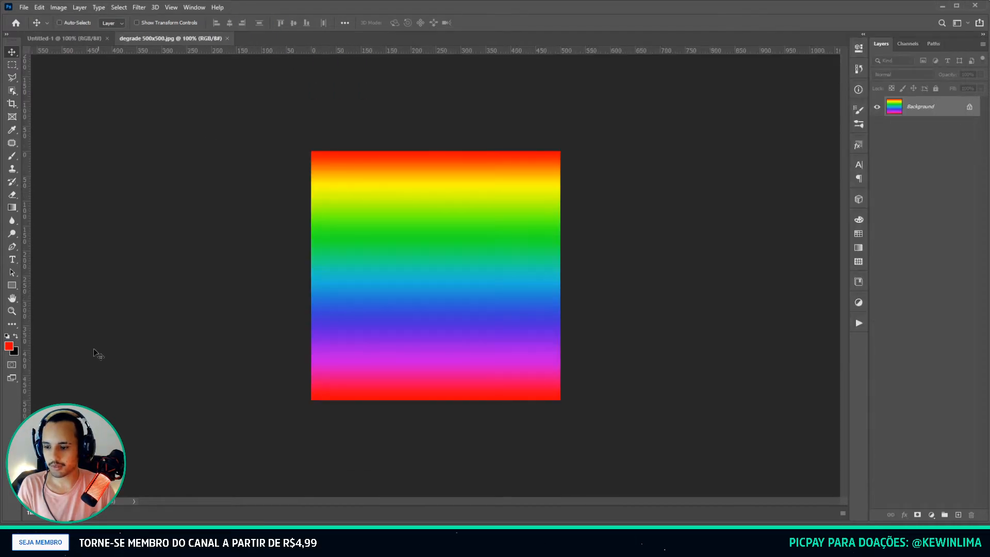
{"action": "key", "text": "alt+Tab"}
{"action": "key", "text": "alt+Tab"}
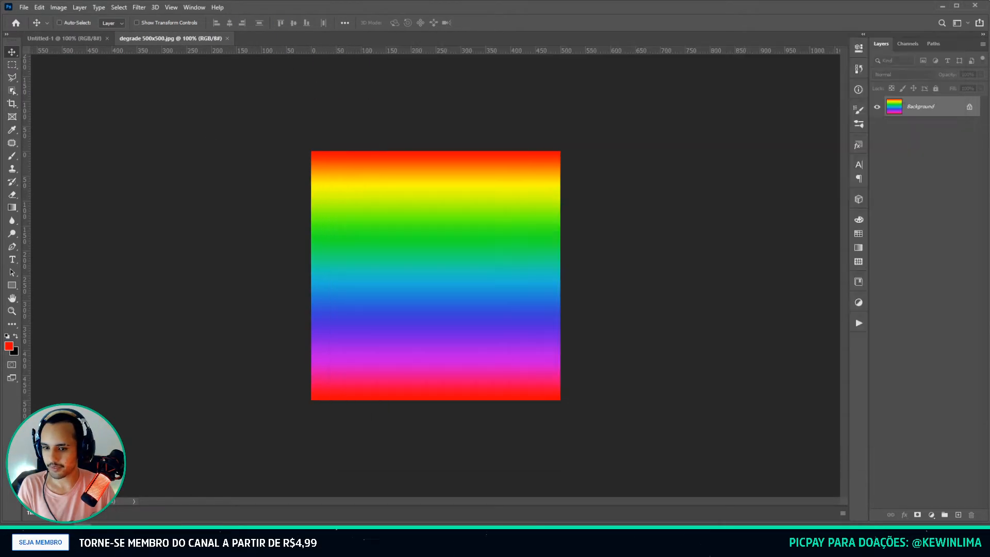
Convert the Background into an editable layer, rotate the gradient 30 degrees and enlarge it to cover the whole canvas.
{"action": "double_click", "coordinate": [947, 117]}
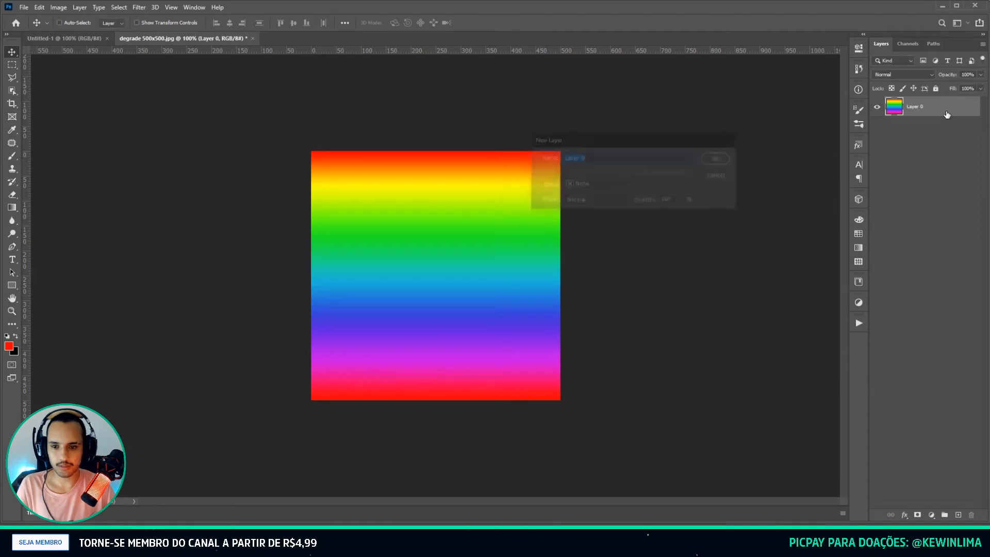
{"action": "key", "text": "Return"}
{"action": "key", "text": "ctrl+t"}
{"action": "left_click_drag", "start_coordinate": [603, 178], "coordinate": [631, 290]}
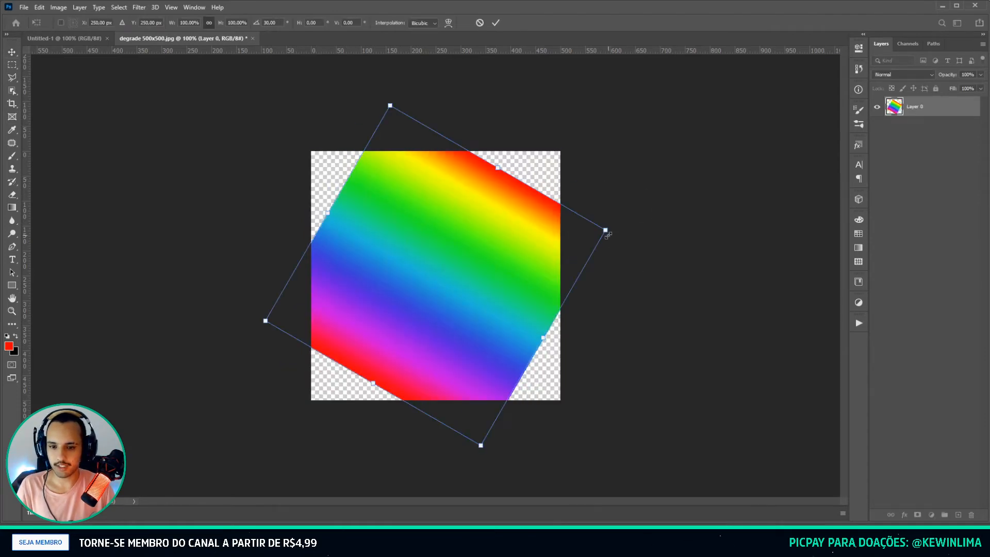
{"action": "left_click_drag", "start_coordinate": [607, 234], "coordinate": [713, 193]}
{"action": "key", "text": "Return"}
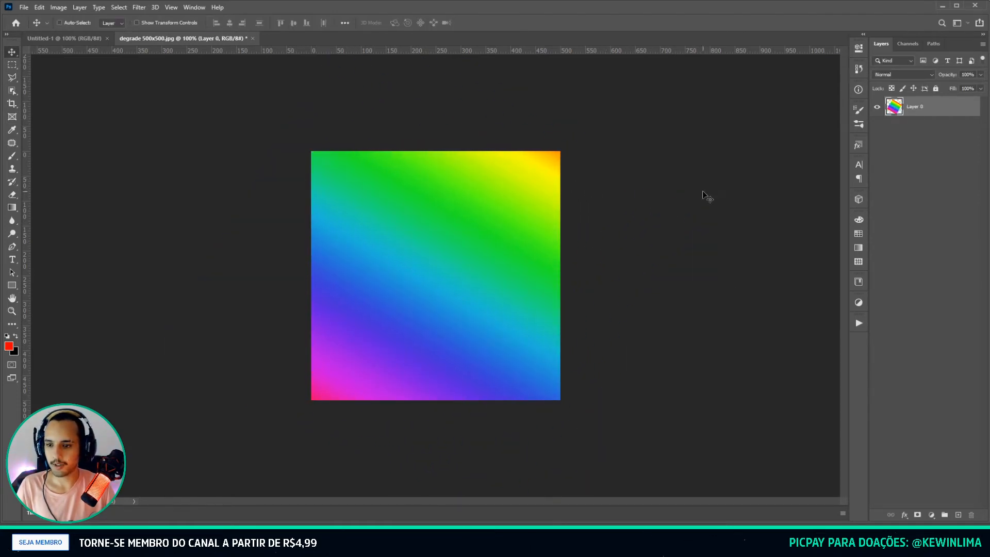
{"action": "key", "text": "ctrl"}
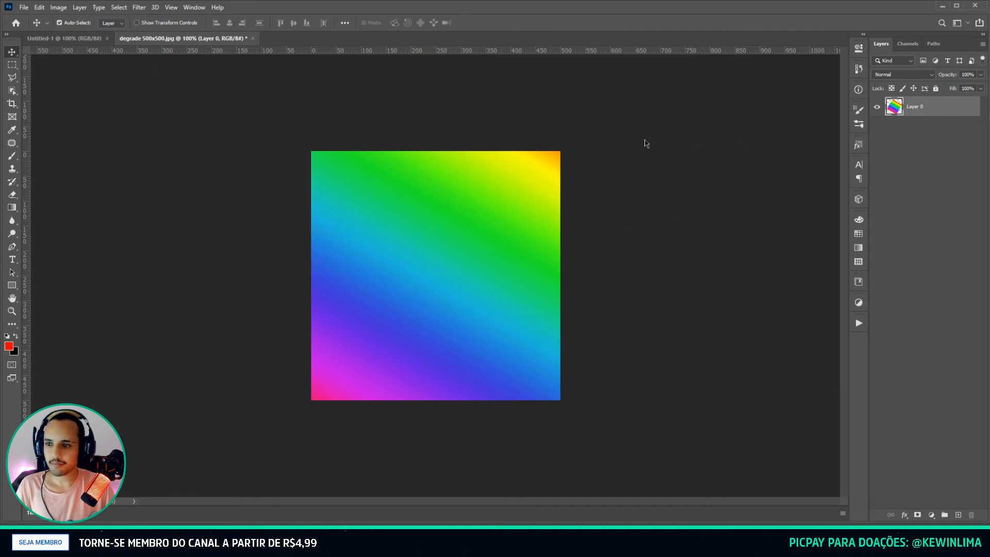
Save the rotated gradient as a JPEG in the pattern folder, overwriting degrade 500x500.jpg.
{"action": "key", "text": "ctrl+shift+s"}
{"action": "left_click", "coordinate": [190, 268]}
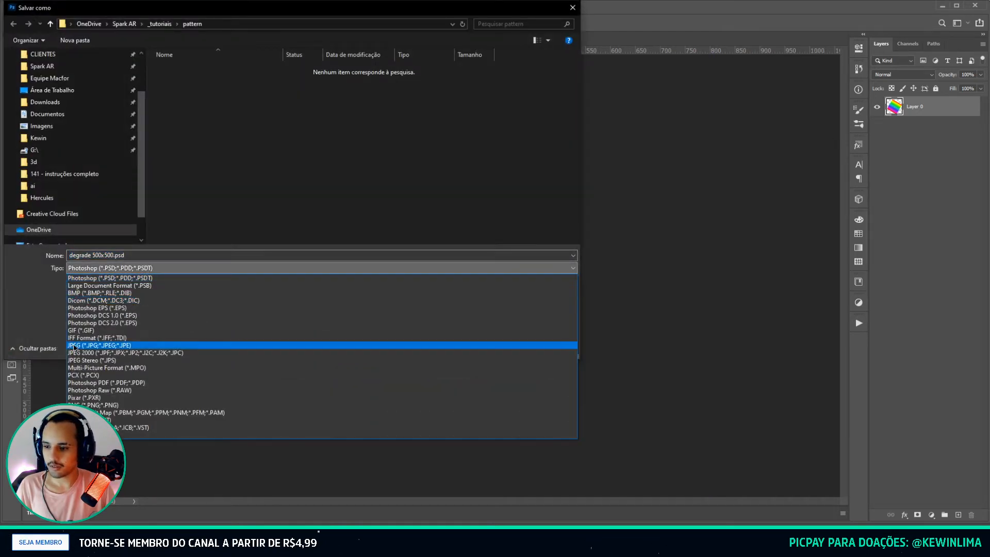
{"action": "left_click", "coordinate": [73, 346]}
{"action": "left_click", "coordinate": [499, 347]}
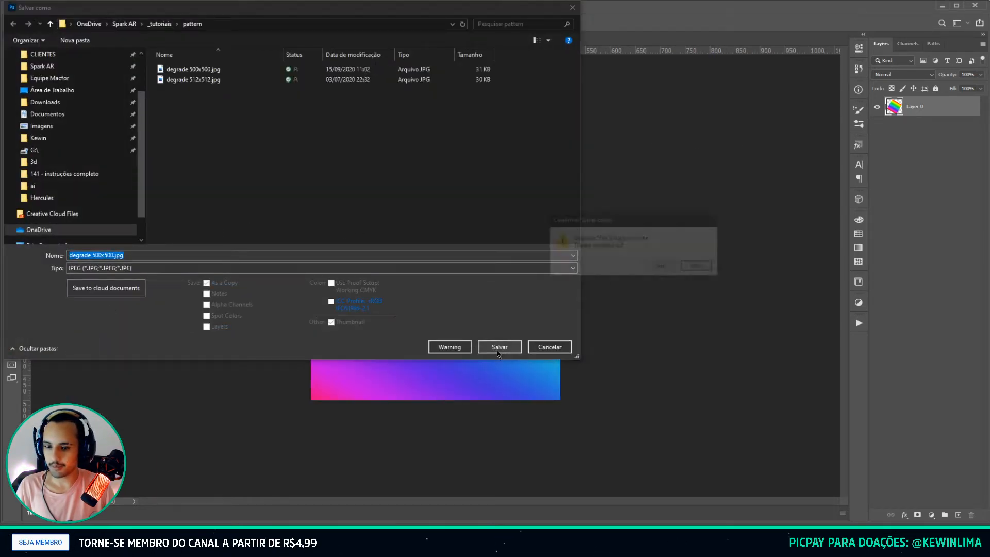
{"action": "left_click", "coordinate": [659, 269]}
{"action": "key", "text": "Return"}
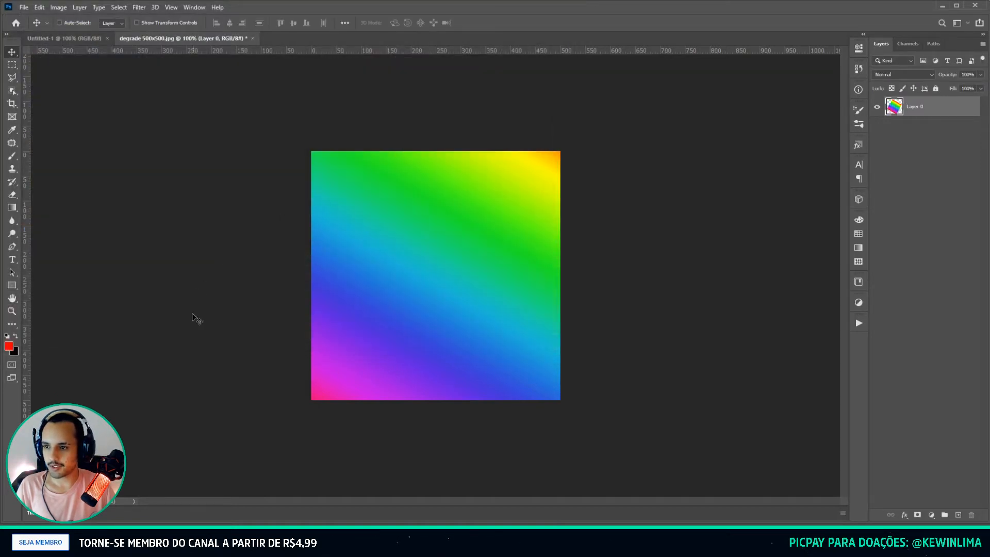
Switch to Spark AR Studio and replace the degrade 500x500 texture with the edited degrade 500x500.jpg from the pattern folder.
{"action": "left_click", "coordinate": [306, 540]}
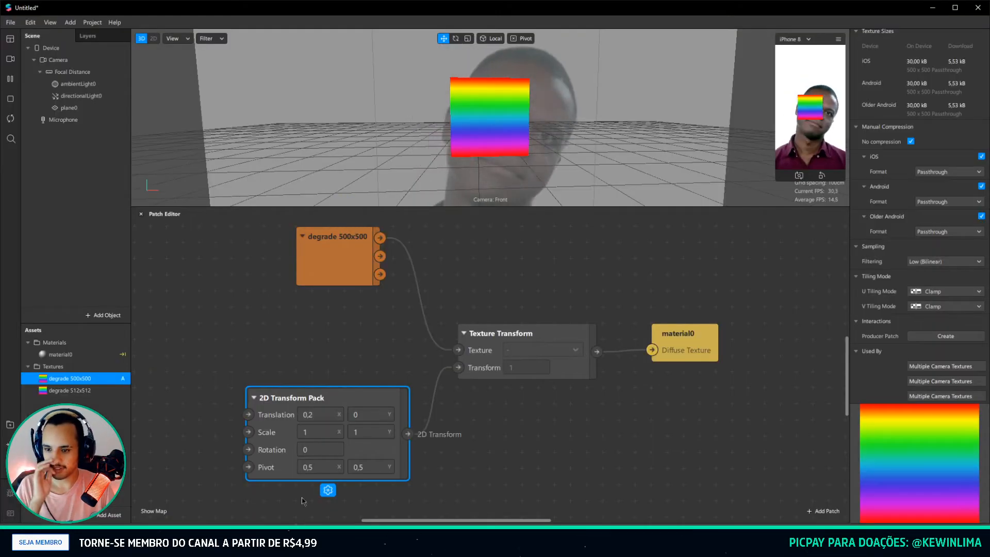
{"action": "left_click", "coordinate": [314, 335]}
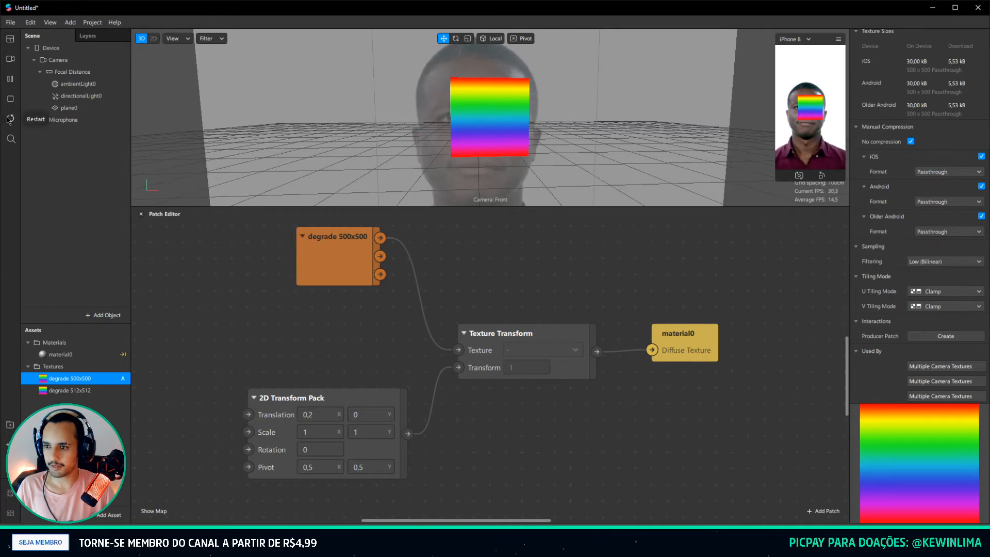
{"action": "right_click", "coordinate": [70, 381]}
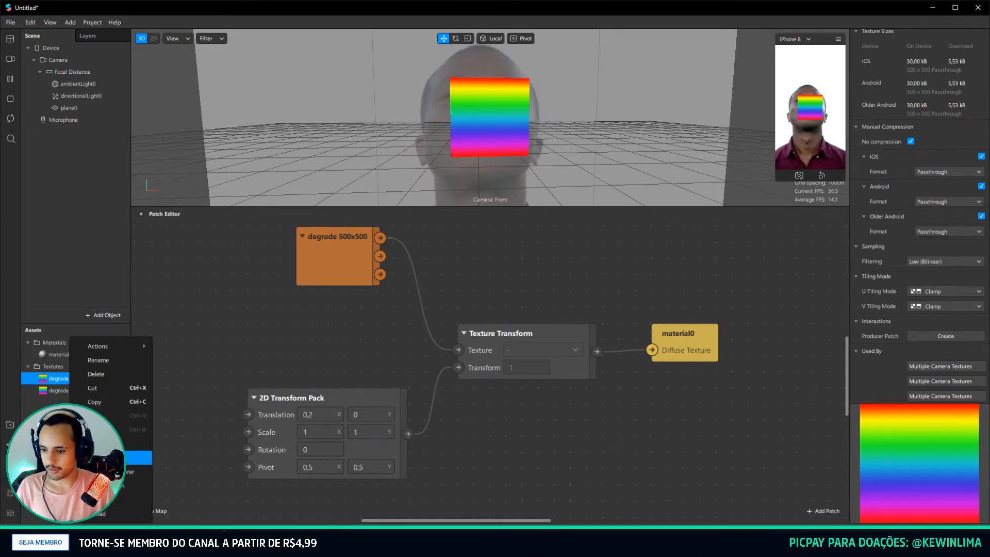
{"action": "left_click", "coordinate": [137, 457]}
{"action": "left_click", "coordinate": [38, 301]}
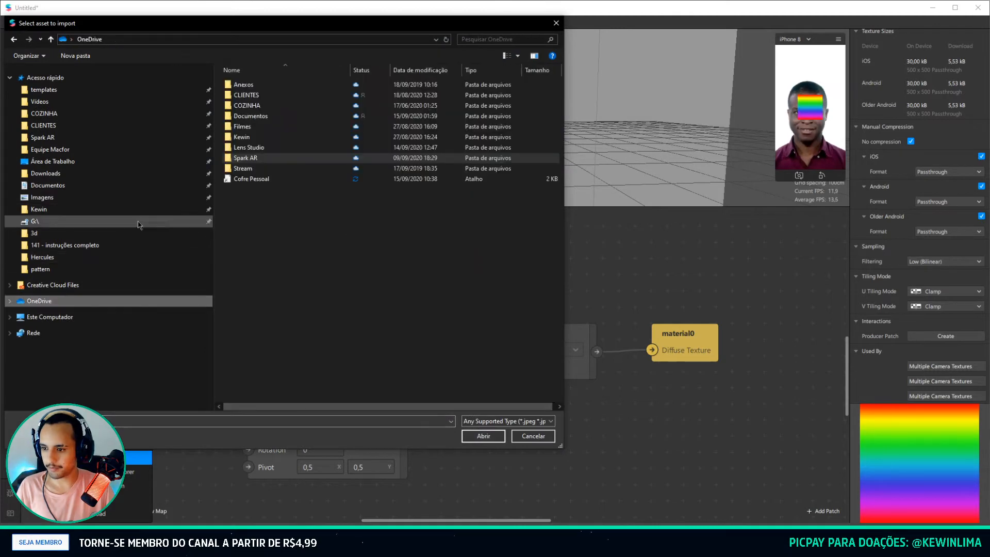
{"action": "left_click", "coordinate": [44, 268]}
{"action": "double_click", "coordinate": [241, 103]}
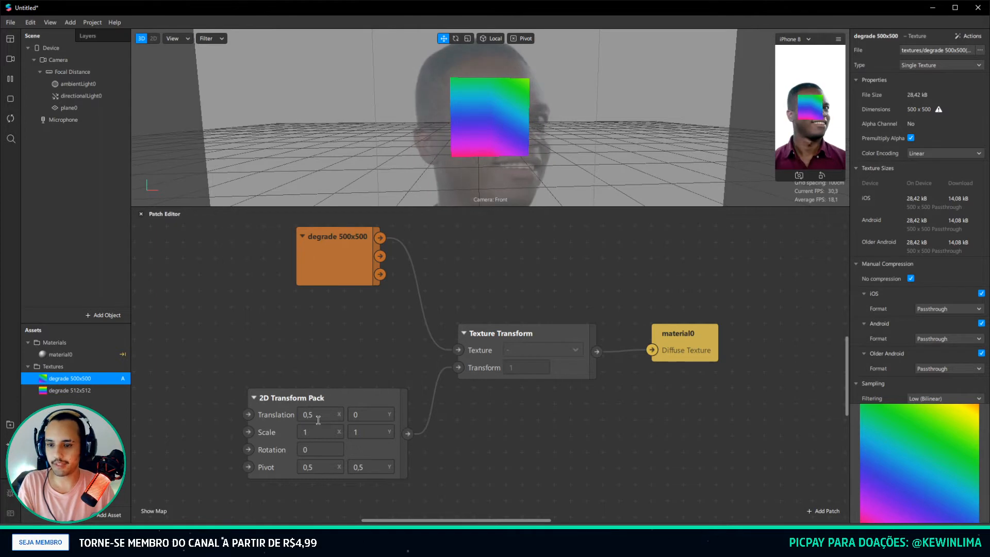
Set the 2D Transform Pack's X translation to 0,7.
{"action": "type", "text": ",7"}
{"action": "key", "text": "Return"}
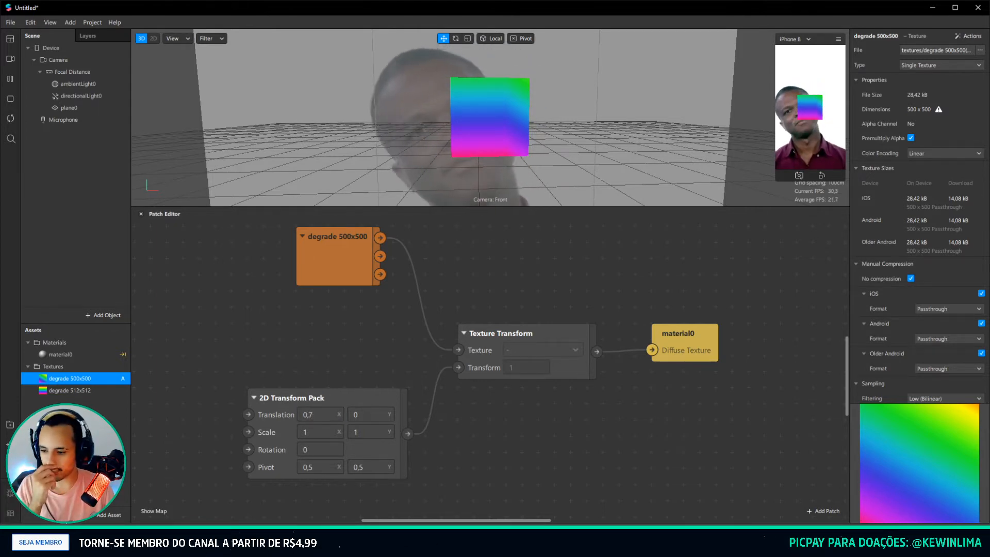
{"action": "left_click", "coordinate": [109, 514]}
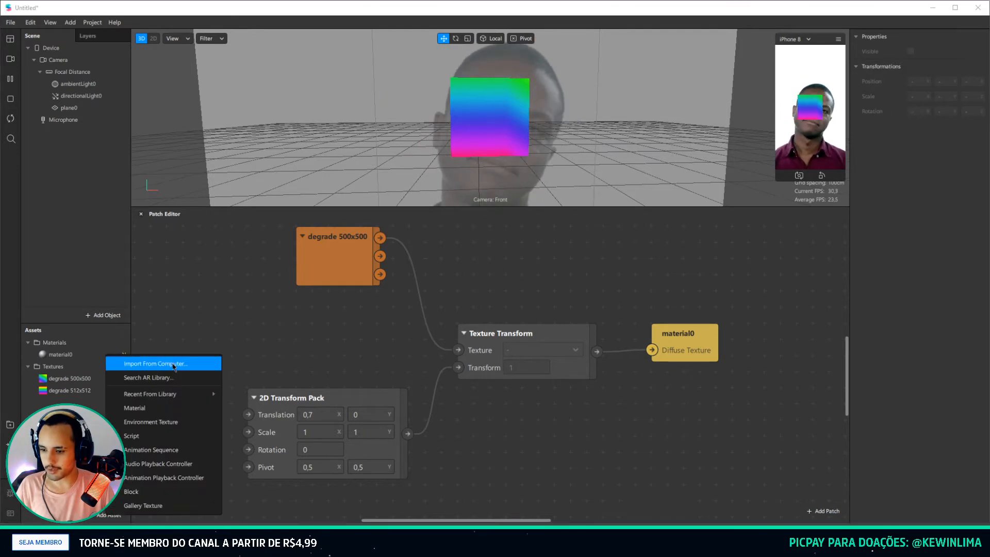
{"action": "left_click", "coordinate": [174, 364]}
{"action": "left_click", "coordinate": [78, 197]}
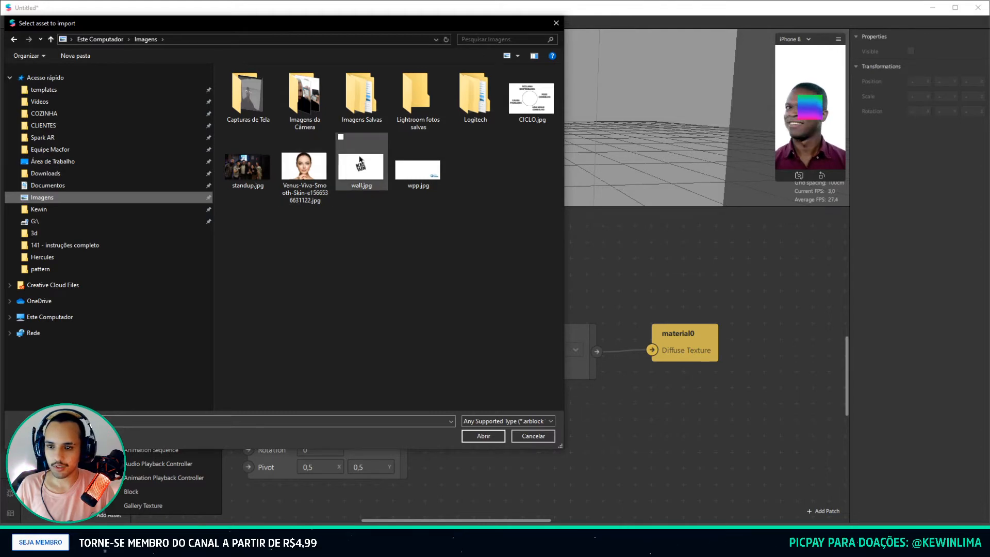
{"action": "left_click", "coordinate": [556, 24]}
Switch to the web browser and search Google Images for "boy" in a new tab.
{"action": "key", "text": "alt+Tab"}
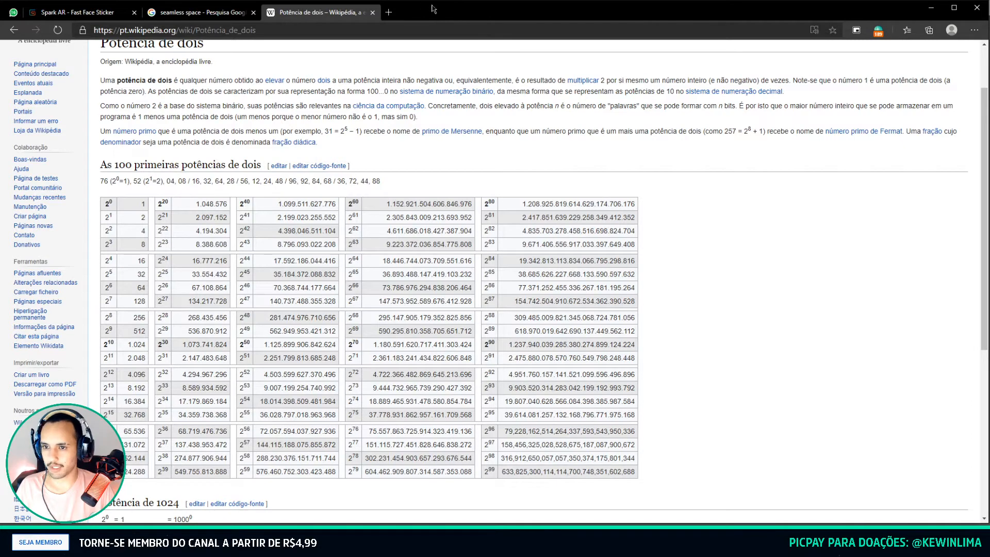
{"action": "left_click", "coordinate": [389, 12]}
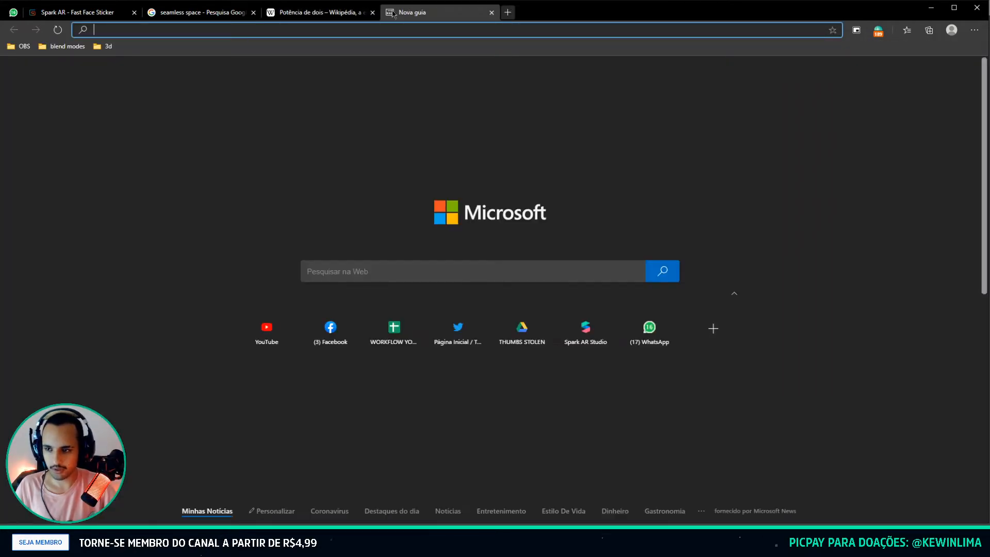
{"action": "type", "text": "boy"}
{"action": "key", "text": "Return"}
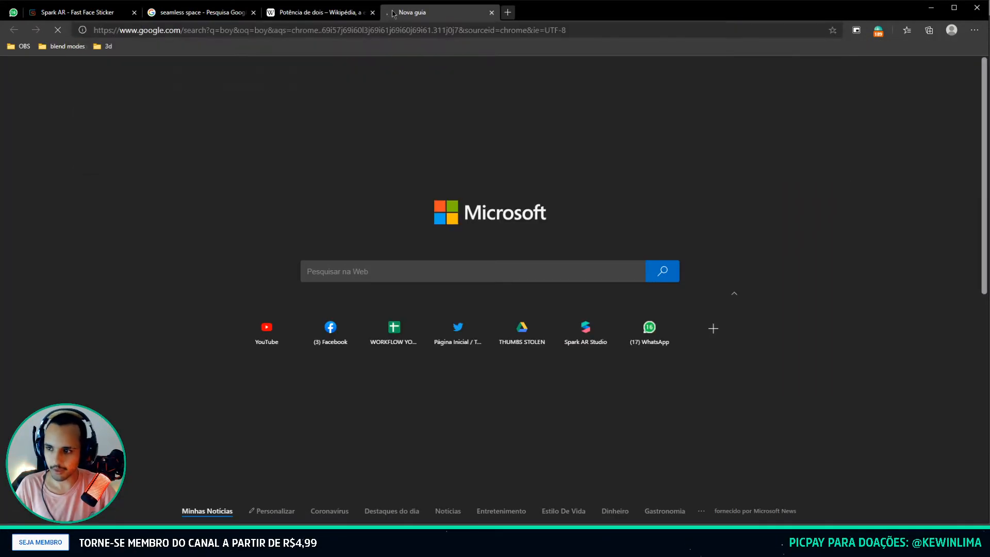
{"action": "left_click", "coordinate": [143, 91]}
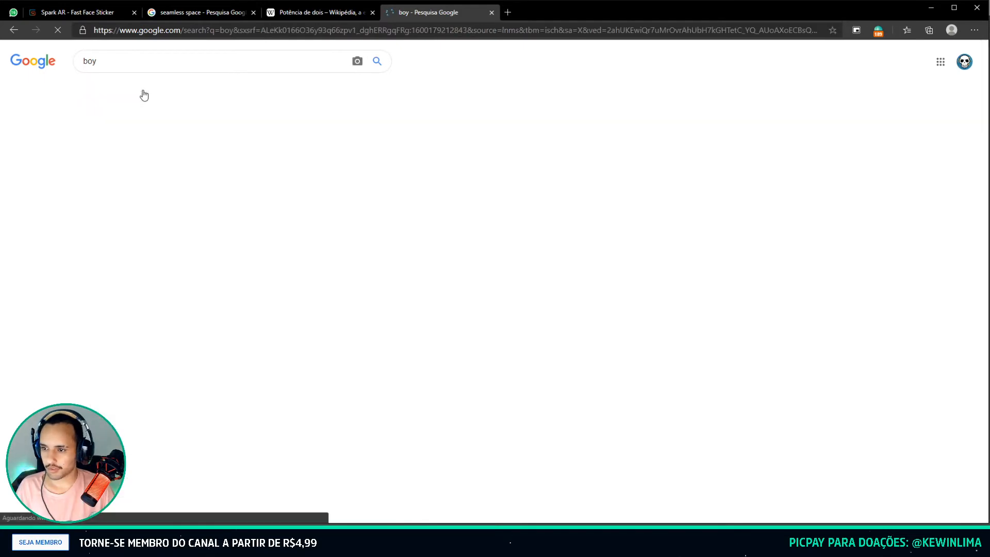
Preview several portraits in the image results and open the outdoor one with the red-trimmed white T-shirt.
{"action": "left_click", "coordinate": [214, 196]}
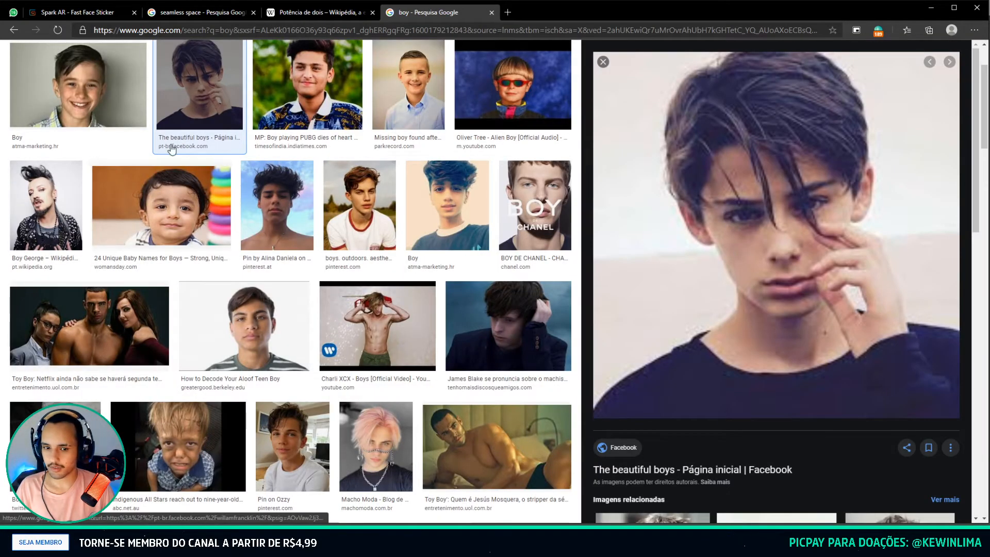
{"action": "left_click", "coordinate": [119, 96]}
{"action": "left_click", "coordinate": [511, 85]}
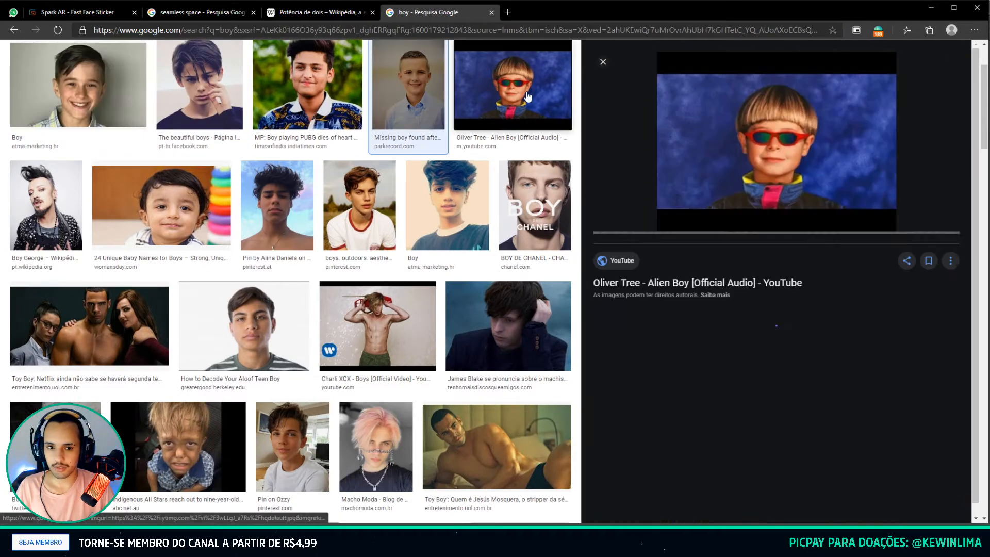
{"action": "scroll", "coordinate": [365, 155], "scroll_direction": "down", "scroll_amount": 1}
{"action": "left_click", "coordinate": [364, 135]}
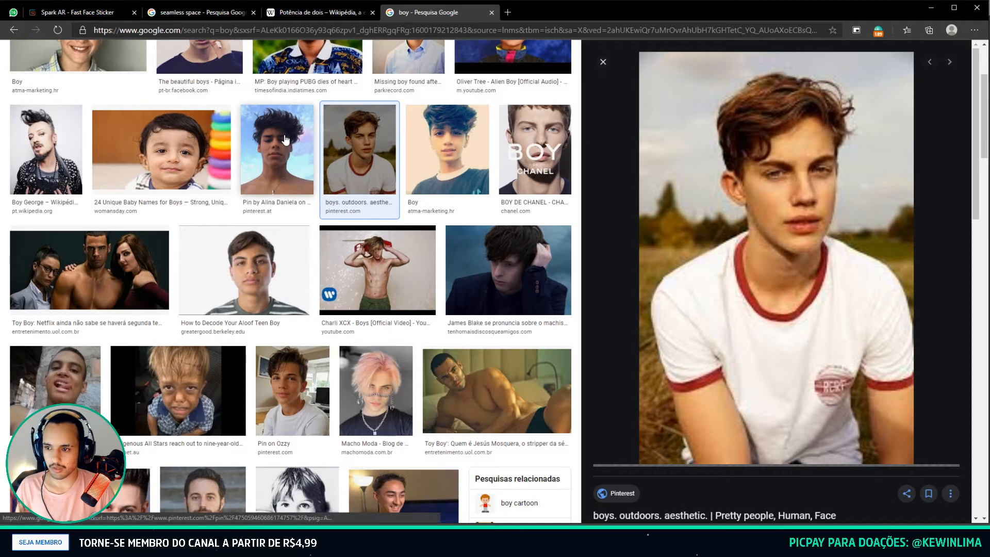
Save the previewed portrait to the pattern folder as a JPEG named boys.
{"action": "right_click", "coordinate": [817, 267]}
{"action": "left_click", "coordinate": [867, 367]}
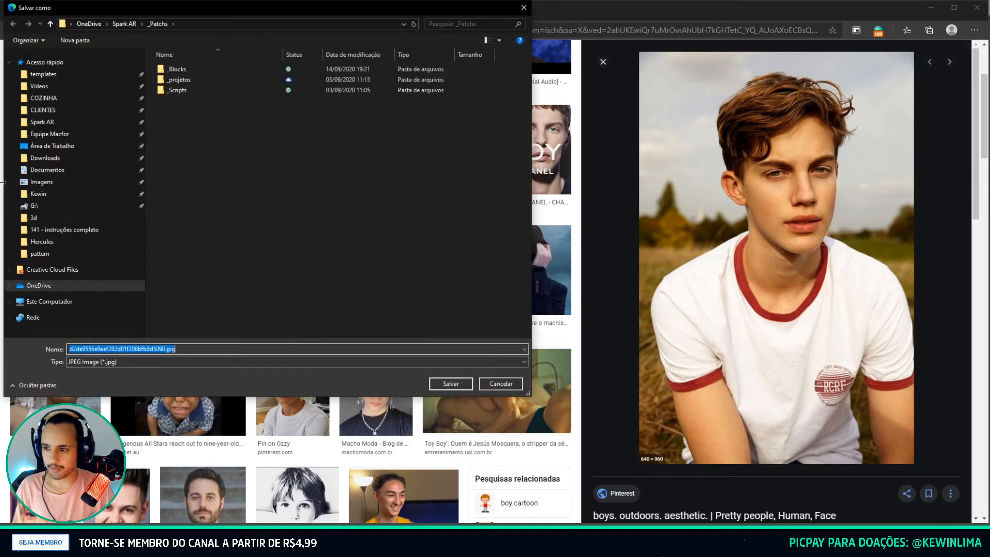
{"action": "left_click", "coordinate": [41, 254]}
{"action": "left_click", "coordinate": [232, 24]}
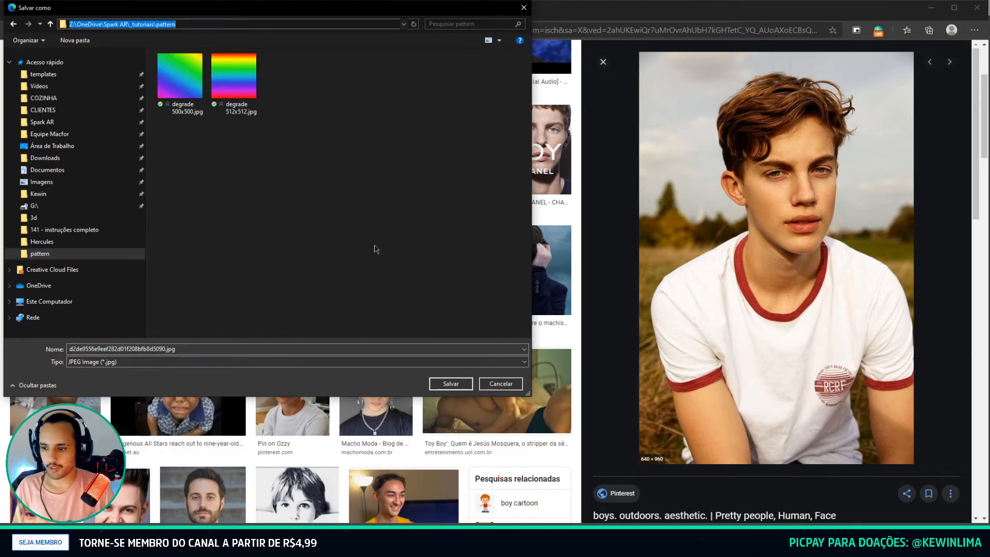
{"action": "left_click", "coordinate": [192, 348]}
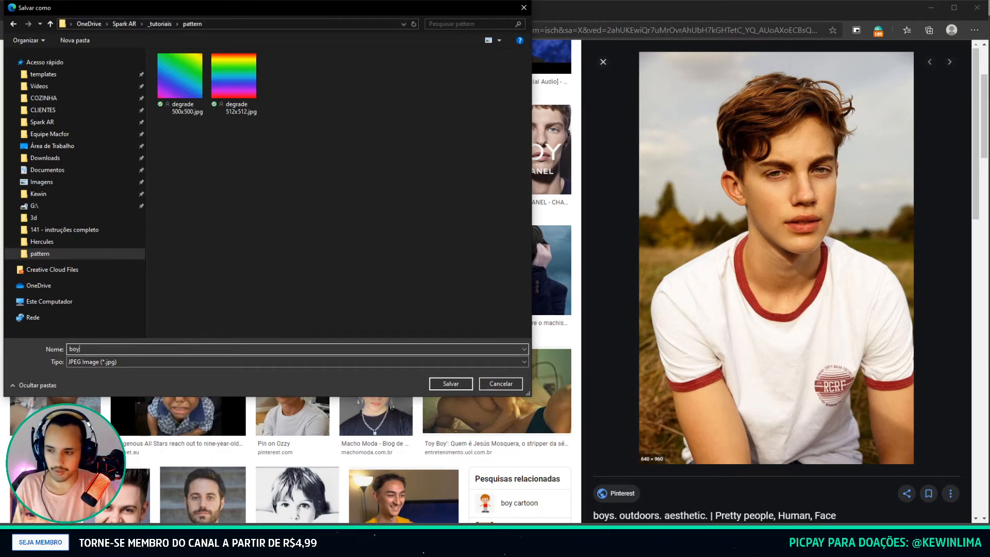
{"action": "left_click", "coordinate": [308, 46]}
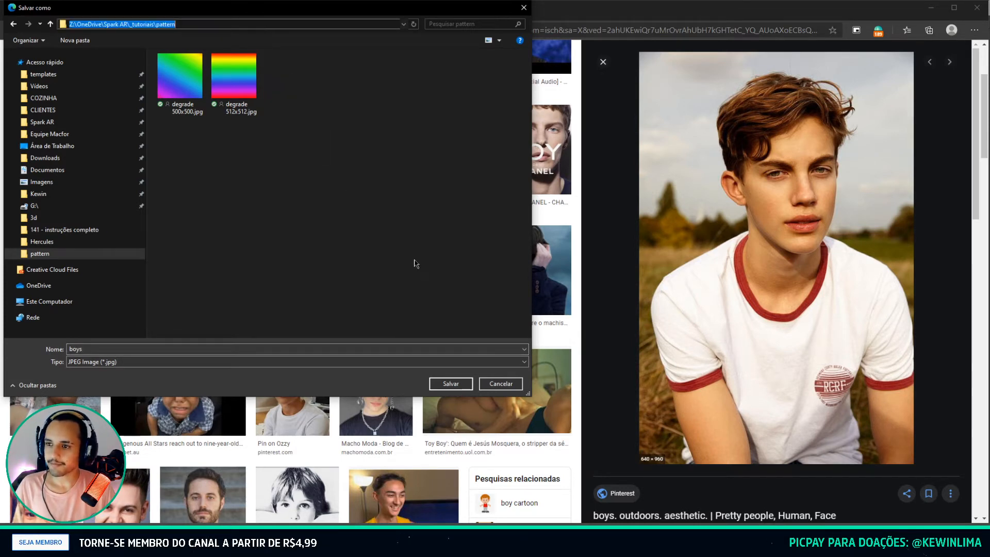
{"action": "left_click", "coordinate": [447, 384]}
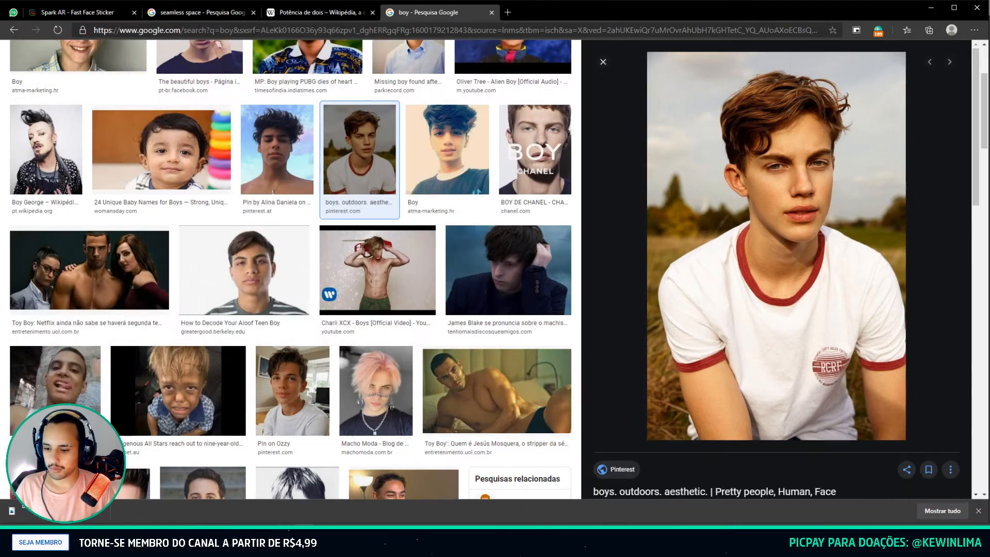
Switch to Spark AR Studio and import the boys image from the pattern folder as a new asset.
{"action": "key", "text": "alt+Tab"}
{"action": "left_click", "coordinate": [109, 514]}
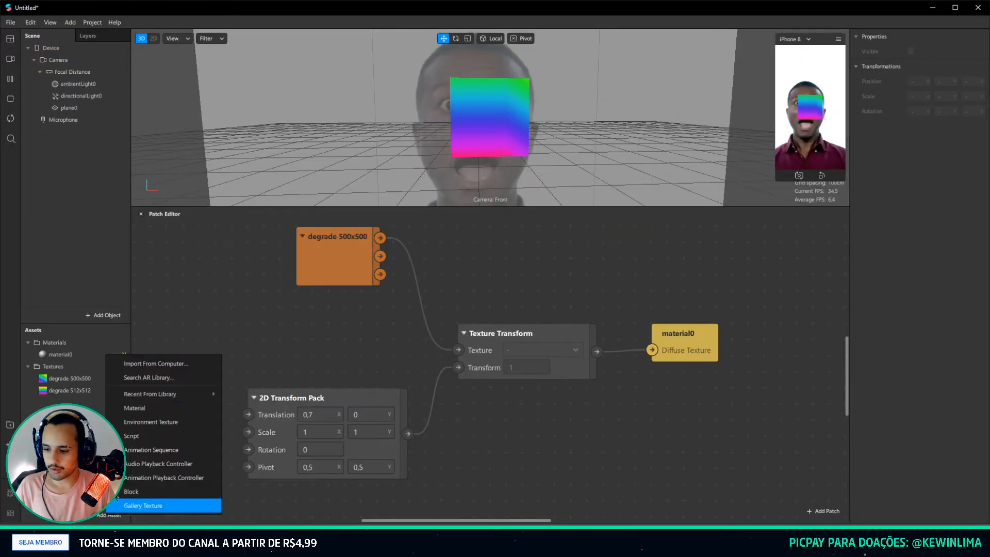
{"action": "left_click", "coordinate": [135, 363]}
{"action": "double_click", "coordinate": [247, 92]}
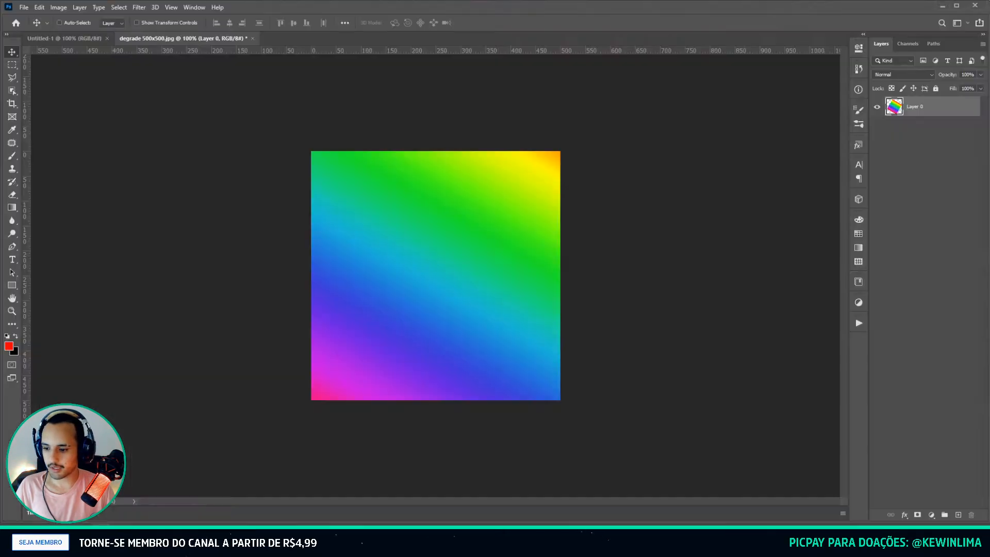
Open boys.jpg from the pattern folder as a new document in Photoshop.
{"action": "key", "text": "alt+Tab"}
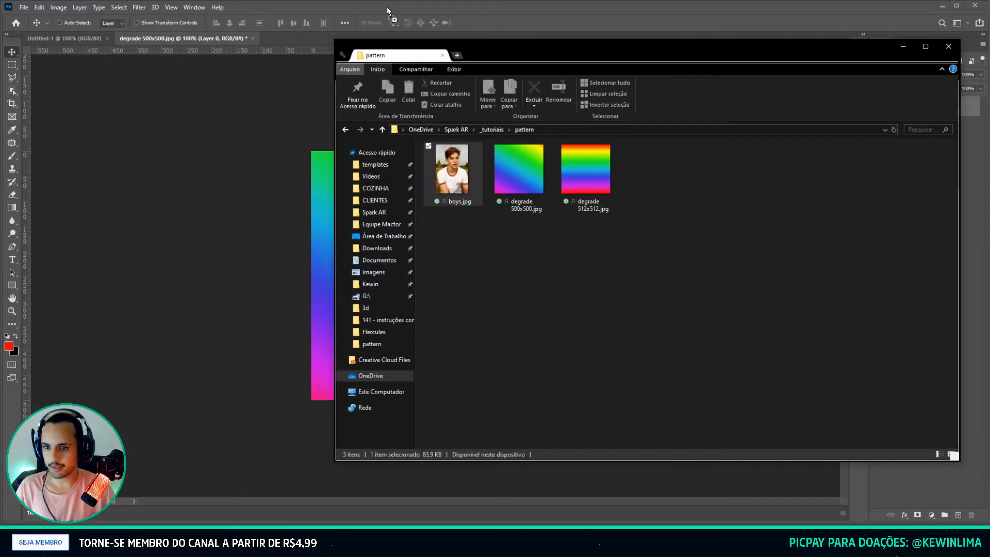
{"action": "left_click_drag", "start_coordinate": [387, 11], "coordinate": [278, 38]}
Set the canvas size of the portrait to 512 by 512 pixels and convert the background into a regular layer.
{"action": "left_click", "coordinate": [59, 7]}
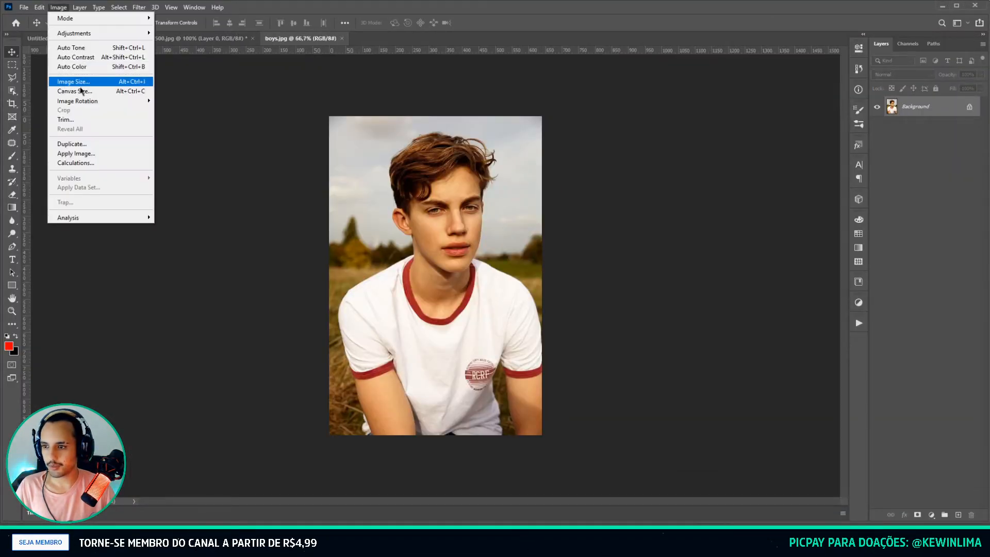
{"action": "left_click", "coordinate": [81, 91]}
{"action": "left_click", "coordinate": [873, 208]}
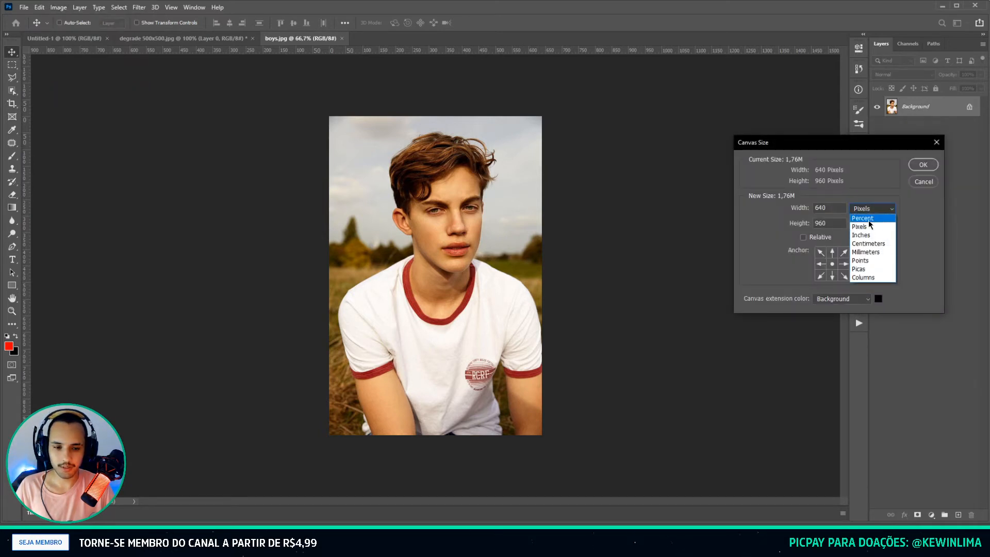
{"action": "left_click", "coordinate": [867, 228]}
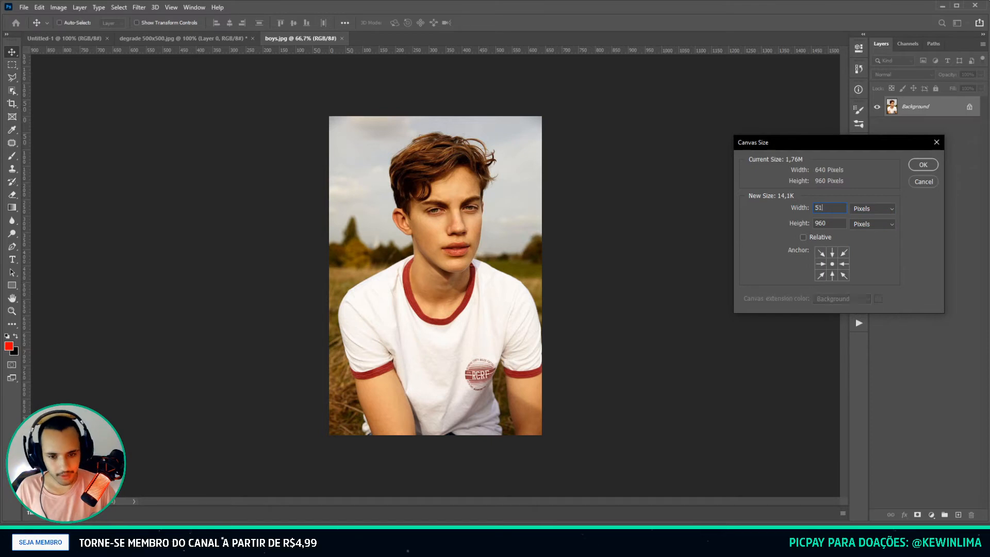
{"action": "type", "text": "512"}
{"action": "key", "text": "Return"}
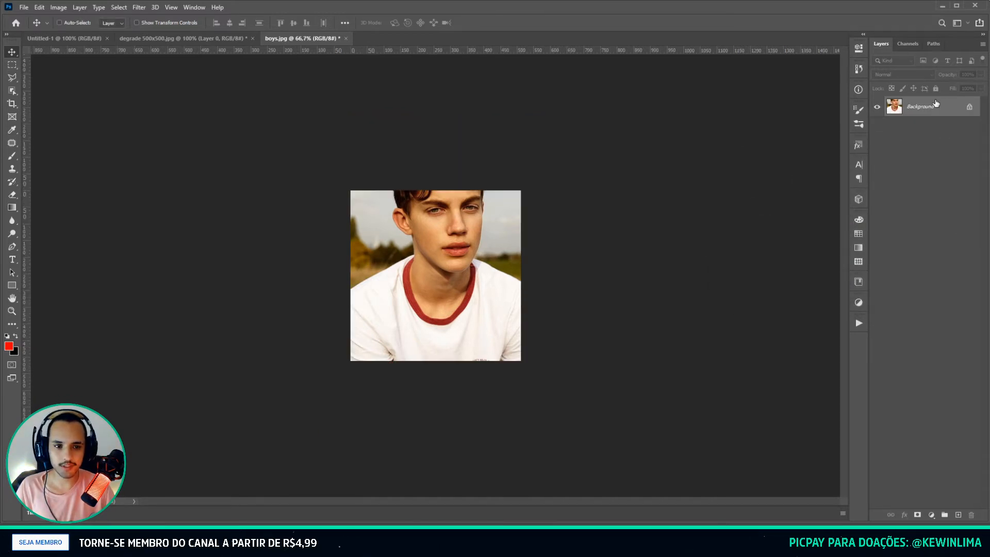
{"action": "left_click", "coordinate": [719, 157]}
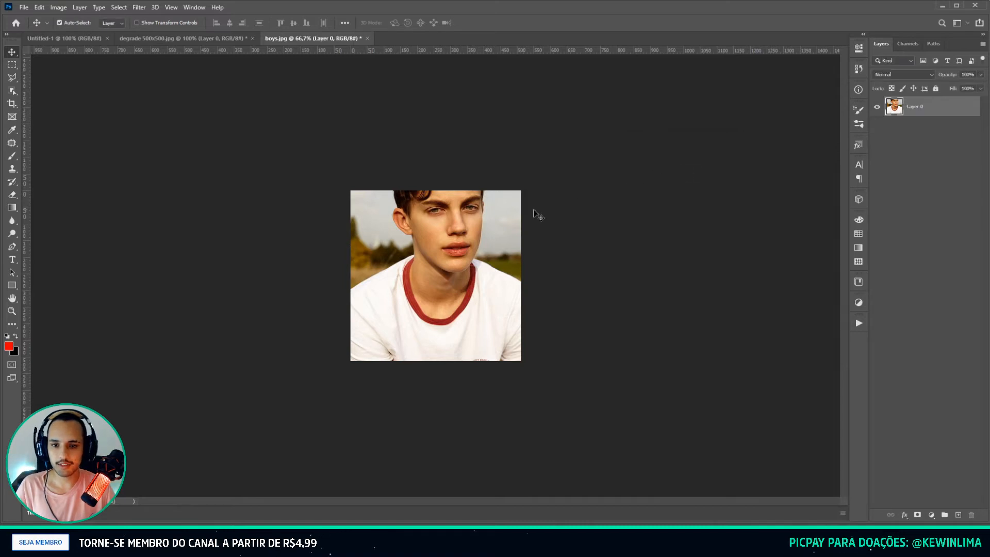
{"action": "key", "text": "ctrl+t"}
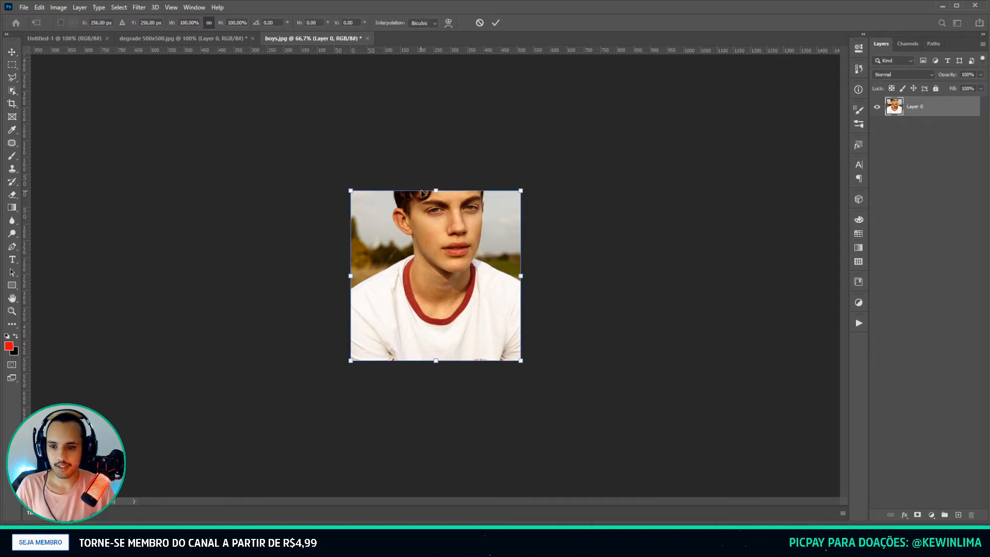
{"action": "left_click_drag", "start_coordinate": [434, 188], "coordinate": [454, 254], "text": "alt"}
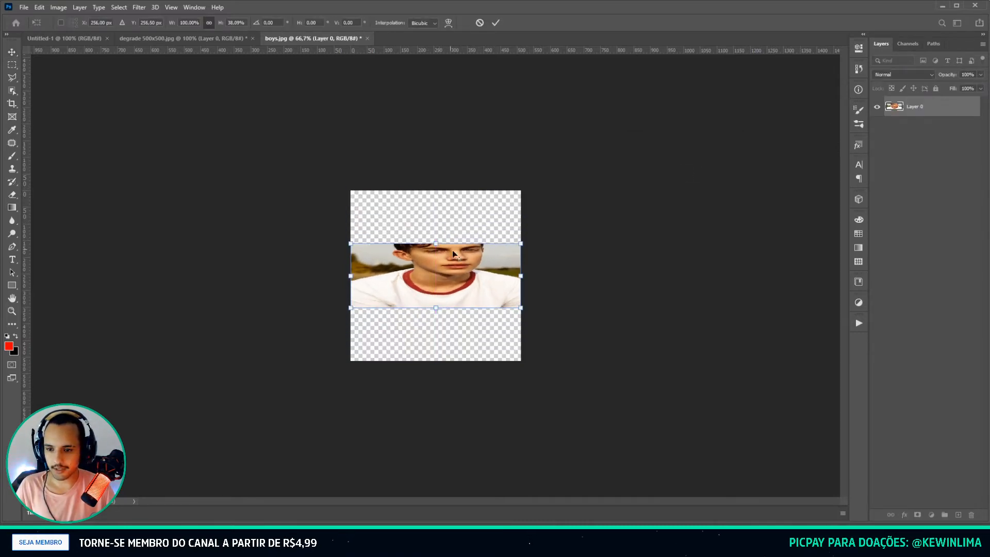
{"action": "key", "text": "Escape"}
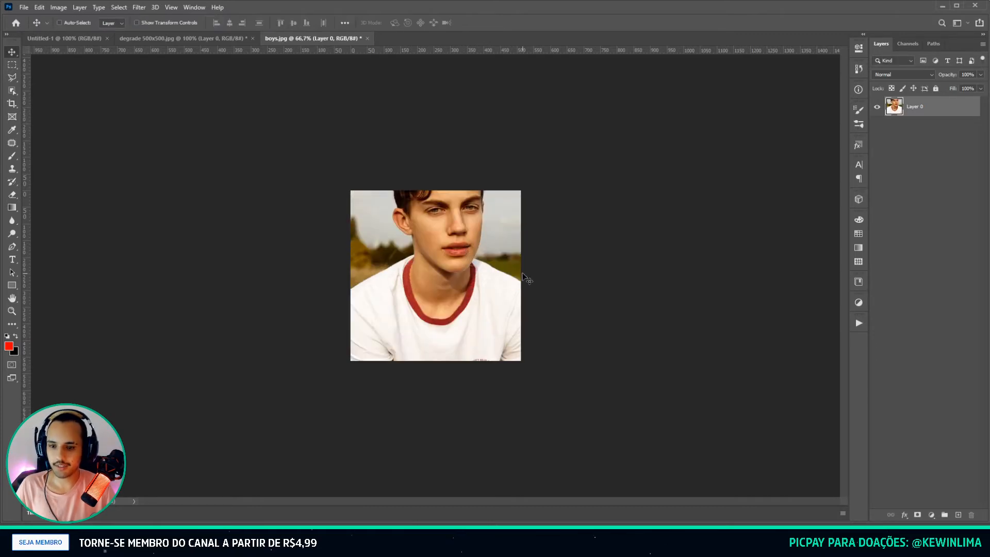
Save the cropped portrait in the pattern folder as a JPEG named boys512.
{"action": "key", "text": "ctrl+shift+s"}
{"action": "left_click", "coordinate": [91, 268]}
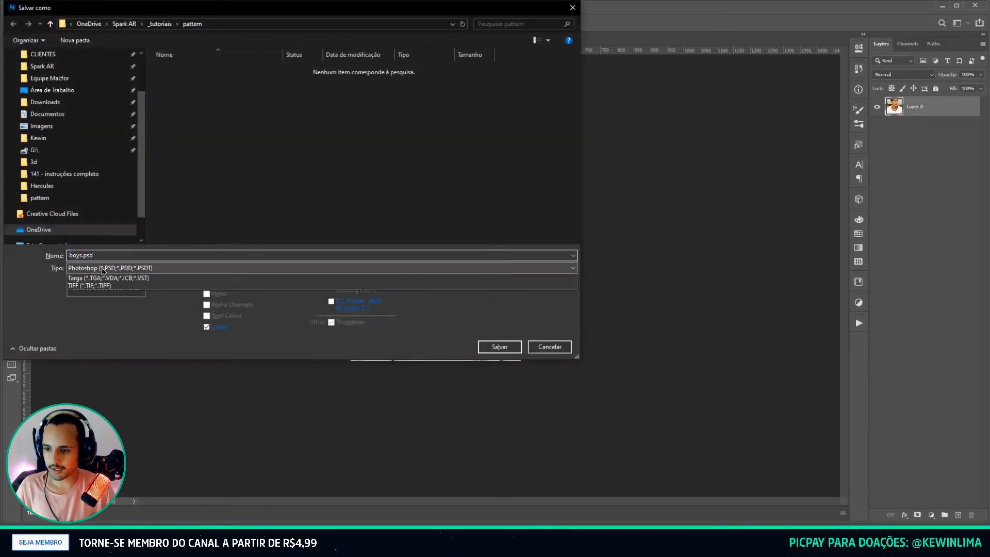
{"action": "left_click", "coordinate": [85, 345]}
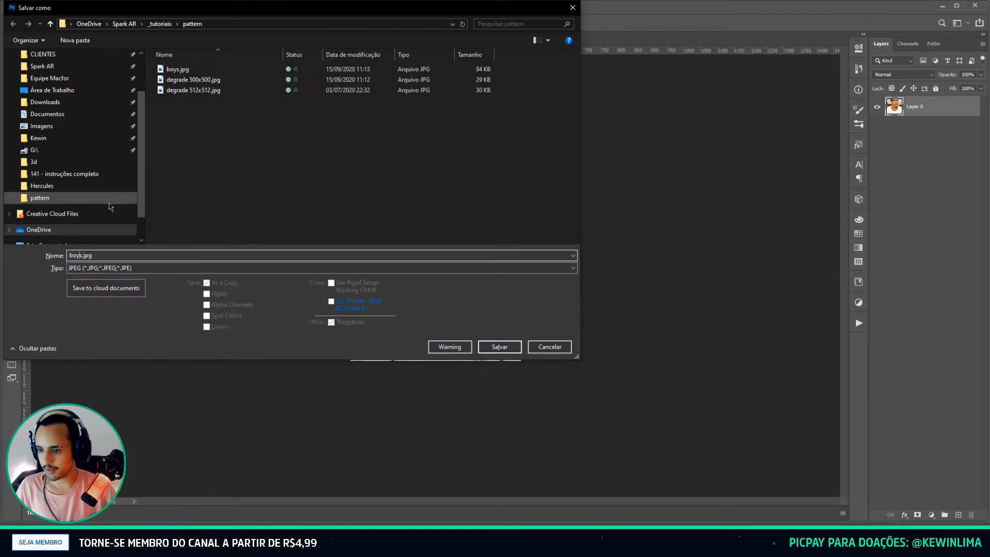
{"action": "key", "text": "Right"}
{"action": "type", "text": "2"}
{"action": "key", "text": "Return"}
{"action": "key", "text": "Return"}
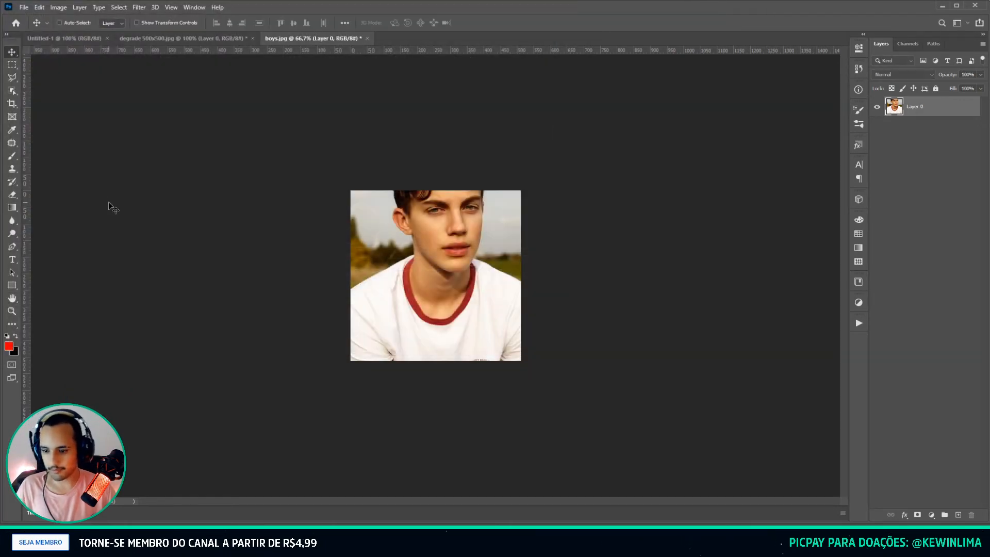
Switch to Spark AR Studio, import boys512.jpg from the pattern folder and enable no compression for it.
{"action": "key", "text": "alt+Tab"}
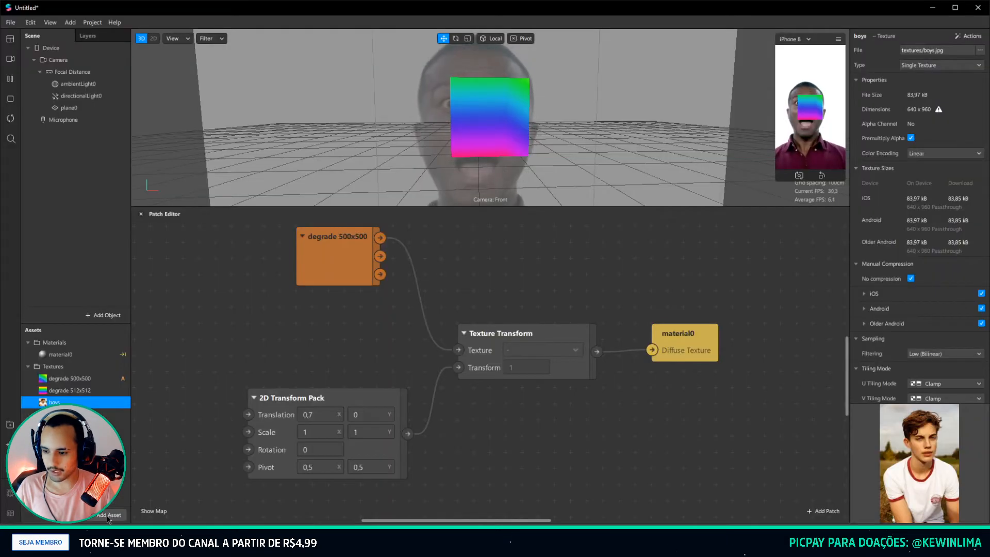
{"action": "key", "text": "alt+Tab"}
{"action": "left_click_drag", "start_coordinate": [518, 170], "coordinate": [57, 408]}
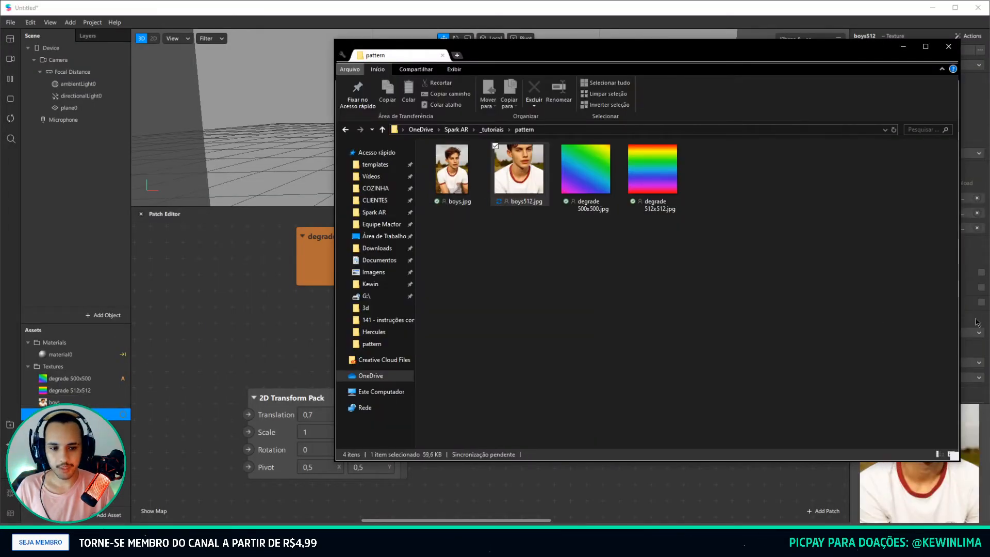
{"action": "key", "text": "alt+Tab"}
{"action": "left_click", "coordinate": [911, 258]}
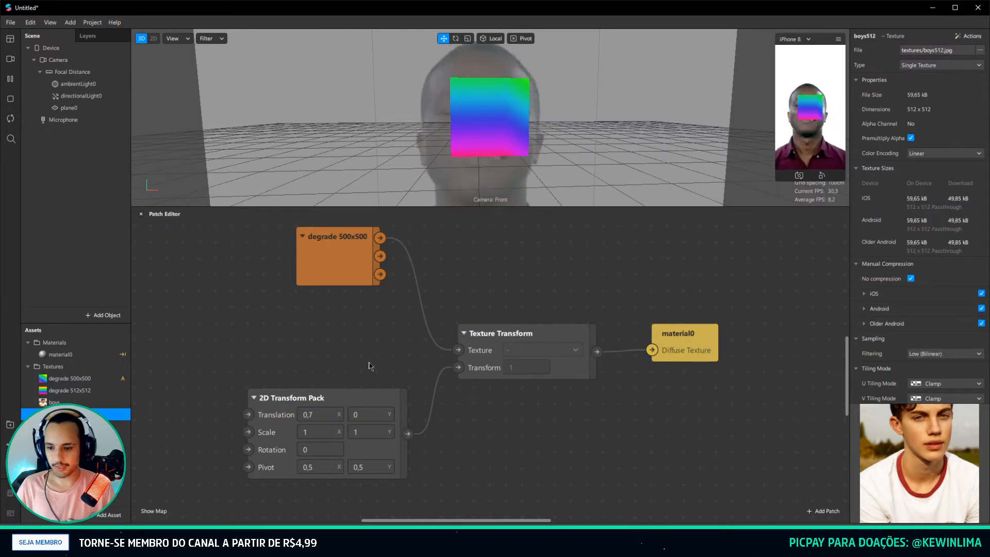
Connect the boys texture to the Texture Transform patch's texture input and delete the degrade 500x500 patch.
{"action": "scroll", "coordinate": [340, 387], "scroll_direction": "down", "scroll_amount": 1}
{"action": "left_click_drag", "start_coordinate": [54, 402], "coordinate": [458, 340]}
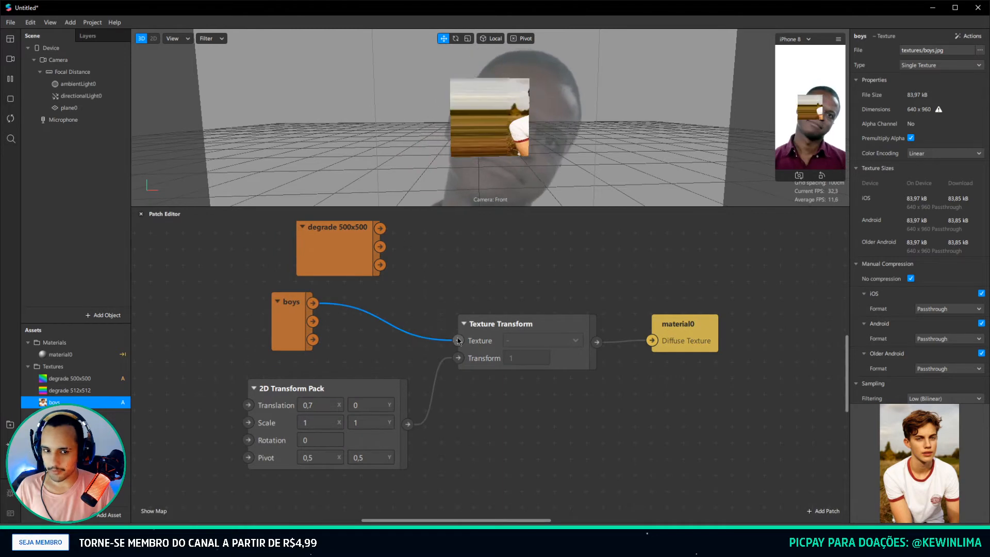
{"action": "left_click_drag", "start_coordinate": [323, 254], "coordinate": [290, 254]}
{"action": "key", "text": "Delete"}
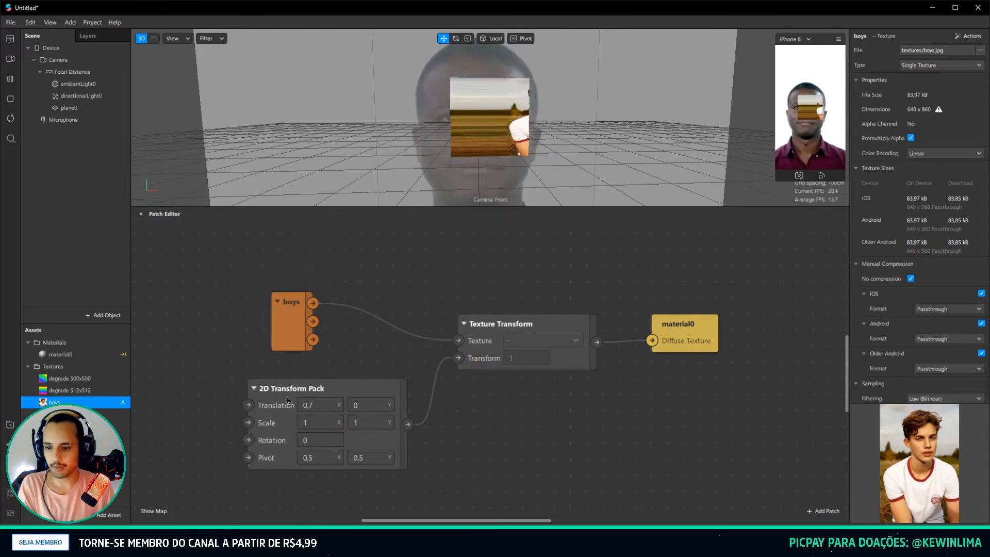
Shift the boys texture with the 2D Transform Pack, trying X translation 0,5 and settling on 0,2.
{"action": "left_click", "coordinate": [322, 404]}
{"action": "key", "text": "BackSpace"}
{"action": "type", "text": "5"}
{"action": "key", "text": "Return"}
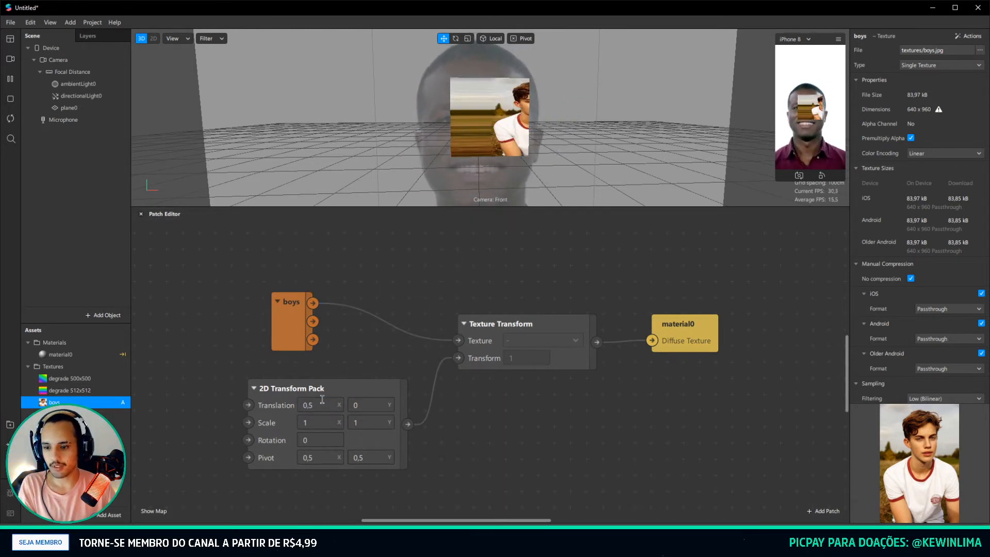
{"action": "type", "text": ",2"}
{"action": "key", "text": "Return"}
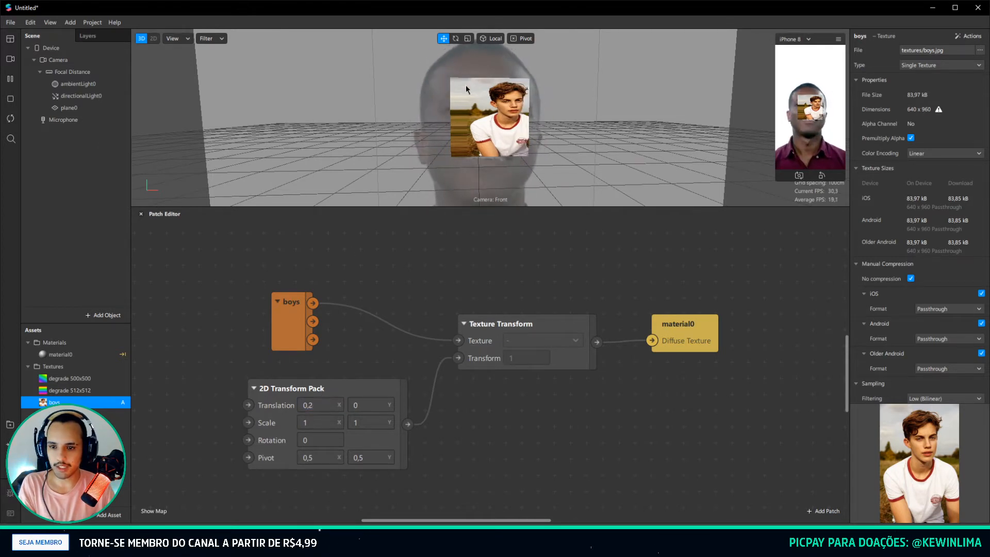
Move the boys patch out of the way and compare the tiling mode options of the boys and boys512 textures.
{"action": "left_click_drag", "start_coordinate": [292, 320], "coordinate": [331, 259]}
{"action": "left_click", "coordinate": [69, 390]}
{"action": "left_click", "coordinate": [55, 402]}
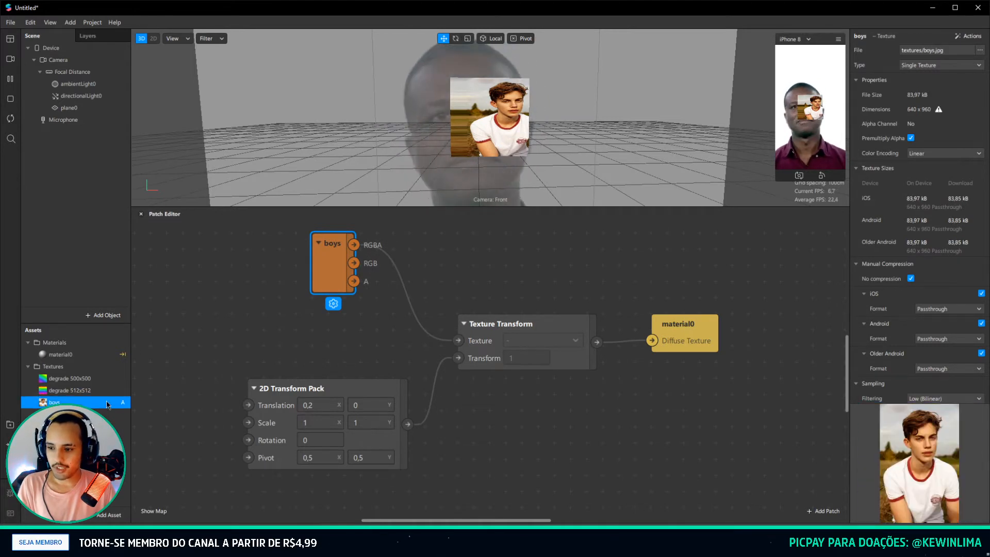
{"action": "scroll", "coordinate": [928, 340], "scroll_direction": "down", "scroll_amount": 3}
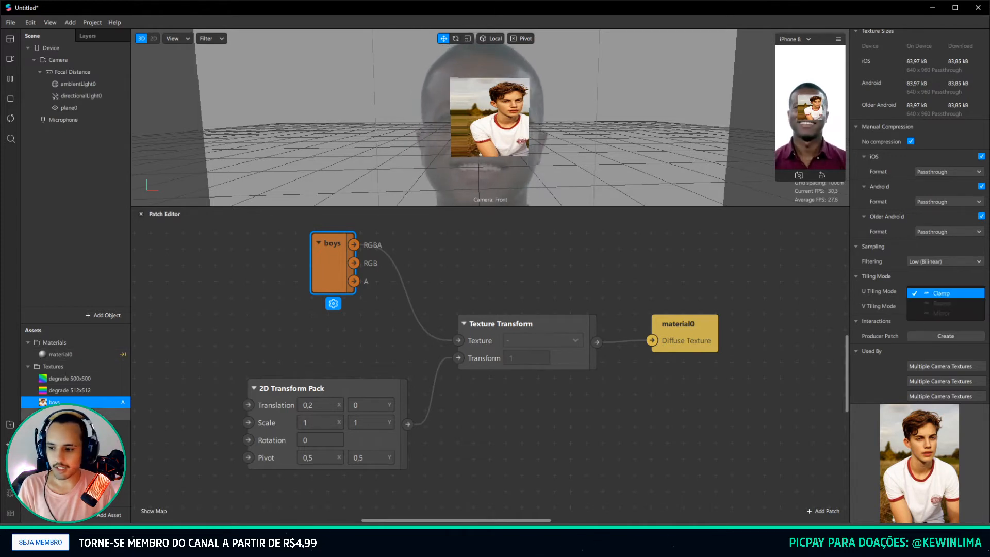
{"action": "scroll", "coordinate": [948, 352], "scroll_direction": "down", "scroll_amount": 3}
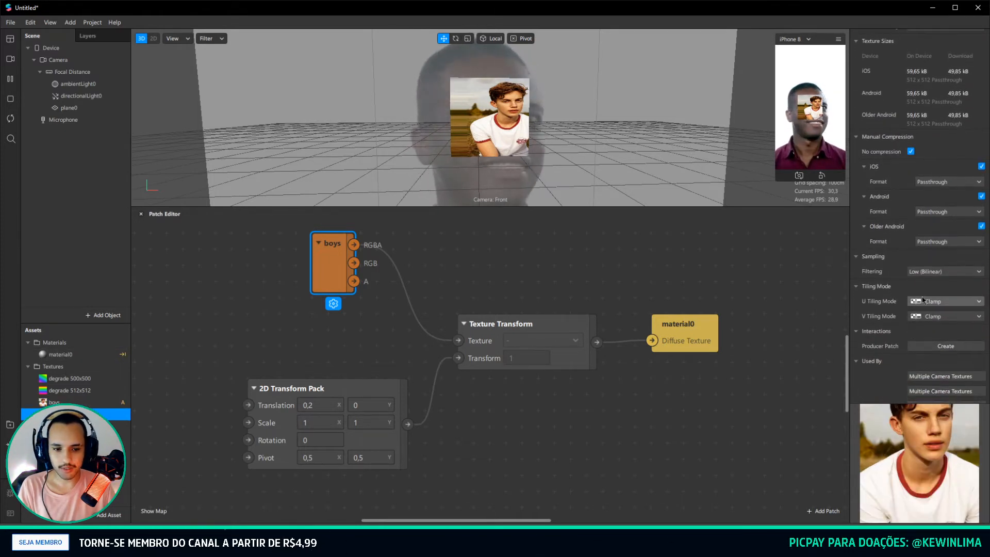
Feed the boys512 texture into the Texture Transform patch in place of the boys patch, and delete the old patch.
{"action": "left_click_drag", "start_coordinate": [78, 414], "coordinate": [462, 343]}
{"action": "left_click", "coordinate": [317, 261]}
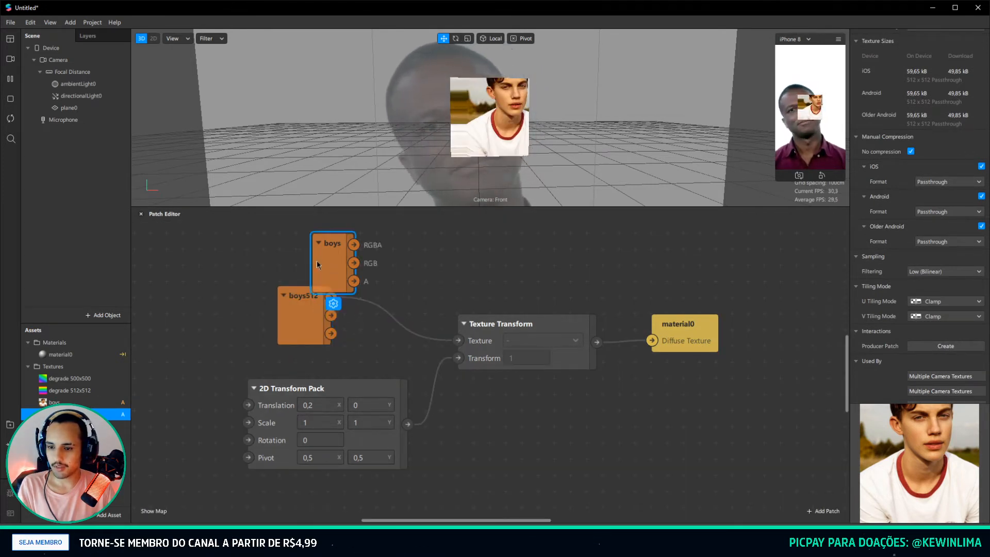
{"action": "key", "text": "Delete"}
{"action": "scroll", "coordinate": [326, 332], "scroll_direction": "down", "scroll_amount": 1}
{"action": "left_click_drag", "start_coordinate": [324, 330], "coordinate": [327, 310]}
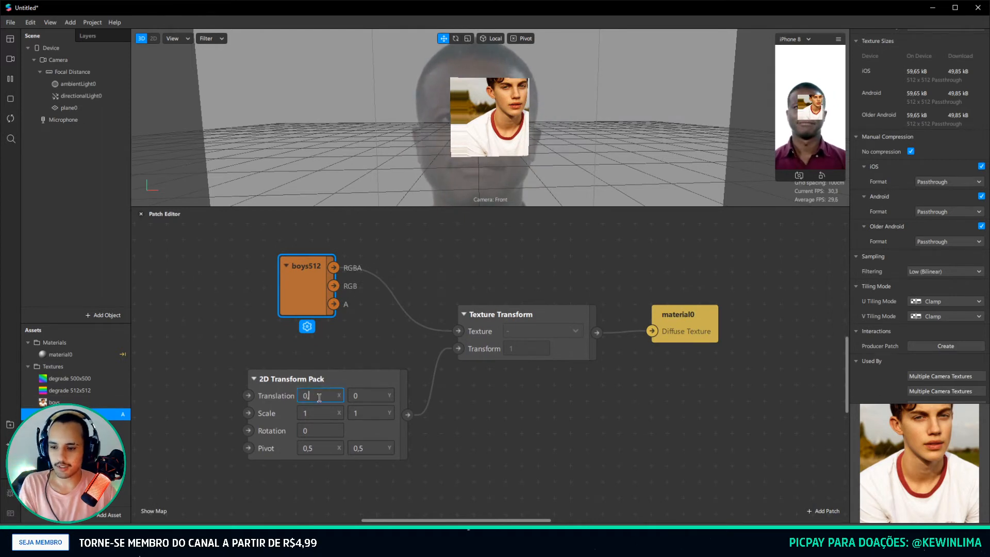
Set the X translation of the 2D Transform Pack to 0,5.
{"action": "type", "text": ",5"}
{"action": "key", "text": "Return"}
{"action": "scroll", "coordinate": [517, 180], "scroll_direction": "up", "scroll_amount": 2}
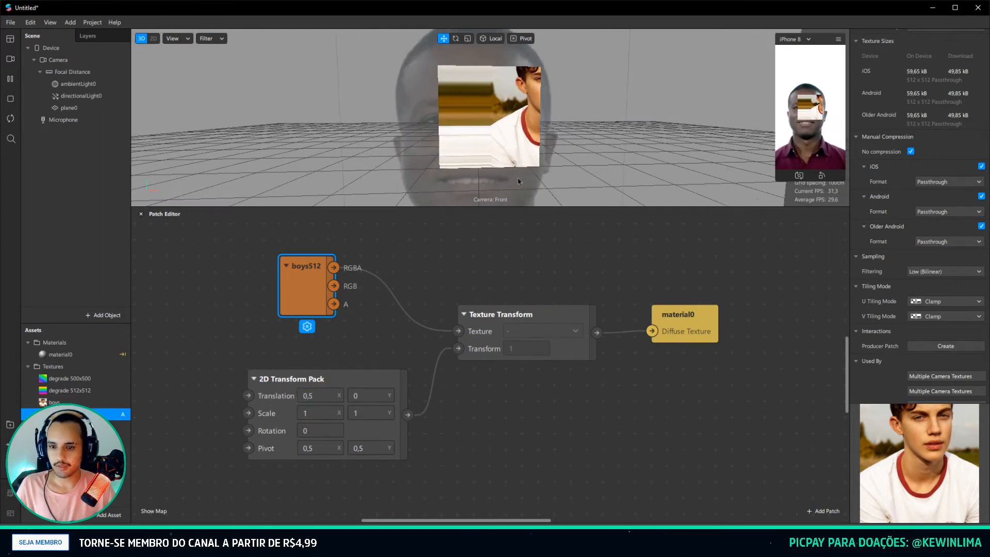
Scale plane0 to 2 on the X, Y and Z axes.
{"action": "left_click", "coordinate": [472, 142]}
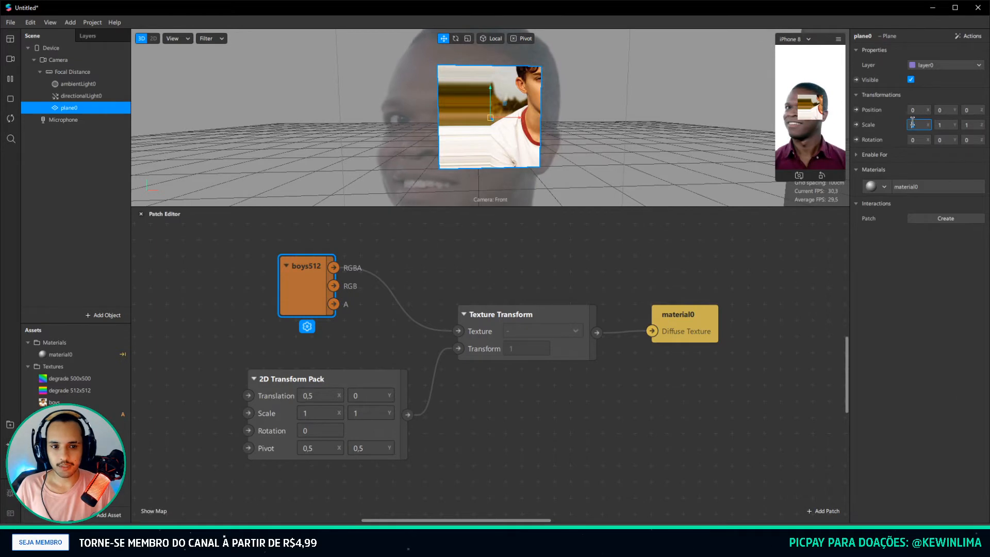
{"action": "type", "text": "2"}
{"action": "key", "text": "Tab"}
{"action": "type", "text": "2"}
{"action": "key", "text": "Return"}
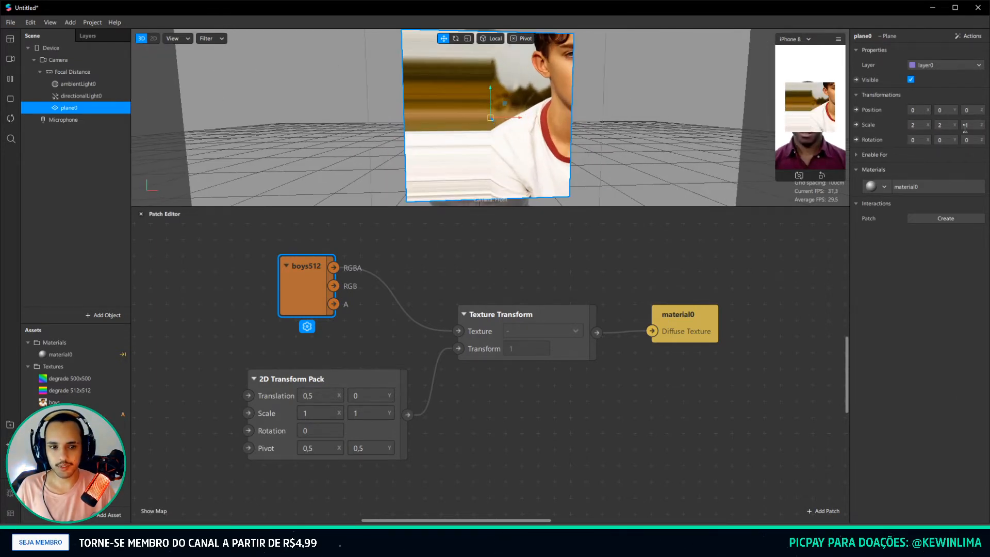
{"action": "key", "text": "Return"}
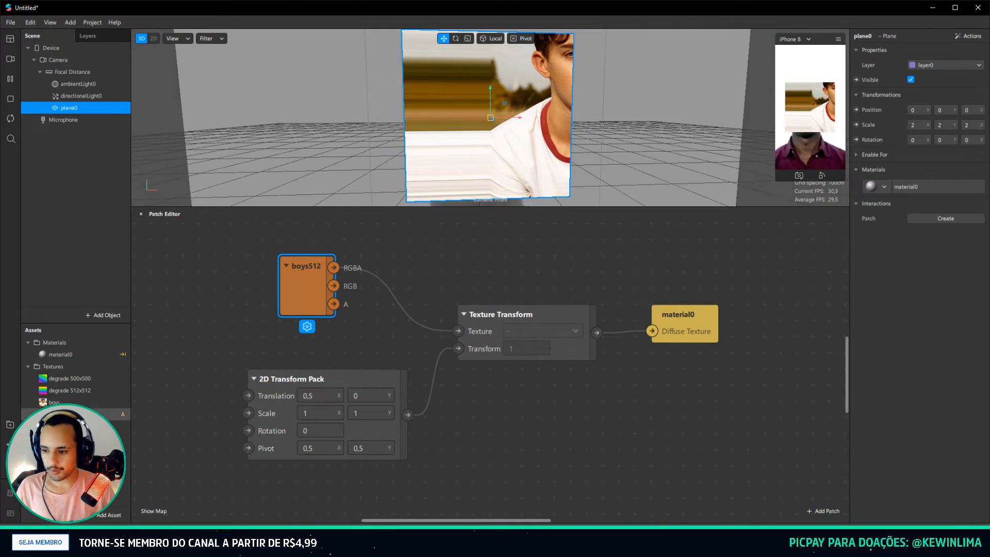
Select the boys512 texture for its tiling settings and set the 2D Transform Pack's Y translation to 0,3.
{"action": "left_click", "coordinate": [78, 414]}
{"action": "scroll", "coordinate": [887, 373], "scroll_direction": "down", "scroll_amount": 5}
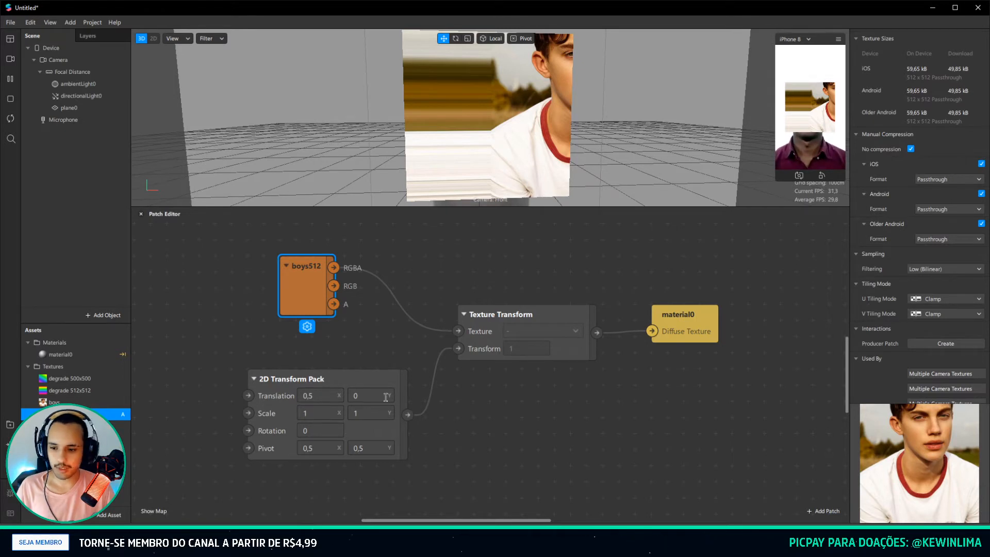
{"action": "type", "text": ",3"}
{"action": "key", "text": "Return"}
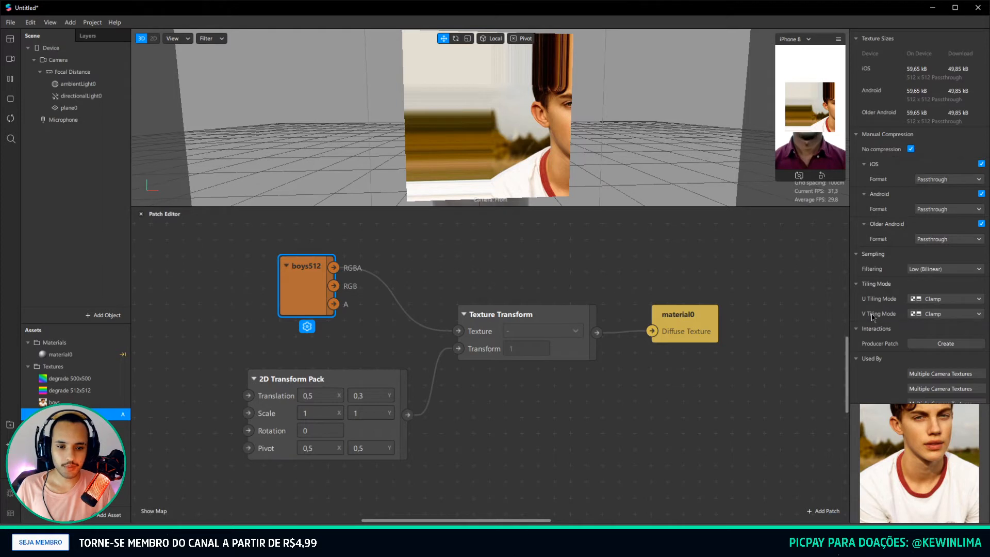
Set both the U and V tiling modes of the boys512 texture to Repeat.
{"action": "left_click", "coordinate": [916, 298]}
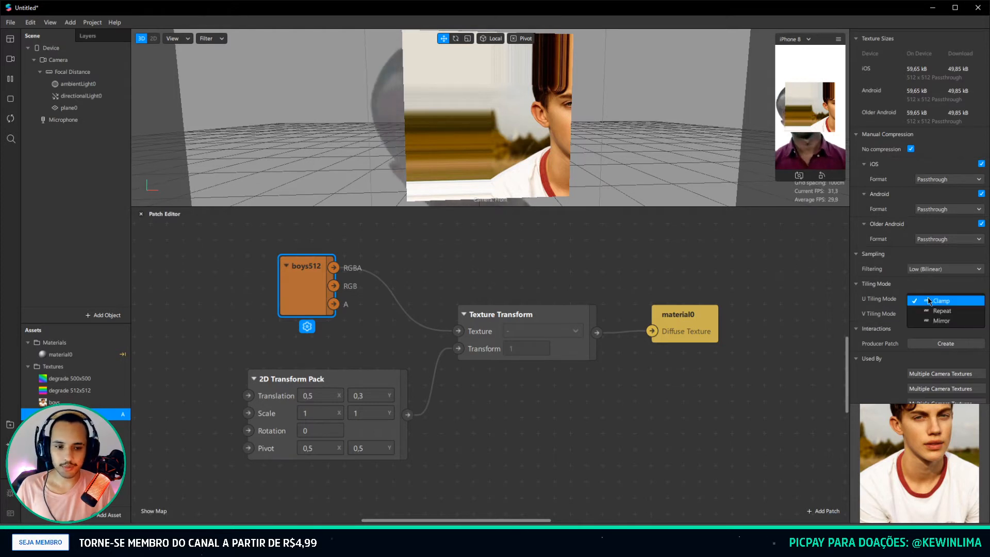
{"action": "left_click", "coordinate": [945, 310]}
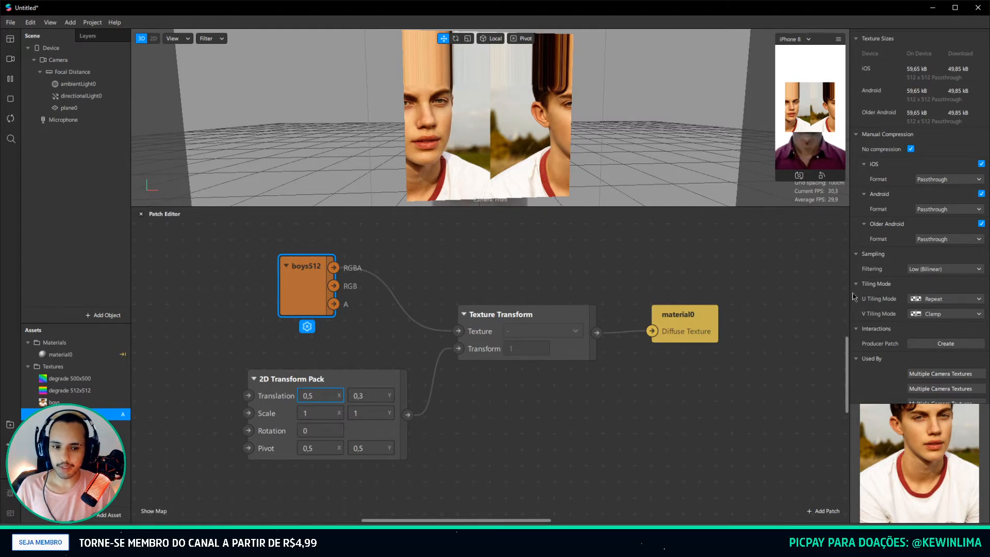
{"action": "left_click", "coordinate": [932, 314]}
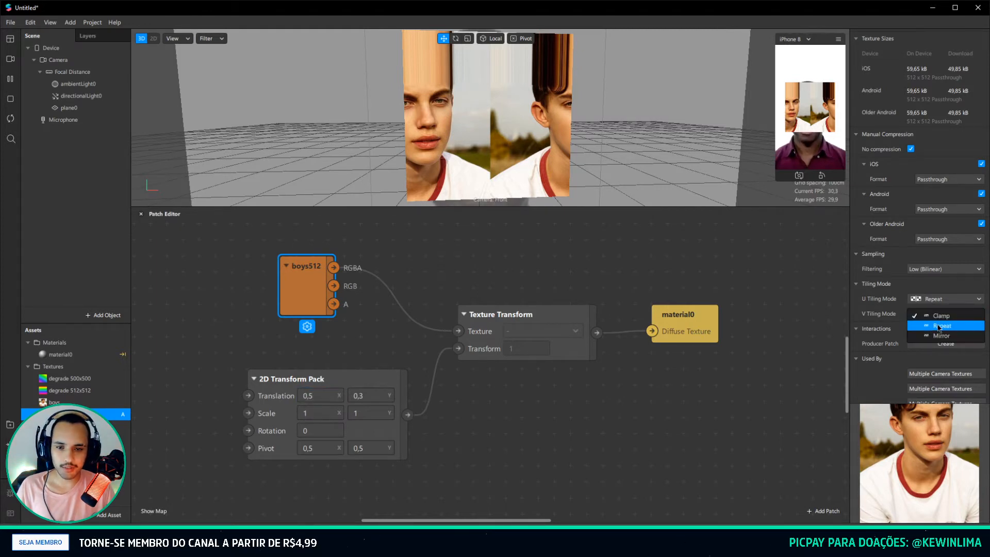
{"action": "left_click", "coordinate": [938, 326]}
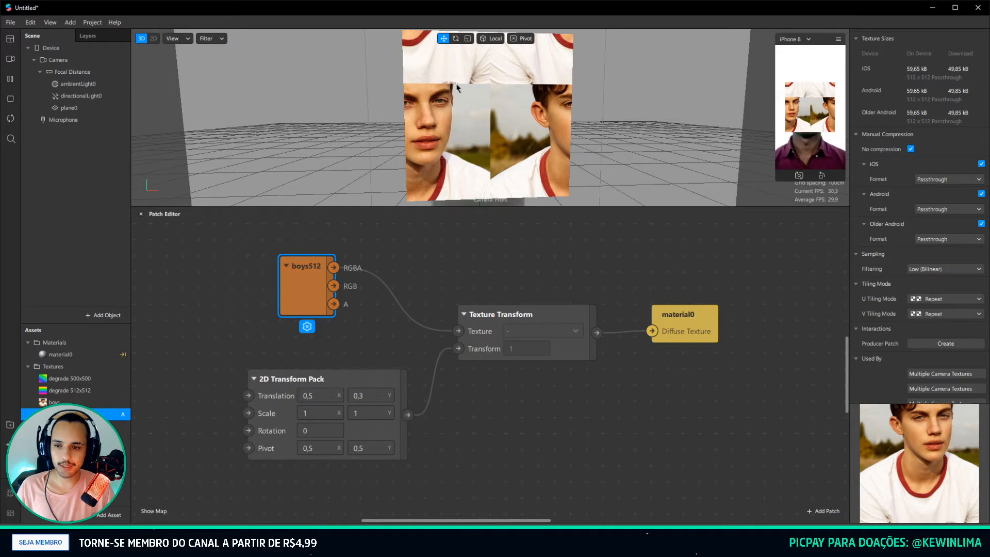
Change the U tiling mode of the boys512 texture to Mirror.
{"action": "left_click", "coordinate": [931, 299]}
{"action": "left_click", "coordinate": [940, 323]}
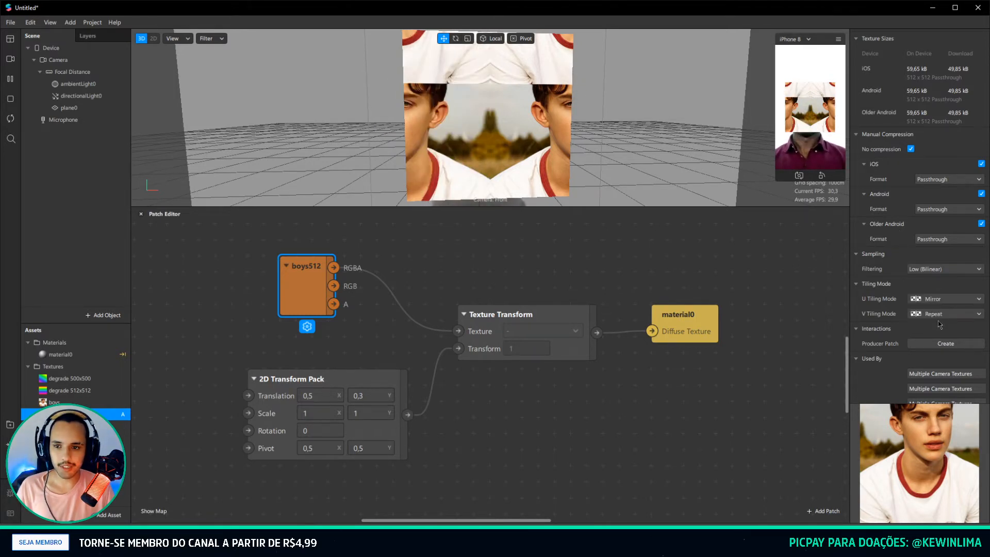
Set the boys512 texture's V tiling mode to Mirror and the 2D Transform Pack's X and Y scale to 0,3.
{"action": "left_click", "coordinate": [938, 315]}
{"action": "left_click", "coordinate": [939, 338]}
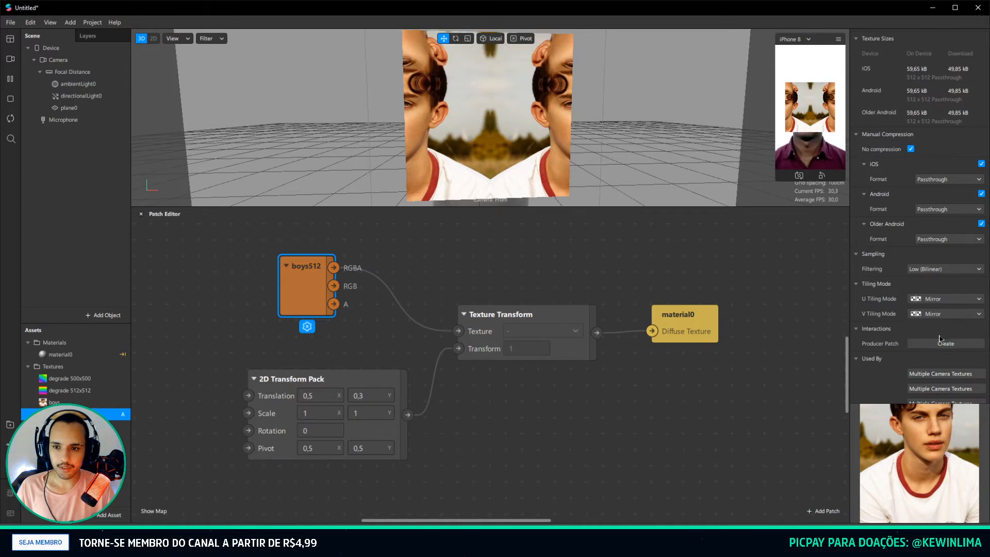
{"action": "left_click", "coordinate": [307, 413]}
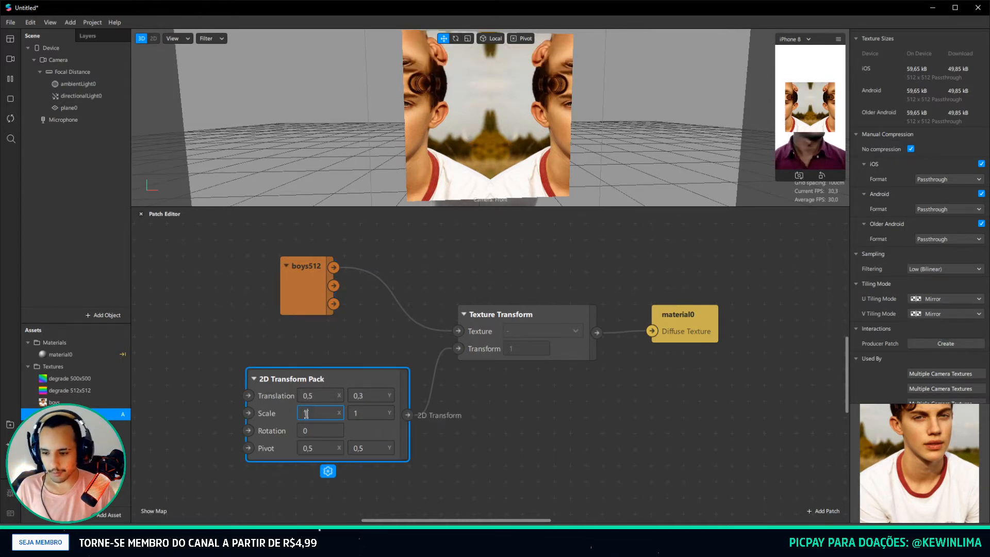
{"action": "type", "text": "0,3"}
{"action": "key", "text": "Tab"}
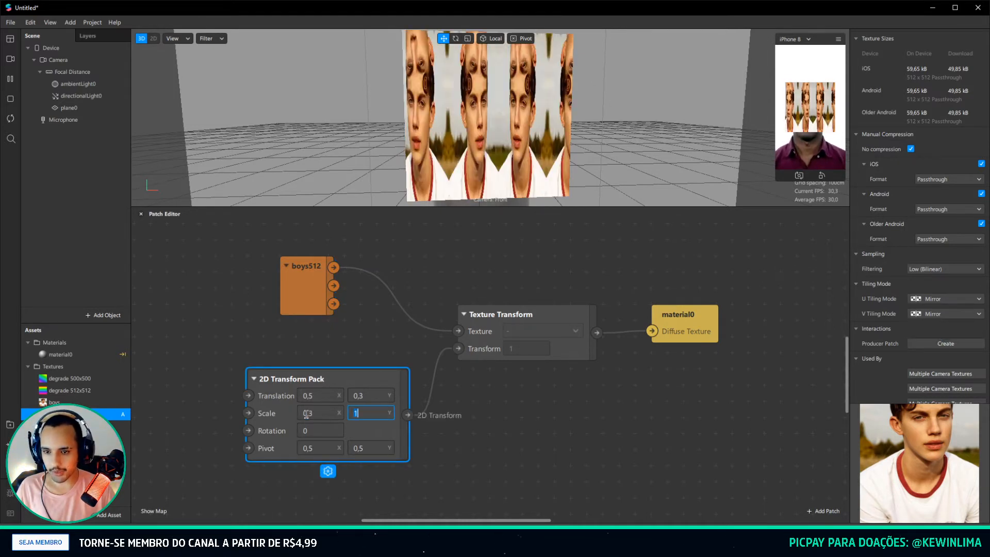
{"action": "type", "text": "0,3"}
{"action": "key", "text": "Return"}
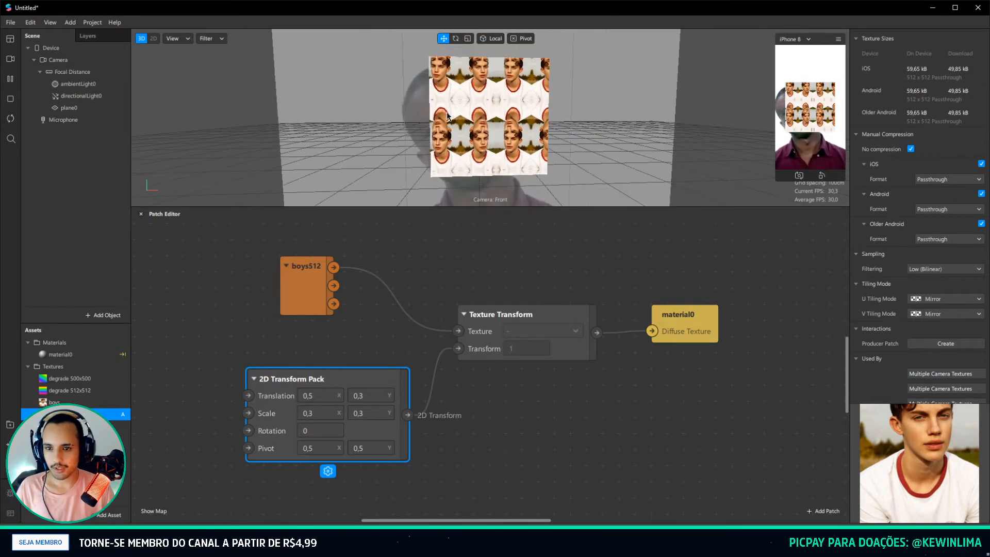
{"action": "mouse_move", "coordinate": [500, 125]}
{"action": "right_mouse_down"}
{"action": "mouse_move", "coordinate": [426, 125]}
{"action": "mouse_move", "coordinate": [490, 132]}
{"action": "right_mouse_up"}
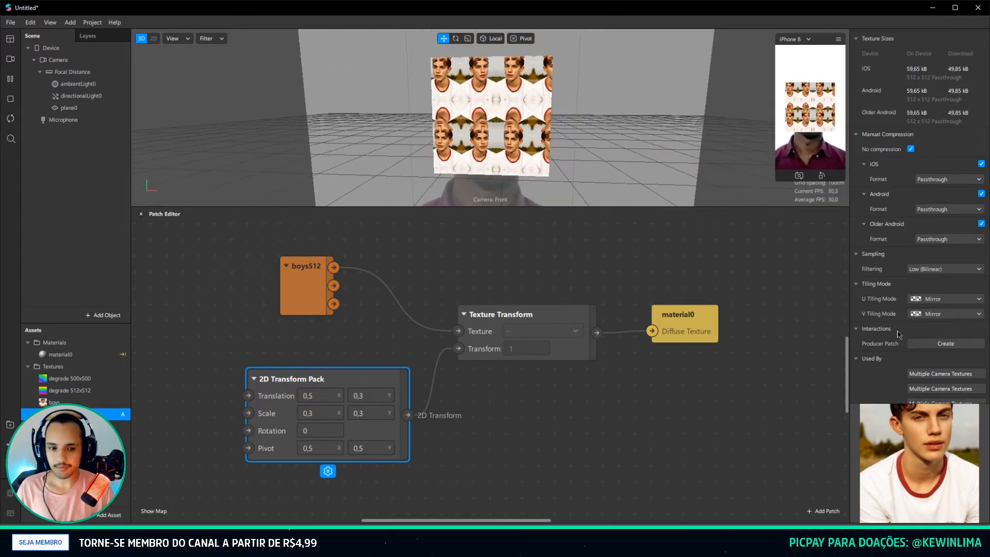
Set both the U and V tiling modes of the boys512 texture back to Repeat.
{"action": "left_click", "coordinate": [953, 299]}
{"action": "left_click", "coordinate": [939, 307]}
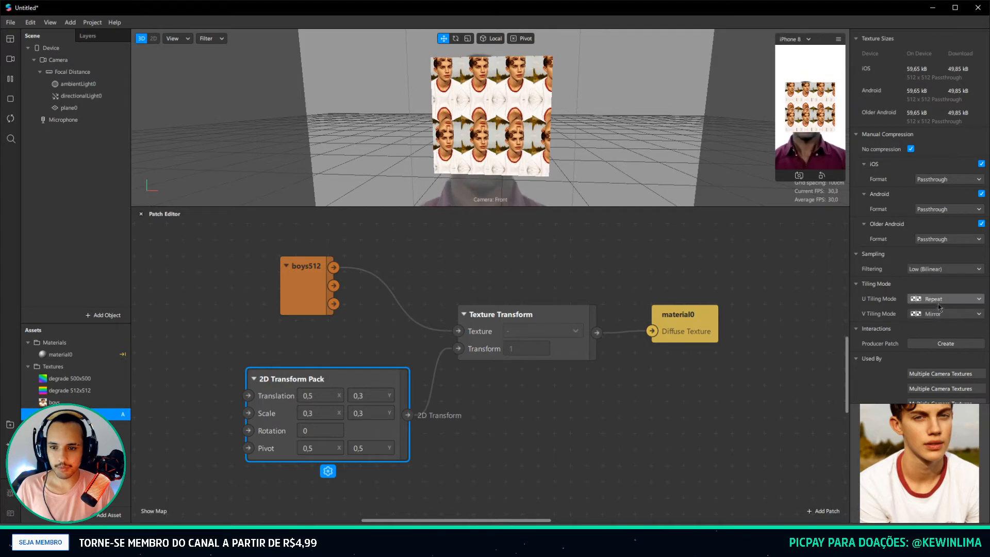
{"action": "left_click", "coordinate": [934, 313]}
{"action": "left_click", "coordinate": [936, 326]}
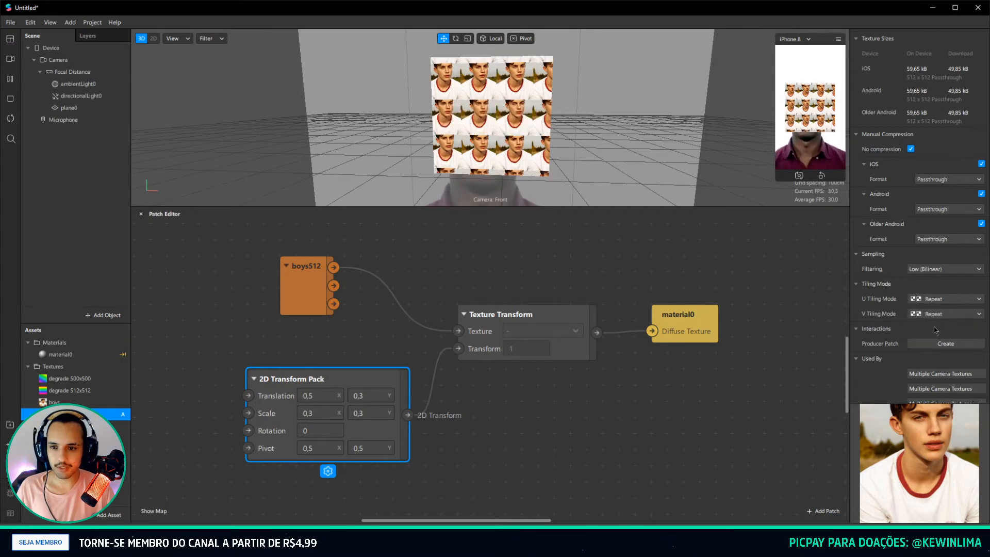
{"action": "scroll", "coordinate": [502, 135], "scroll_direction": "up", "scroll_amount": 8}
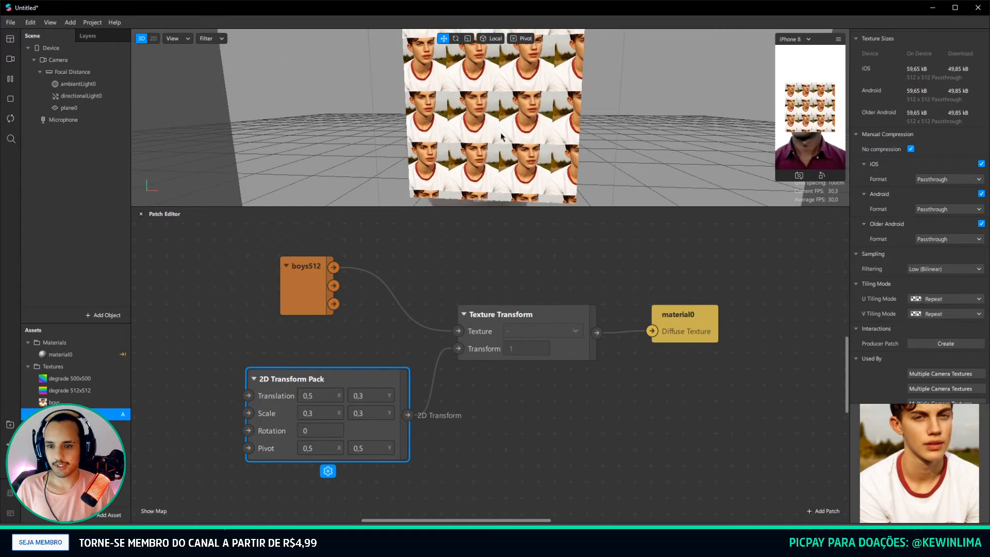
Add a Pack patch to the patch graph beside the 2D Transform Pack.
{"action": "mouse_move", "coordinate": [495, 207]}
{"action": "left_mouse_down"}
{"action": "mouse_move", "coordinate": [490, 253]}
{"action": "mouse_move", "coordinate": [492, 219]}
{"action": "left_mouse_up"}
{"action": "scroll", "coordinate": [326, 286], "scroll_direction": "down", "scroll_amount": 3}
{"action": "scroll", "coordinate": [441, 403], "scroll_direction": "down", "scroll_amount": 4}
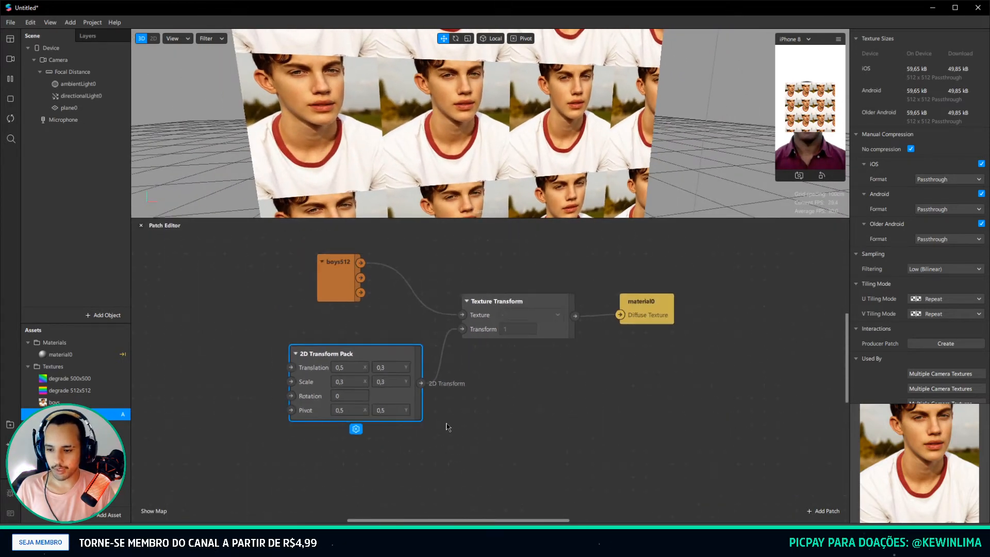
{"action": "left_click_drag", "start_coordinate": [380, 519], "coordinate": [357, 518]}
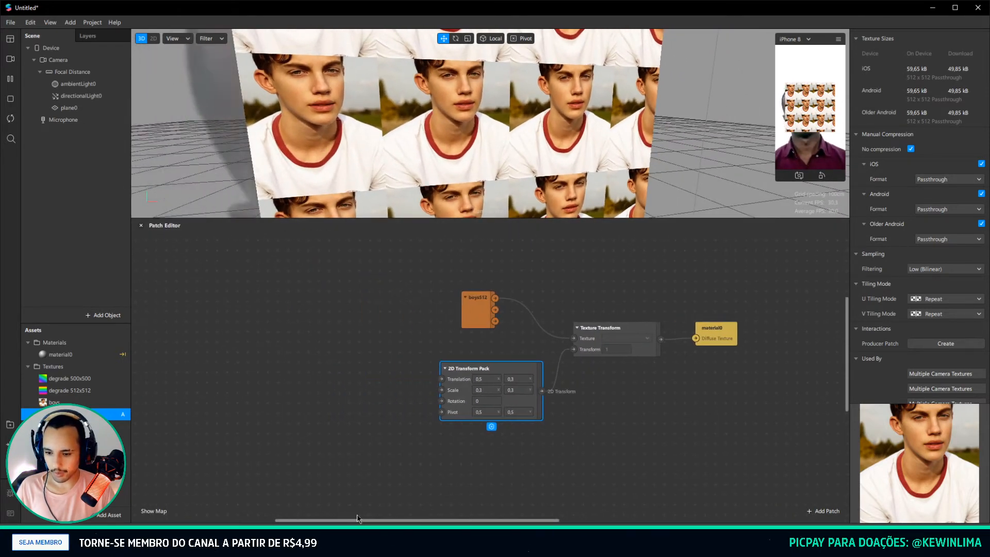
{"action": "double_click", "coordinate": [361, 375]}
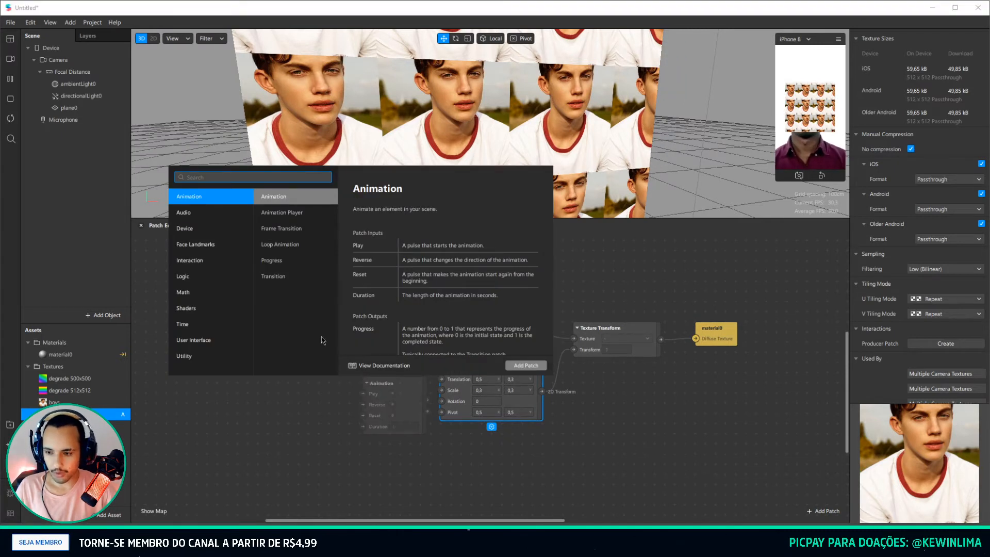
{"action": "type", "text": "pack"}
{"action": "key", "text": "Return"}
{"action": "scroll", "coordinate": [321, 336], "scroll_direction": "up", "scroll_amount": 2}
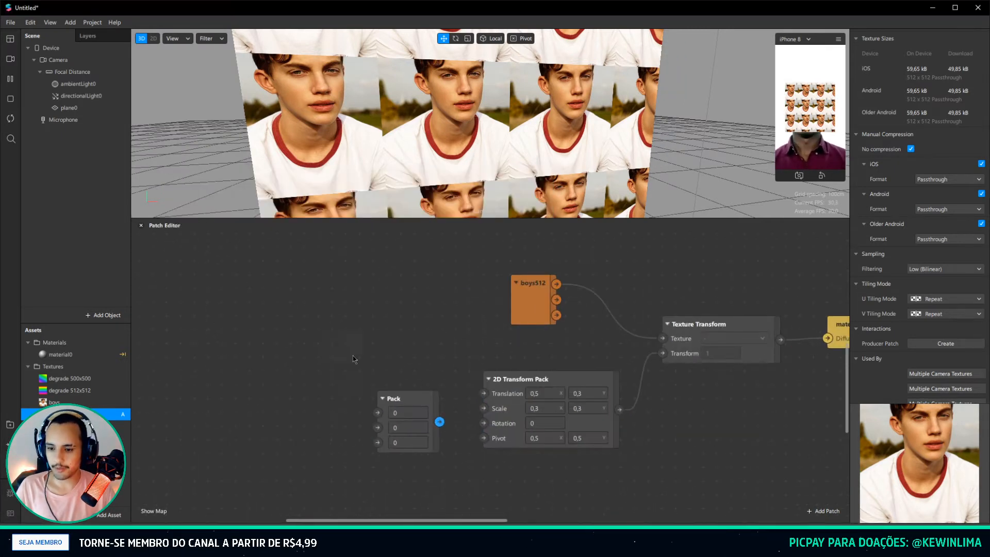
Change the Pack patch's type to Vector 2 and connect its output to the 2D Transform Pack's Translation input.
{"action": "left_click", "coordinate": [408, 399]}
{"action": "left_click", "coordinate": [399, 463]}
{"action": "left_click", "coordinate": [405, 475]}
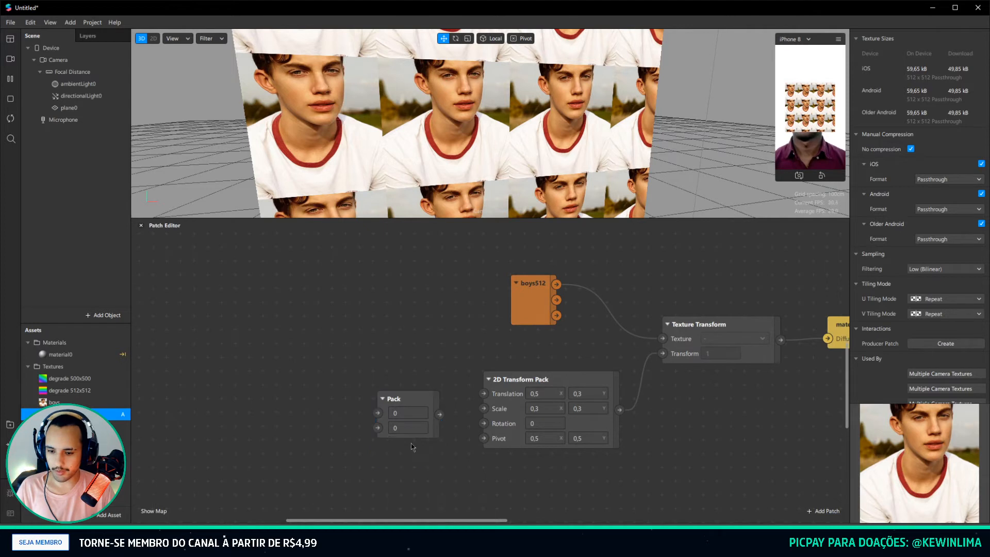
{"action": "left_click_drag", "start_coordinate": [407, 396], "coordinate": [484, 394]}
{"action": "left_click_drag", "start_coordinate": [438, 365], "coordinate": [452, 379]}
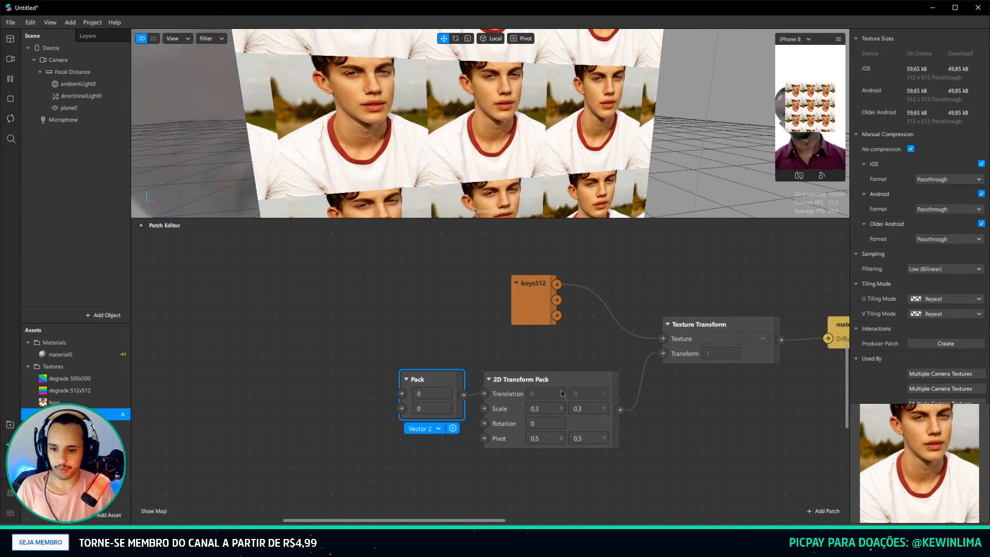
Add a Runtime patch to the patch graph.
{"action": "left_click", "coordinate": [243, 367]}
{"action": "right_click", "coordinate": [246, 325]}
{"action": "type", "text": "runtime"}
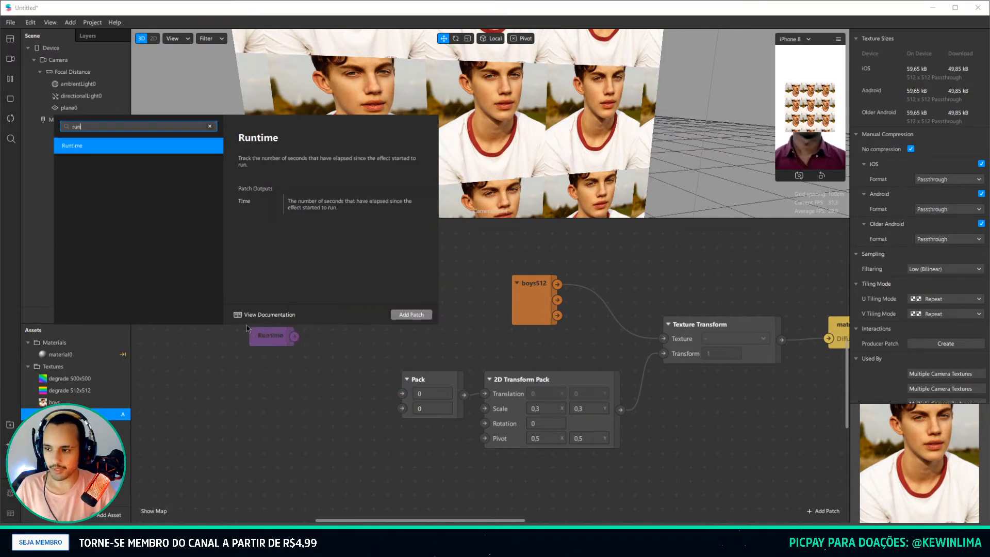
{"action": "key", "text": "Return"}
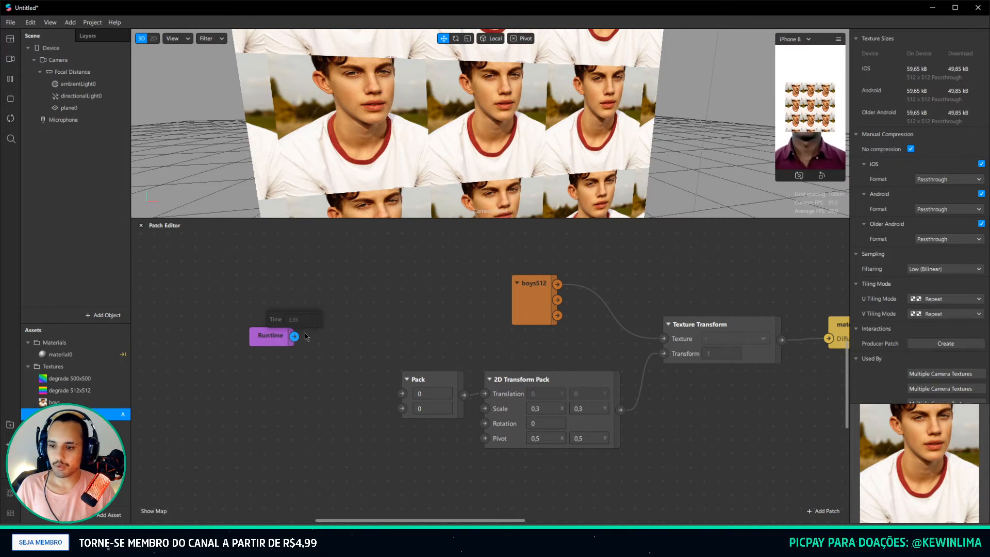
Add a Multiply patch fed by Runtime and connect its output to both inputs of the Pack patch.
{"action": "left_click_drag", "start_coordinate": [269, 339], "coordinate": [337, 393]}
{"action": "type", "text": "multiply"}
{"action": "key", "text": "Return"}
{"action": "left_click", "coordinate": [346, 380]}
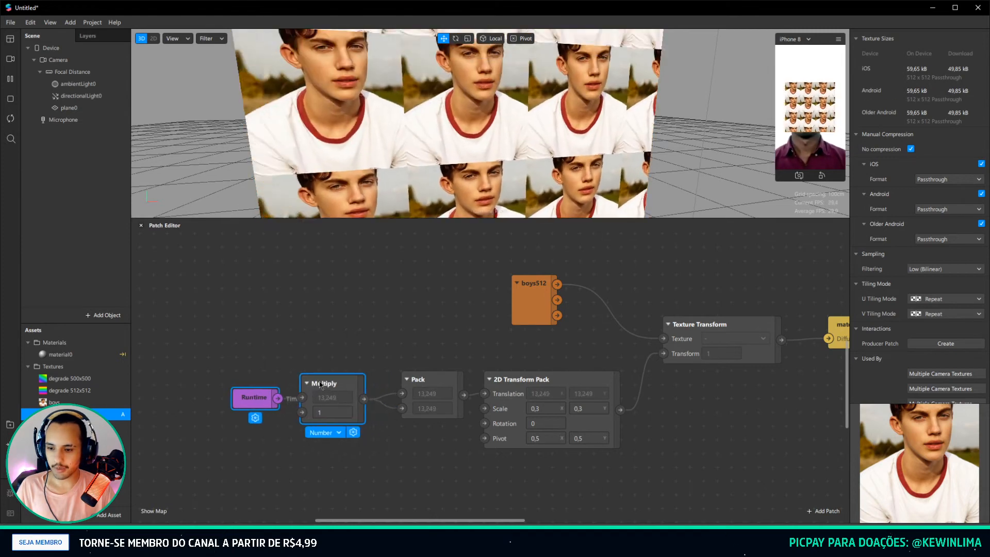
{"action": "left_click", "coordinate": [426, 343]}
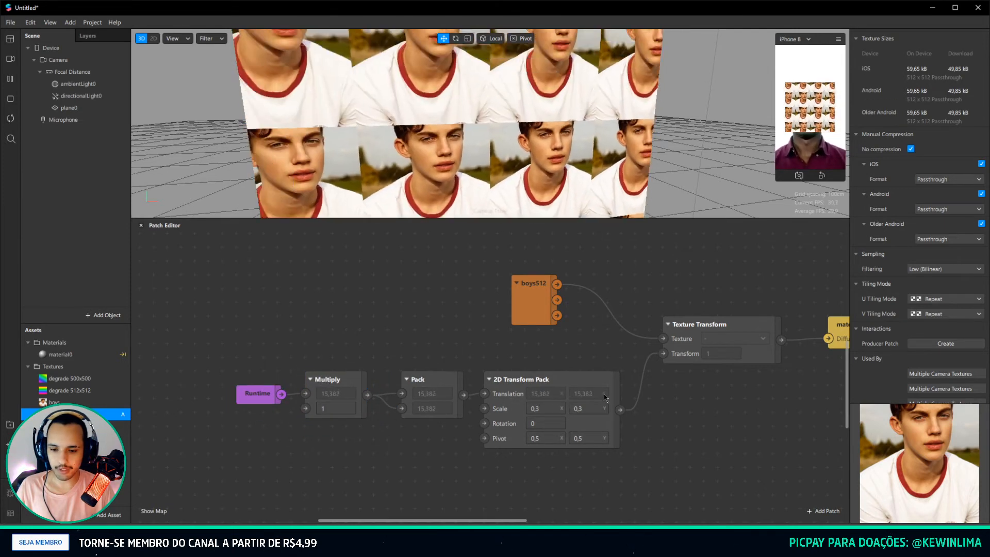
Try 0,3 and 0,2 as the Multiply patch's second value to slow the texture movement.
{"action": "key", "text": "f"}
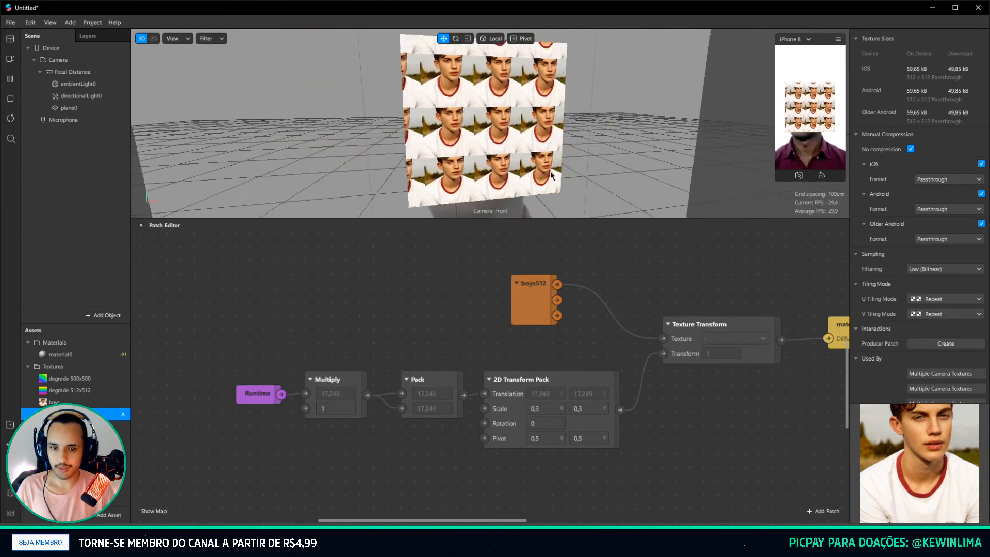
{"action": "left_click", "coordinate": [337, 409]}
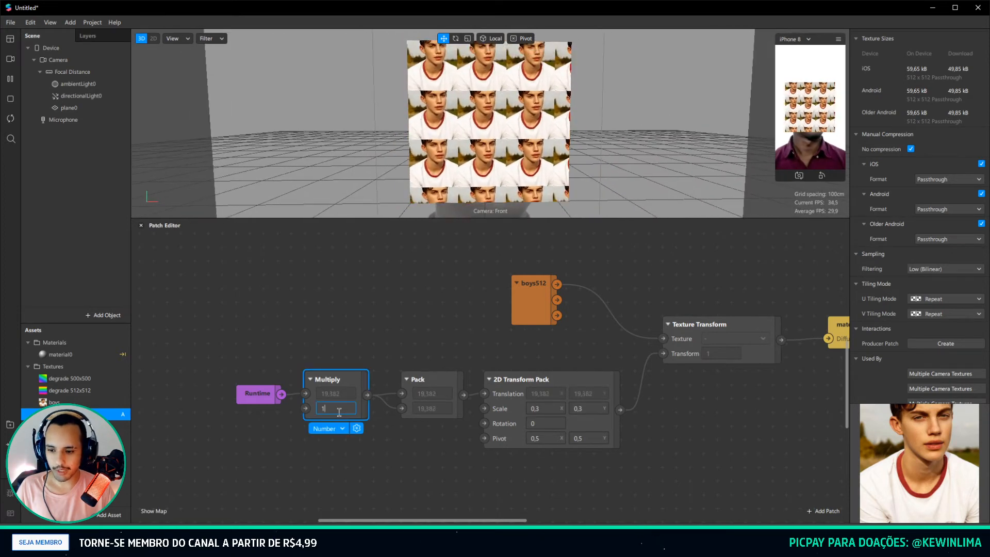
{"action": "type", "text": "0,3"}
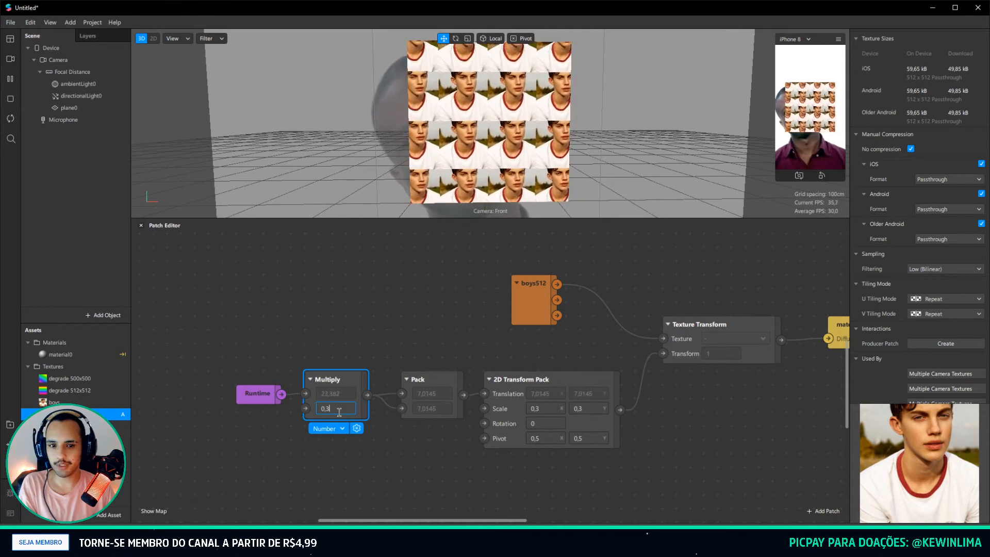
{"action": "key", "text": "BackSpace"}
{"action": "type", "text": "2"}
{"action": "key", "text": "Return"}
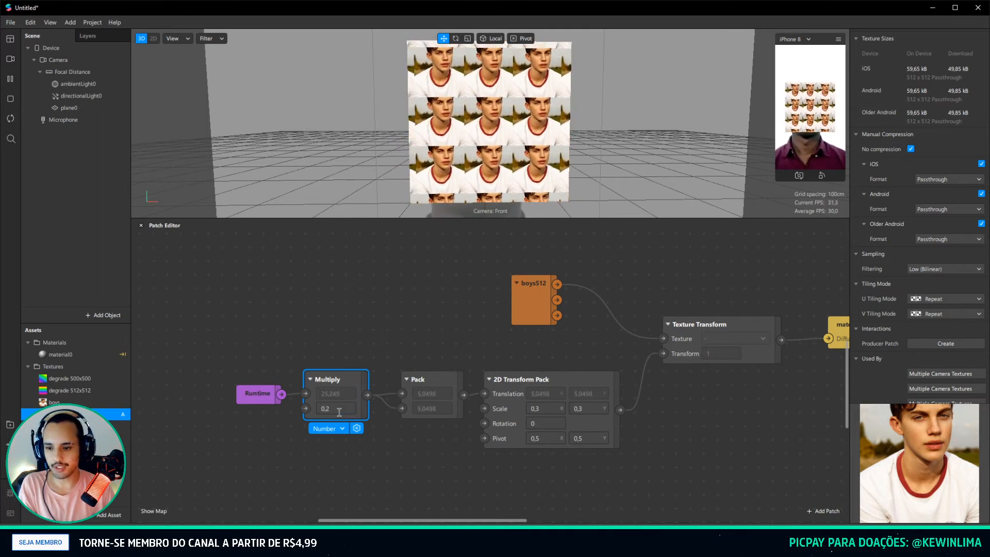
Set the Multiply patch's second value to 0,1.
{"action": "left_click", "coordinate": [338, 409]}
{"action": "type", "text": "0,1"}
{"action": "key", "text": "Return"}
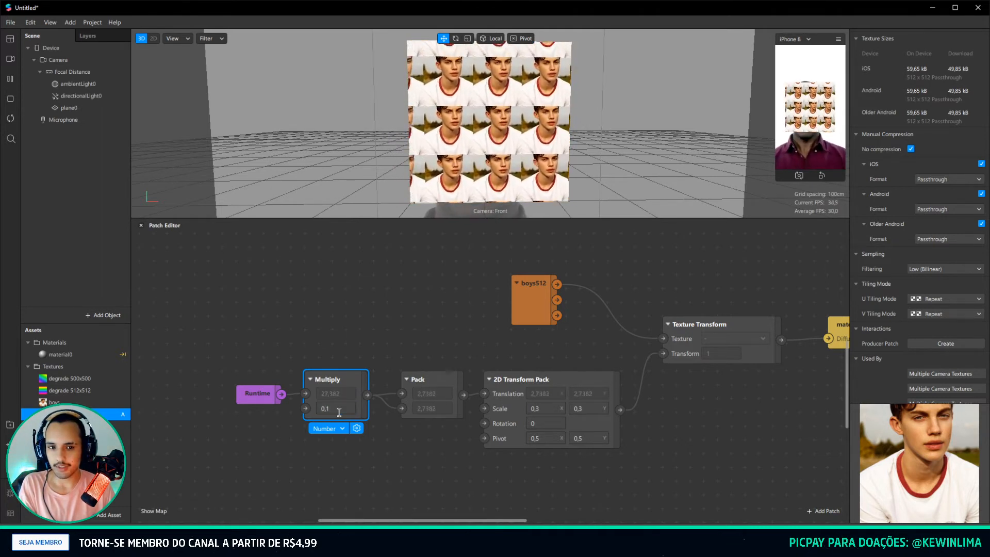
{"action": "left_click", "coordinate": [335, 341]}
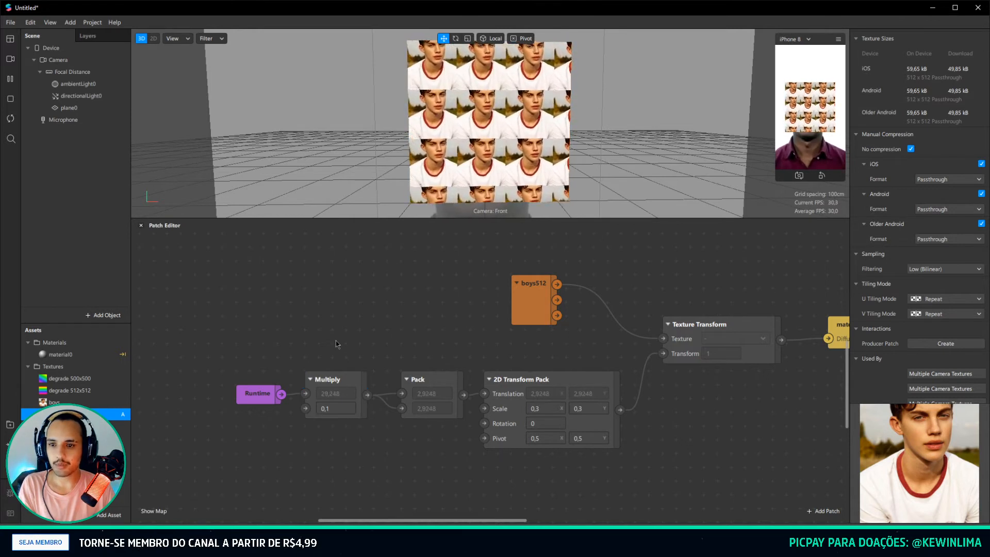
Add a rectangle to the scene and make its width and height fill the screen at 100 Relative.
{"action": "right_click", "coordinate": [85, 152]}
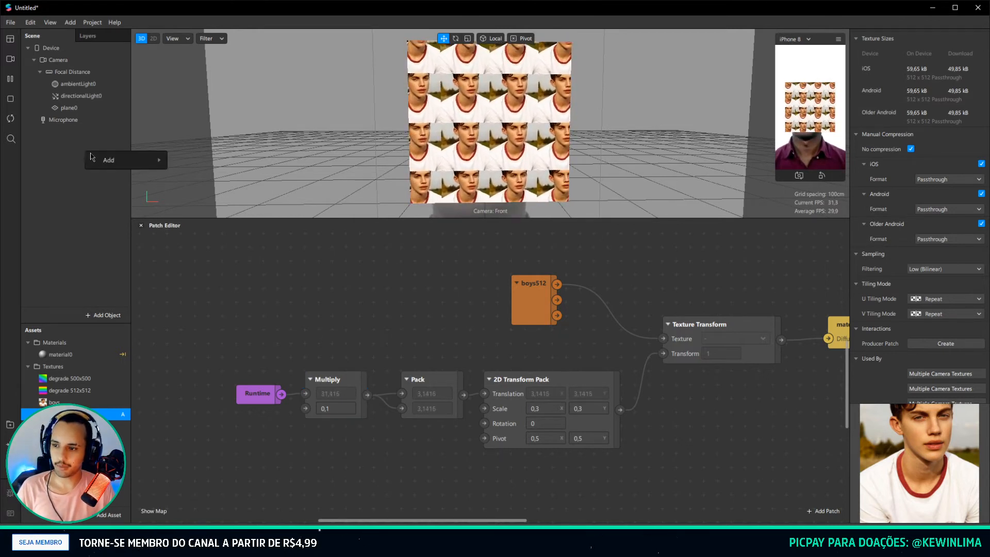
{"action": "mouse_move", "coordinate": [154, 161]}
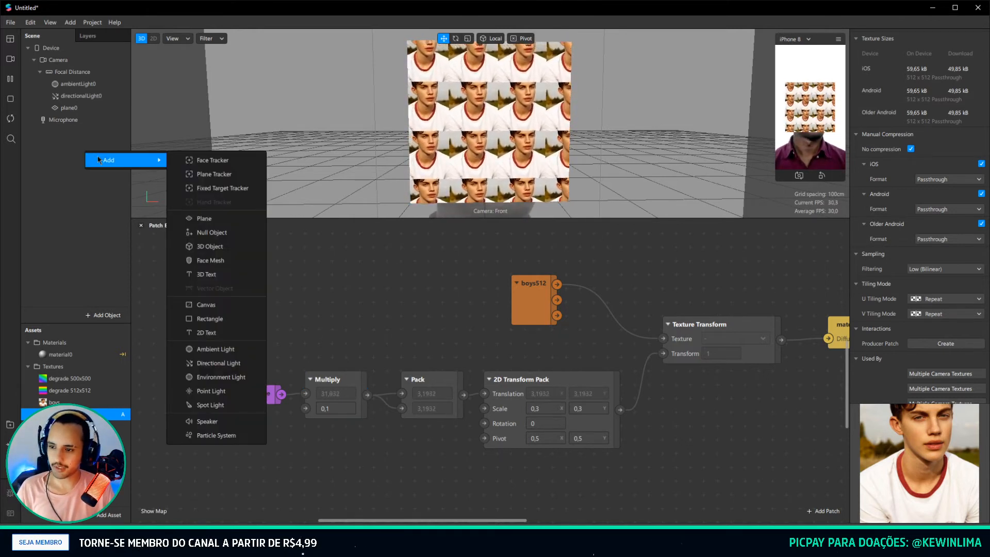
{"action": "left_click", "coordinate": [211, 320]}
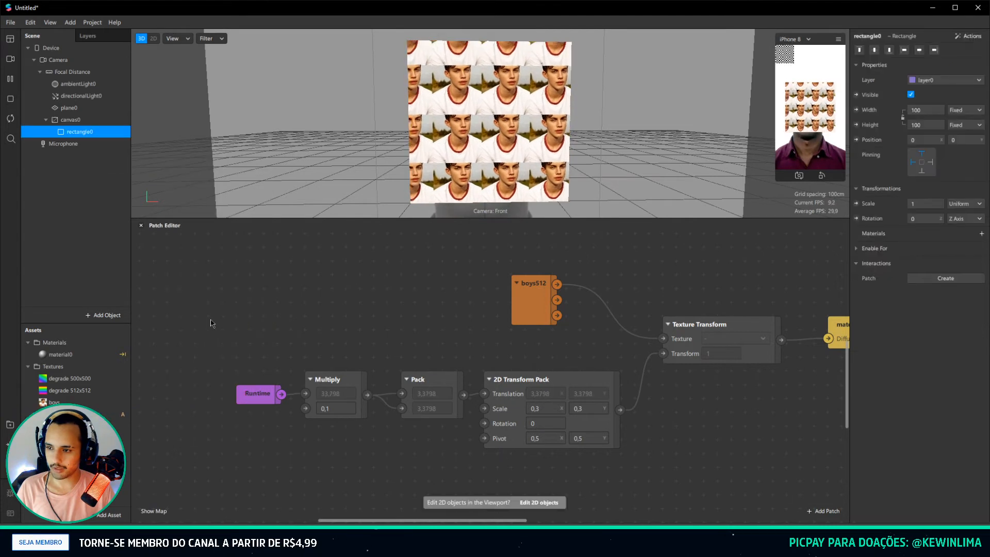
{"action": "left_click", "coordinate": [925, 124]}
{"action": "left_click", "coordinate": [925, 125]}
{"action": "left_click", "coordinate": [924, 140]}
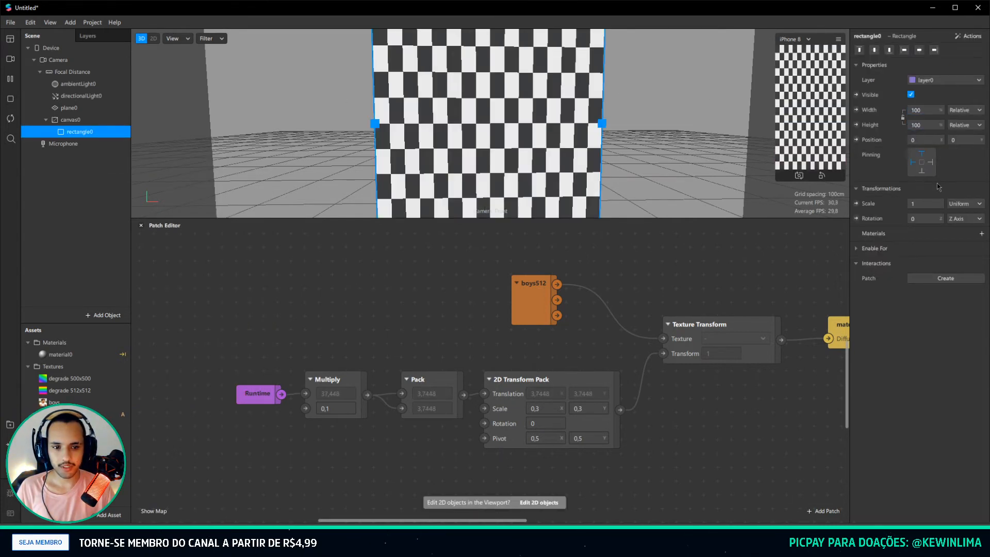
Assign material0 to the rectangle and check the tiled pattern across it.
{"action": "left_click", "coordinate": [978, 233]}
{"action": "left_click", "coordinate": [941, 246]}
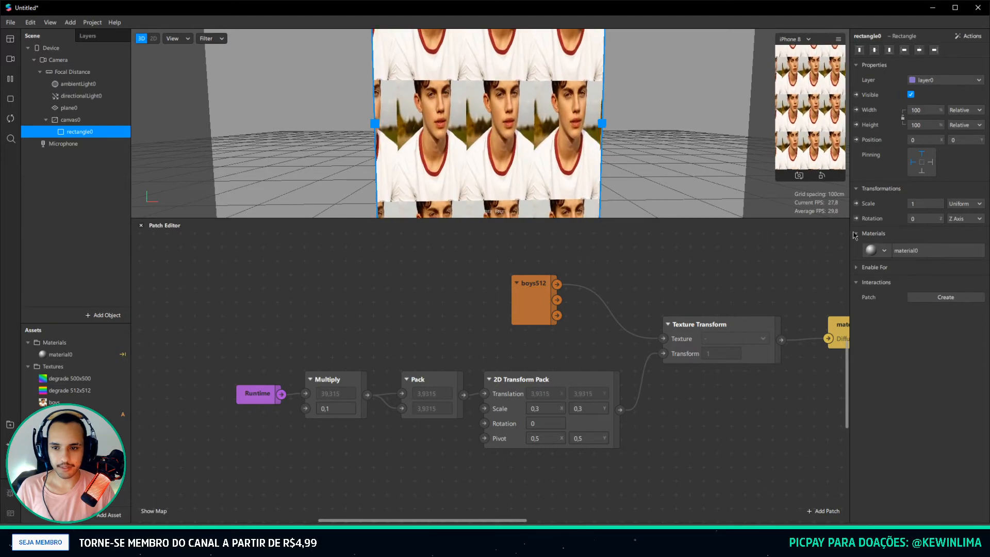
{"action": "scroll", "coordinate": [584, 132], "scroll_direction": "down", "scroll_amount": 3}
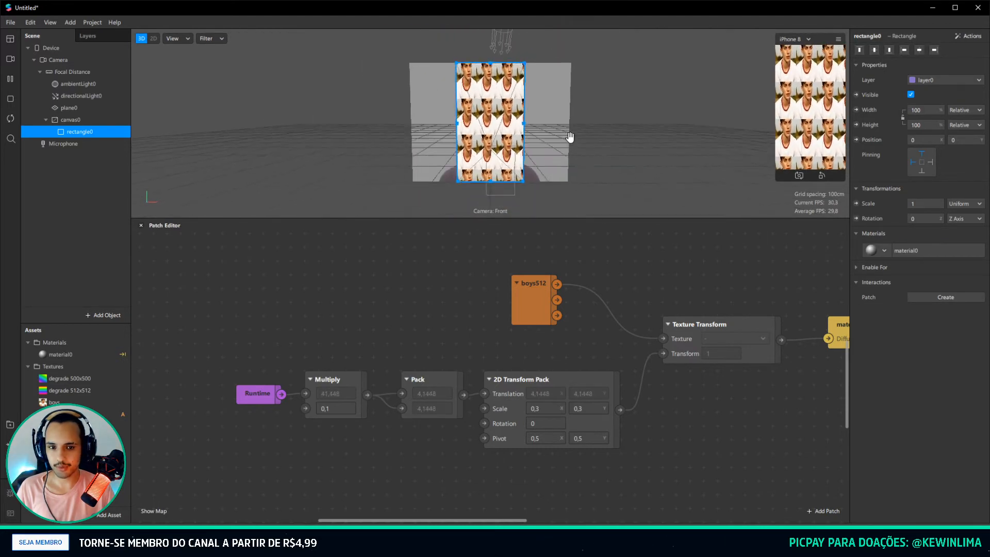
{"action": "scroll", "coordinate": [548, 131], "scroll_direction": "up", "scroll_amount": 3}
{"action": "left_click", "coordinate": [648, 123]}
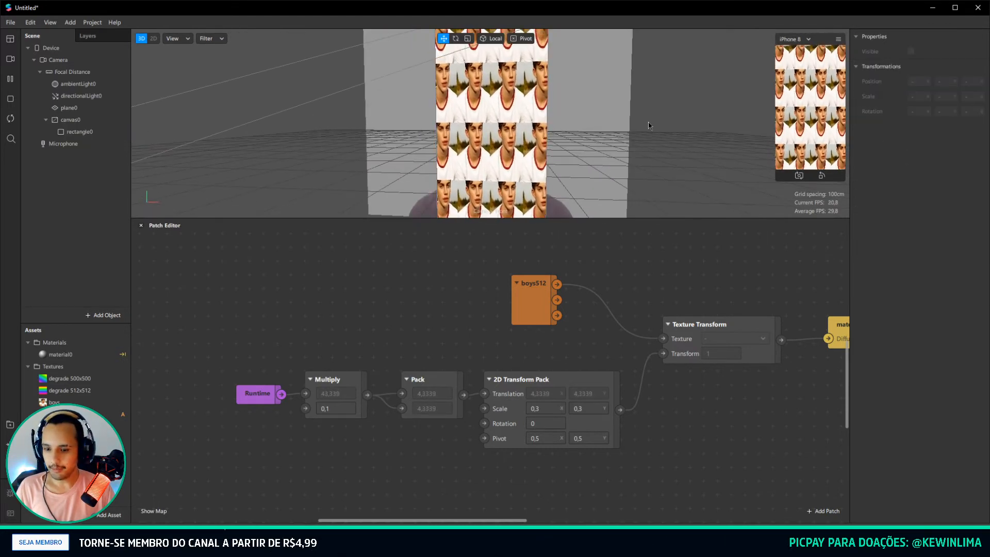
Switch to the browser and examine the "seamless space" image results, highlighting the word "seamless" and viewing the enlarged star texture.
{"action": "key", "text": "alt+Tab"}
{"action": "key", "text": "alt+Tab"}
{"action": "key", "text": "alt+Tab"}
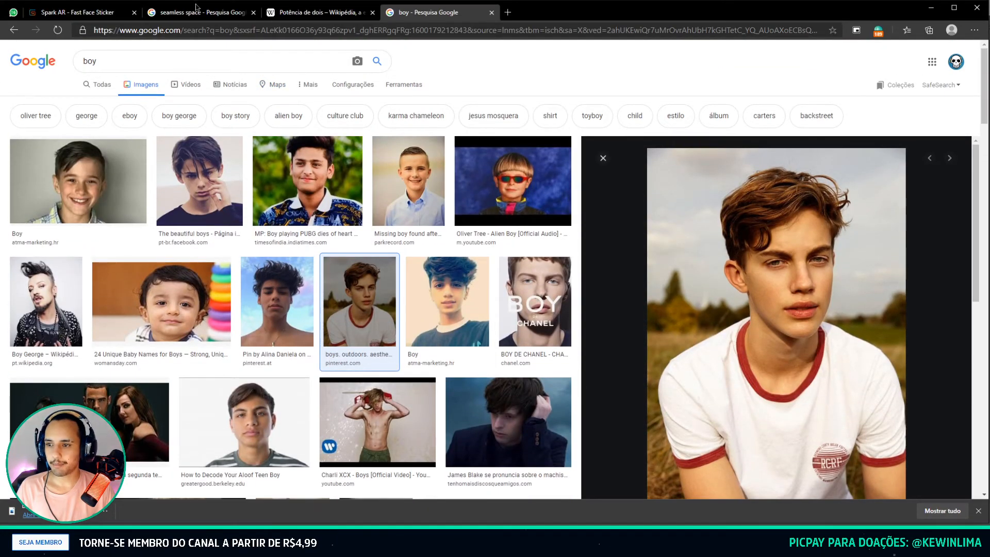
{"action": "left_click", "coordinate": [179, 15]}
{"action": "scroll", "coordinate": [141, 103], "scroll_direction": "up", "scroll_amount": 2}
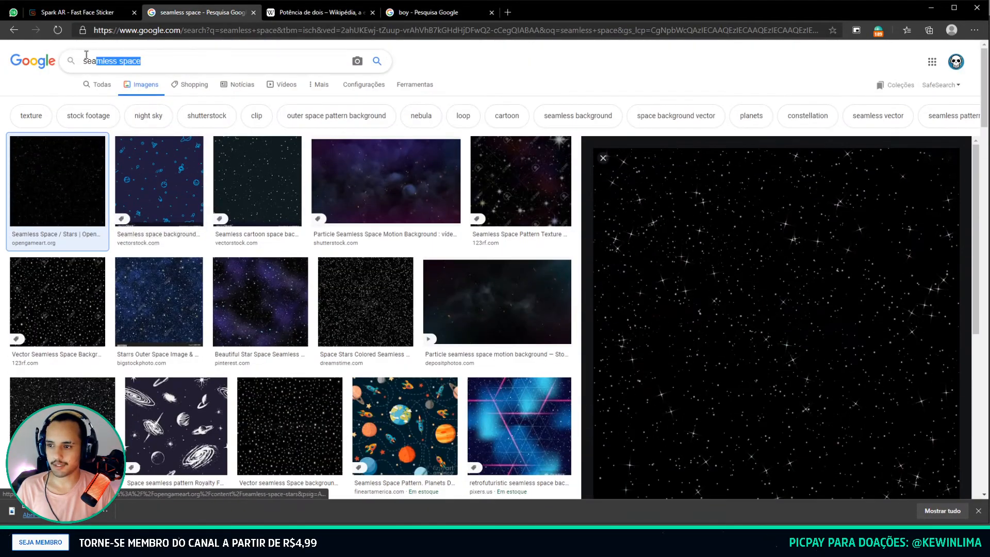
{"action": "left_click_drag", "start_coordinate": [86, 55], "coordinate": [82, 61]}
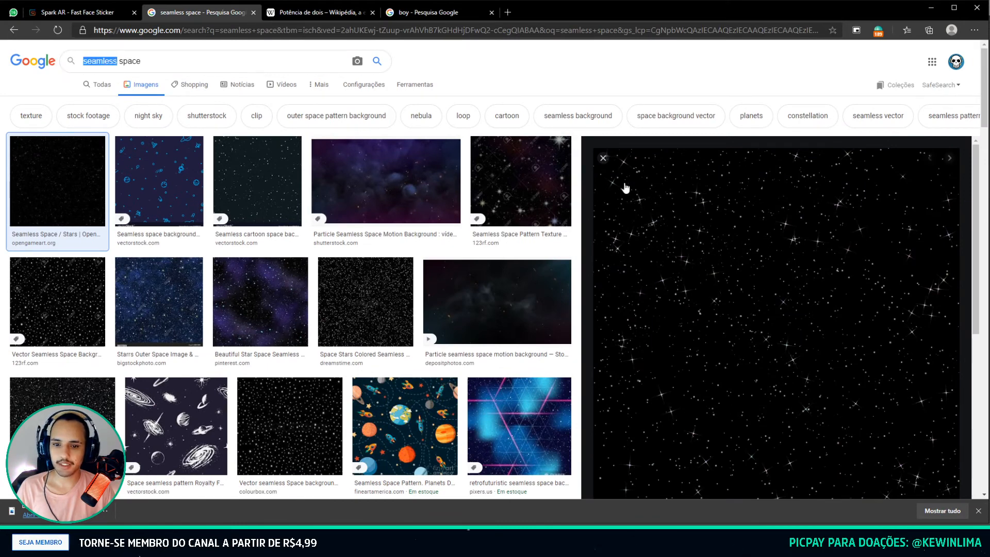
{"action": "scroll", "coordinate": [851, 428], "scroll_direction": "down", "scroll_amount": 1}
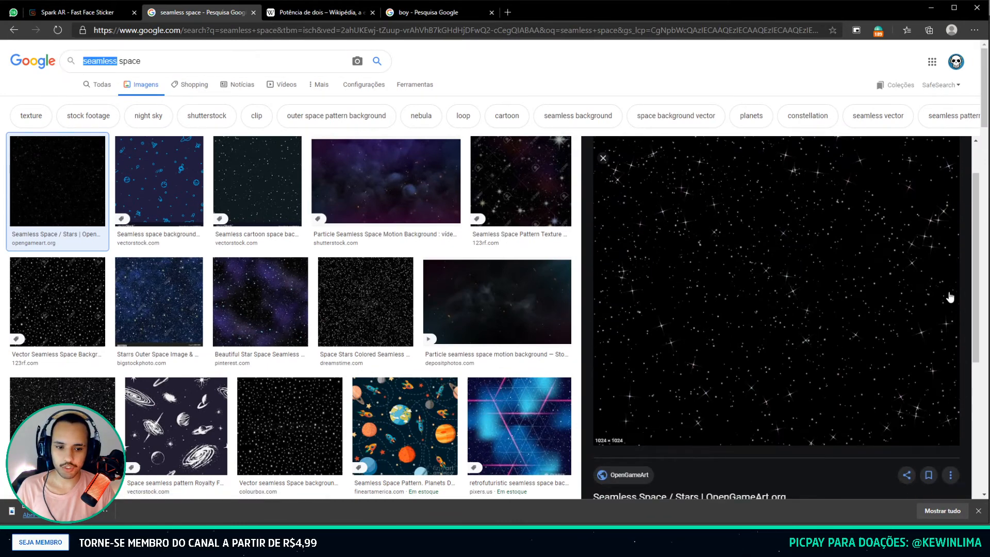
Copy the enlarged OpenGameArt star texture and paste it into the boys.jpg document in Photoshop.
{"action": "scroll", "coordinate": [950, 297], "scroll_direction": "up", "scroll_amount": 1}
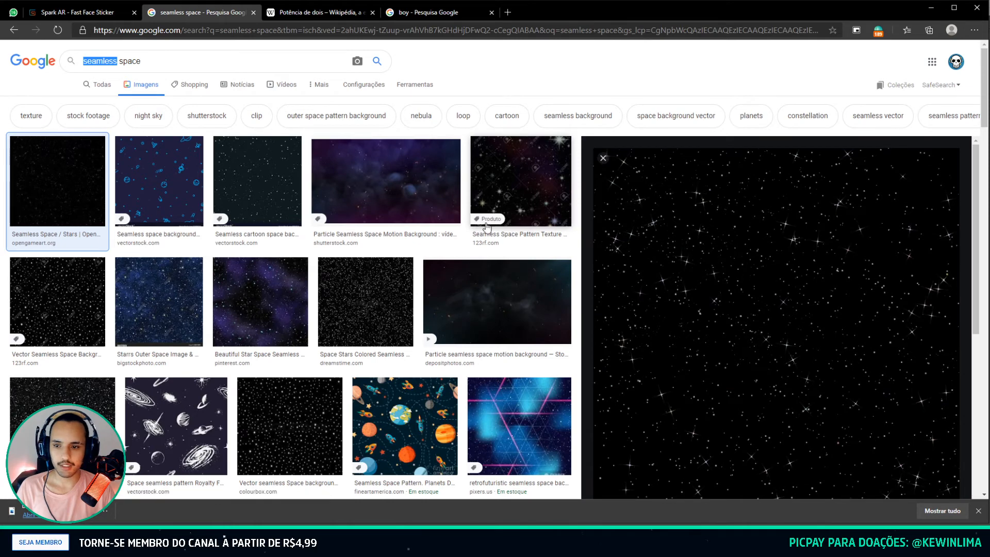
{"action": "scroll", "coordinate": [727, 278], "scroll_direction": "down", "scroll_amount": 1}
{"action": "right_click", "coordinate": [722, 244]}
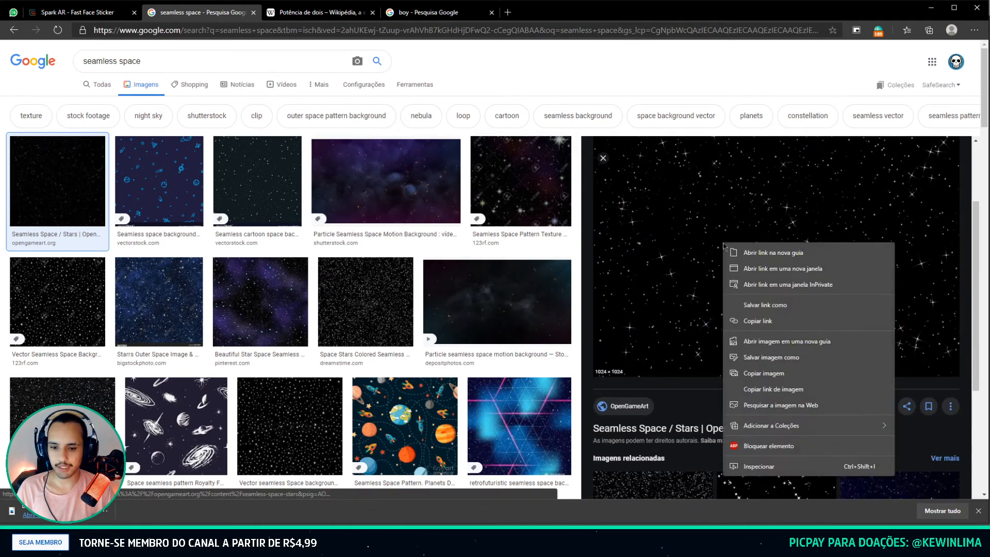
{"action": "left_click", "coordinate": [754, 373]}
{"action": "scroll", "coordinate": [740, 311], "scroll_direction": "up", "scroll_amount": 1}
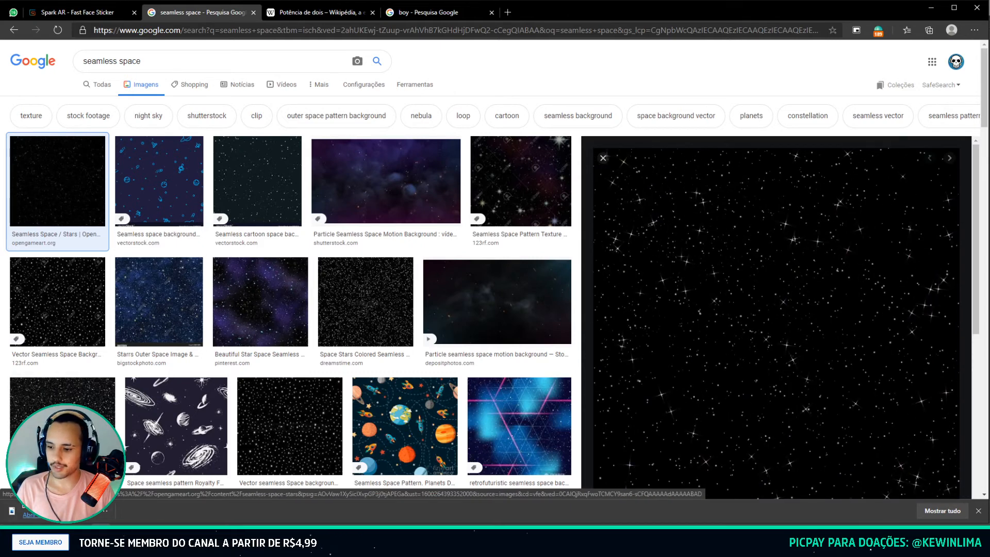
{"action": "left_click", "coordinate": [155, 546]}
{"action": "key", "text": "ctrl+v"}
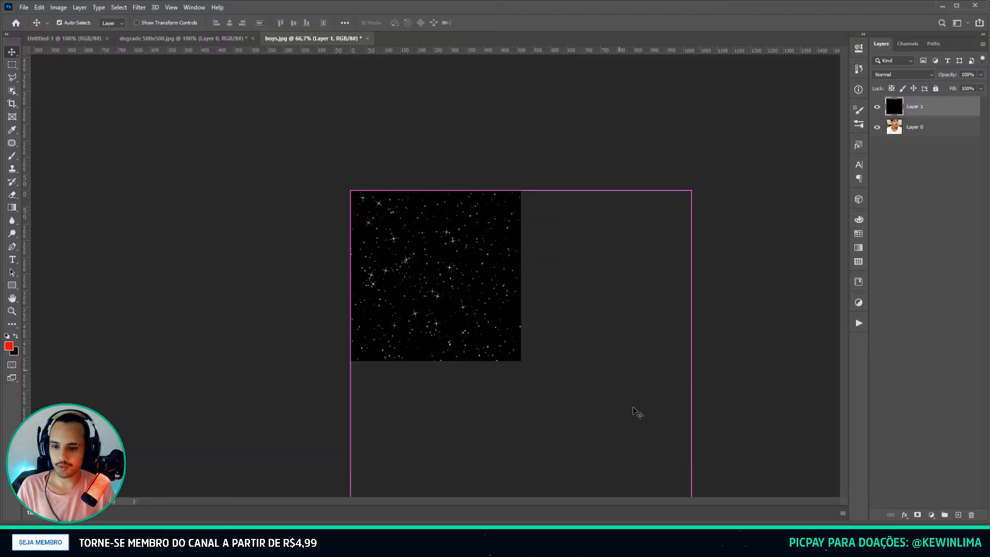
Scale the pasted star layer to 50% so it fits the canvas and apply the transform.
{"action": "key", "text": "ctrl+t"}
{"action": "left_click_drag", "start_coordinate": [692, 360], "coordinate": [491, 253]}
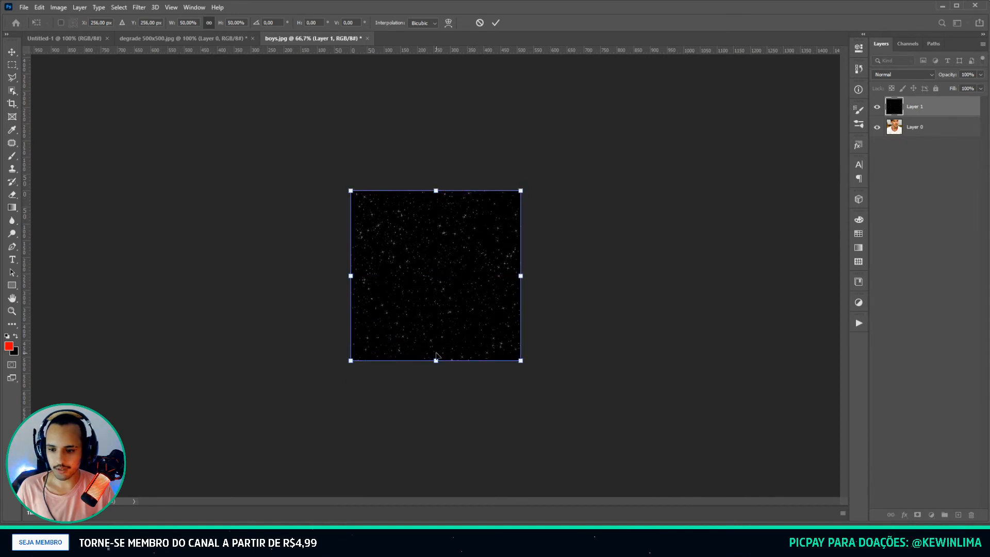
{"action": "key", "text": "Return"}
{"action": "scroll", "coordinate": [440, 348], "scroll_direction": "up", "scroll_amount": 3, "text": "alt"}
Save a JPEG copy named stars in the pattern folder, accepting the High quality options.
{"action": "key", "text": "ctrl+shift+s"}
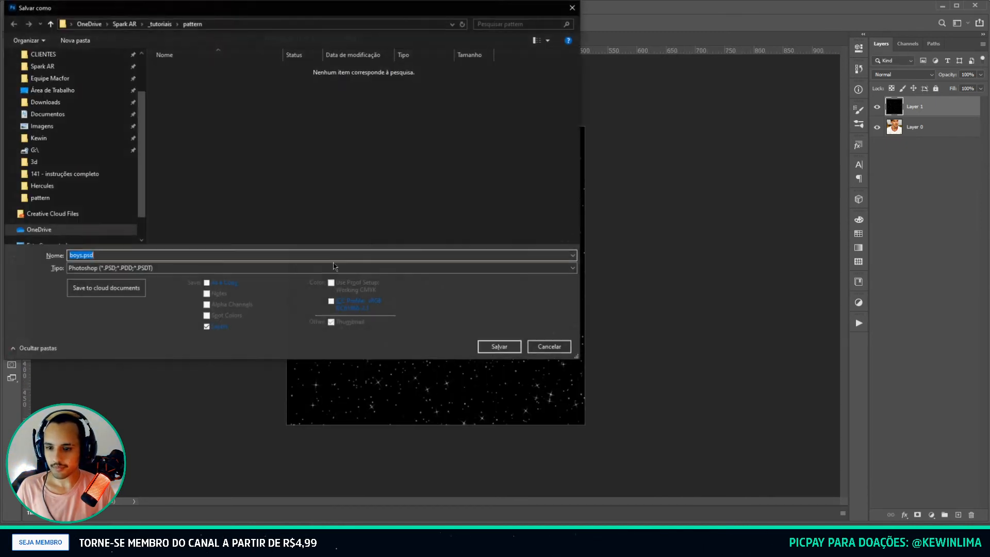
{"action": "left_click", "coordinate": [206, 268]}
{"action": "left_click", "coordinate": [94, 346]}
{"action": "double_click", "coordinate": [118, 255]}
{"action": "type", "text": "stars"}
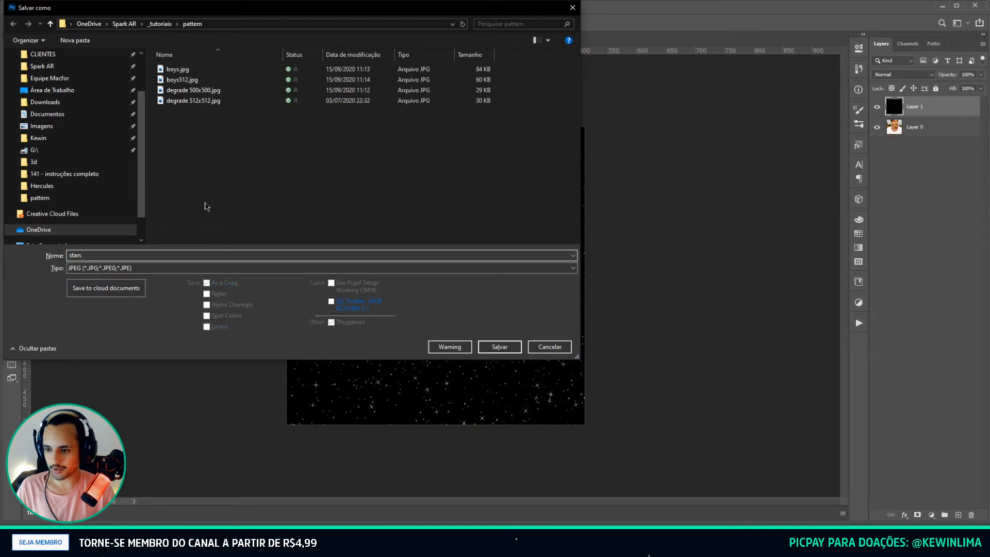
{"action": "left_click", "coordinate": [257, 27]}
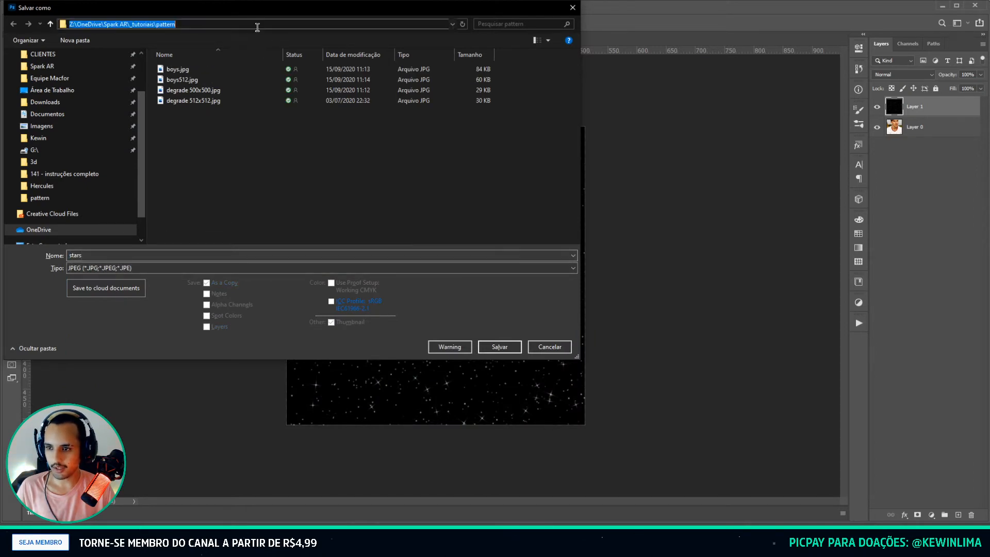
{"action": "left_click", "coordinate": [498, 347]}
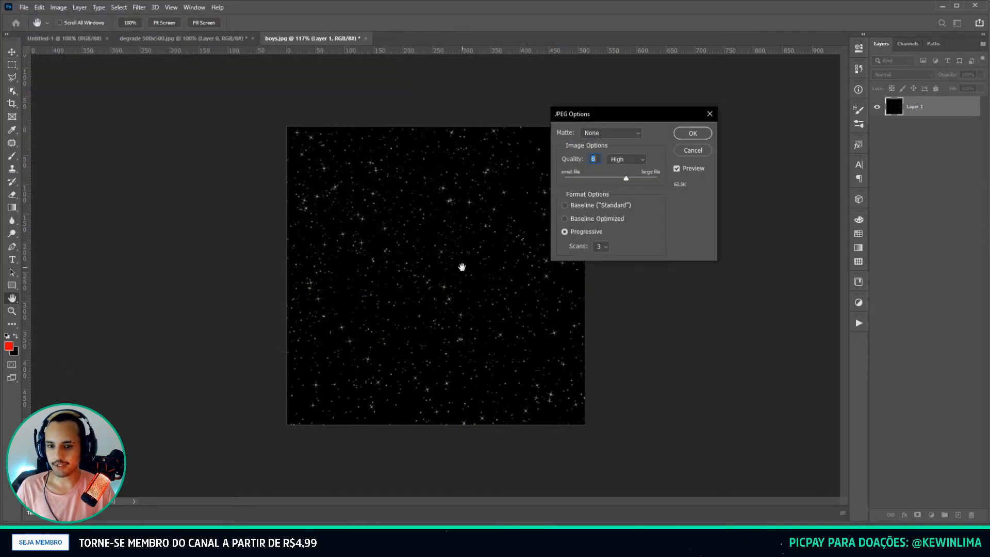
{"action": "key", "text": "Return"}
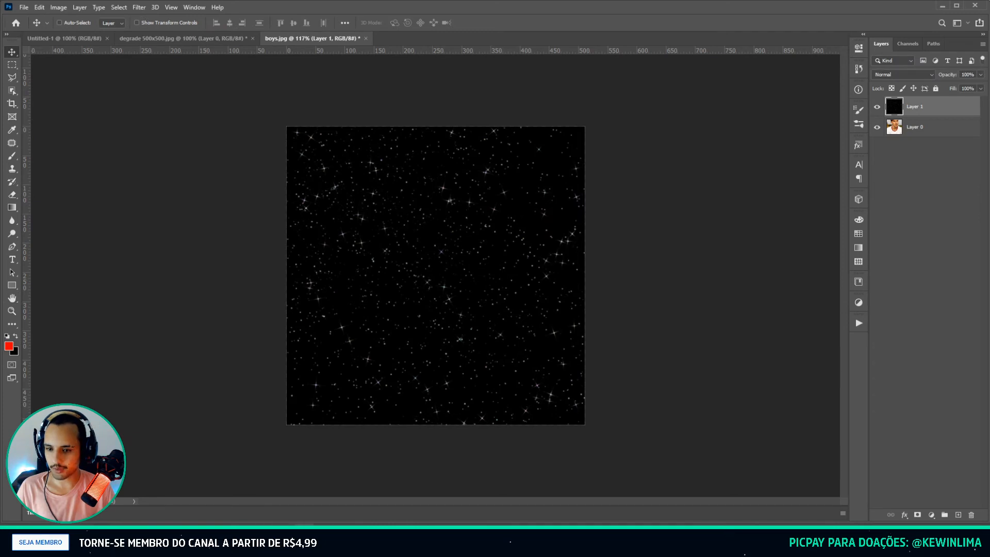
Add a new layer above the stars and paint black along the canvas edges with the Brush tool.
{"action": "key", "text": "alt+Tab"}
{"action": "key", "text": "alt+Tab"}
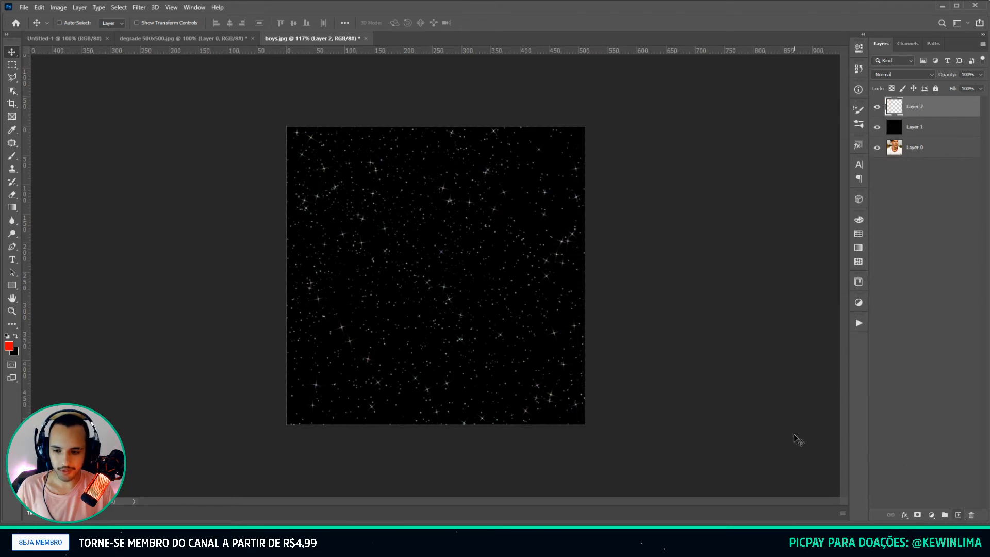
{"action": "key", "text": "b"}
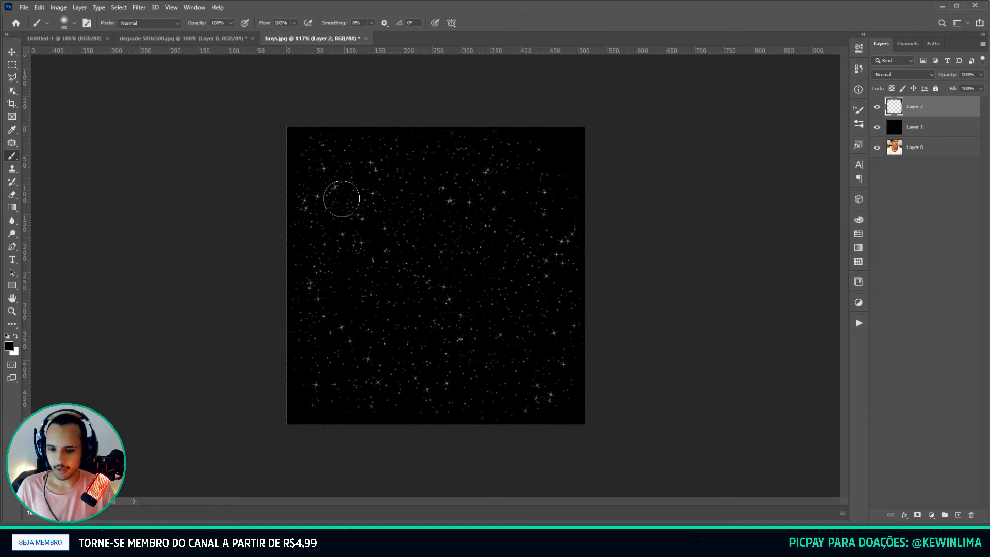
{"action": "key", "text": "v"}
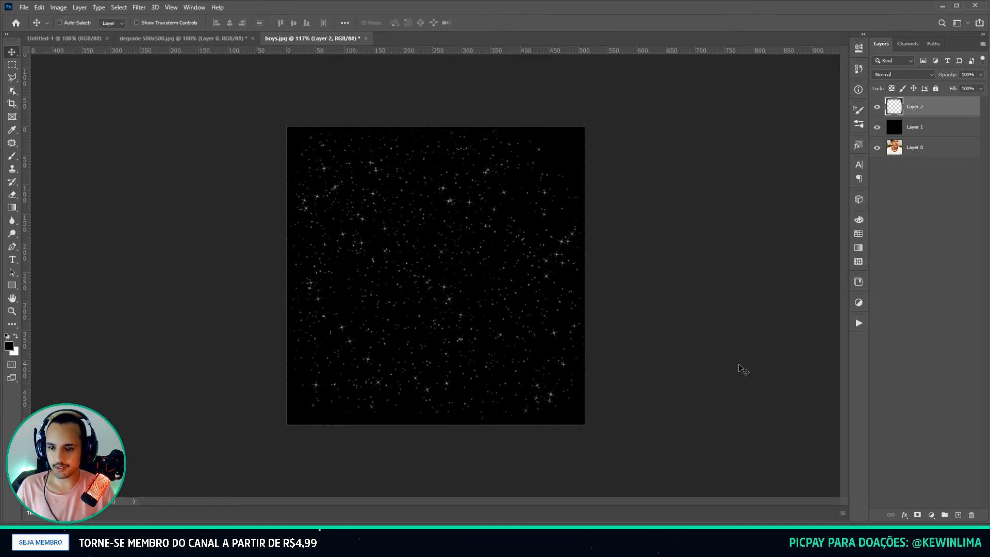
Save the edge-painted version as a JPEG, overwriting stars.jpg in the pattern folder.
{"action": "key", "text": "ctrl+shift+s"}
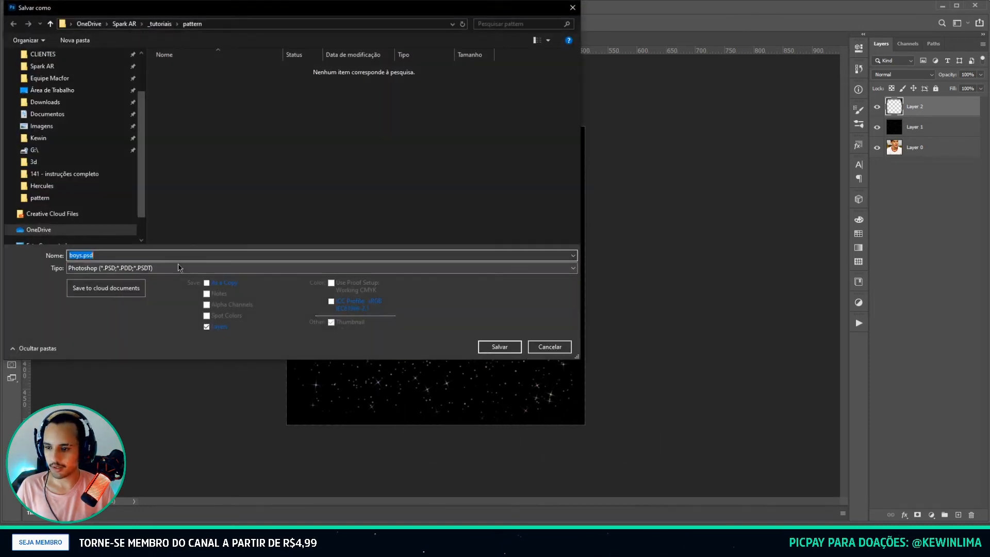
{"action": "left_click", "coordinate": [139, 268]}
{"action": "left_click", "coordinate": [140, 329]}
{"action": "double_click", "coordinate": [195, 111]}
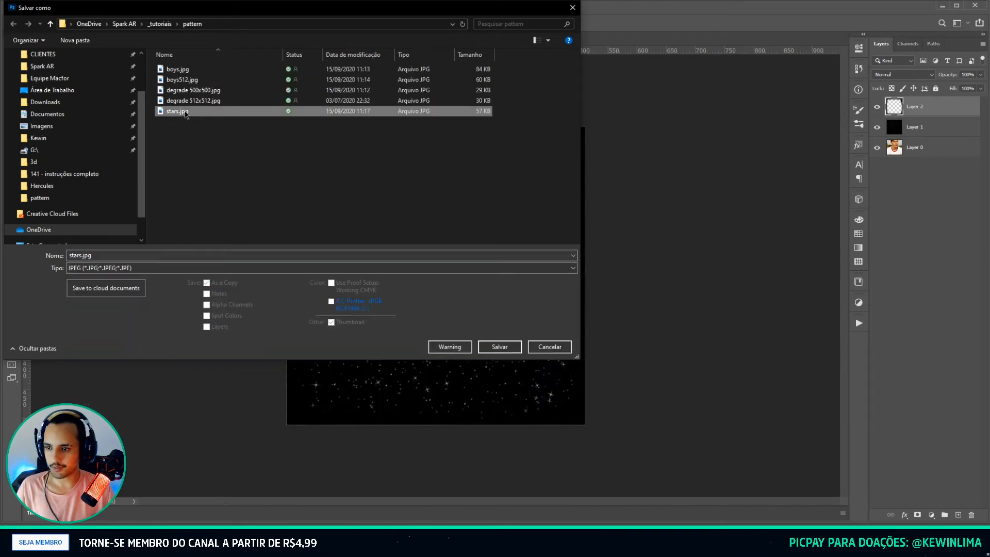
{"action": "left_click", "coordinate": [661, 266]}
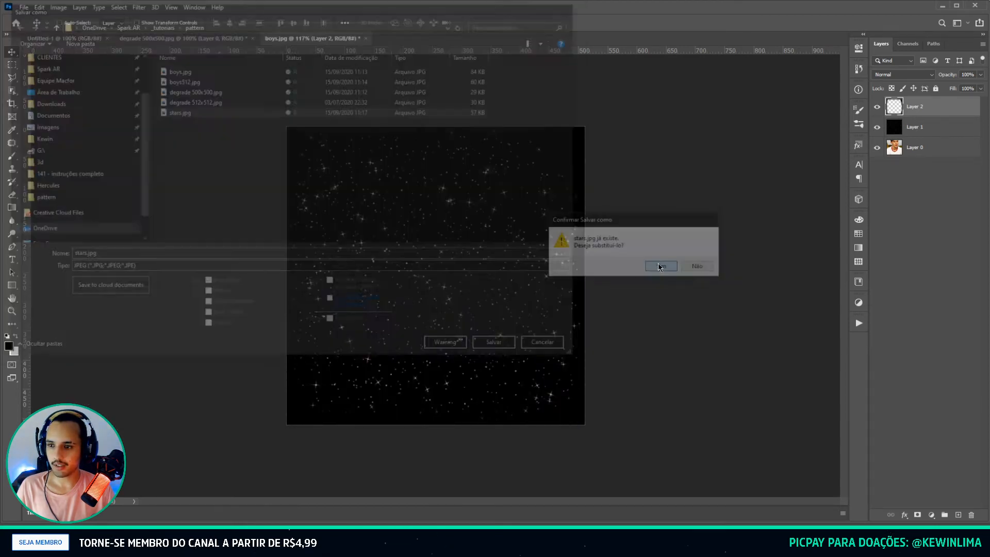
{"action": "key", "text": "Return"}
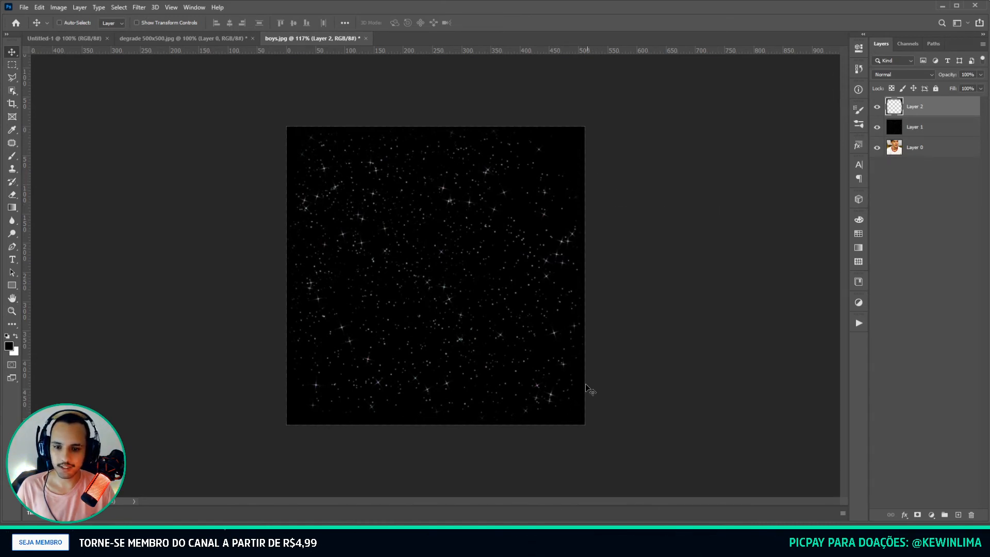
Switch to Spark AR Studio and import stars.jpg as a texture from the pattern folder.
{"action": "key", "text": "alt+Tab"}
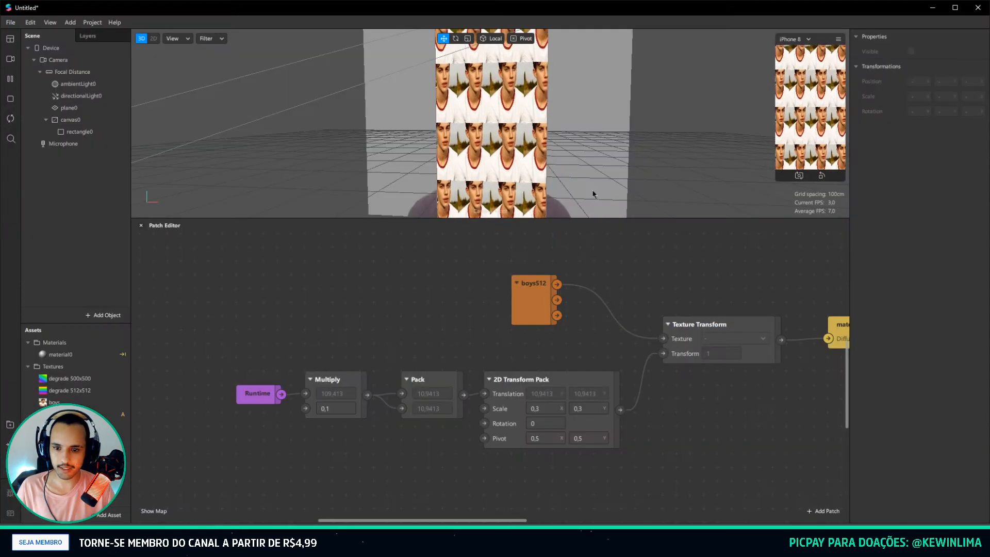
{"action": "left_click", "coordinate": [108, 515]}
{"action": "left_click", "coordinate": [164, 363]}
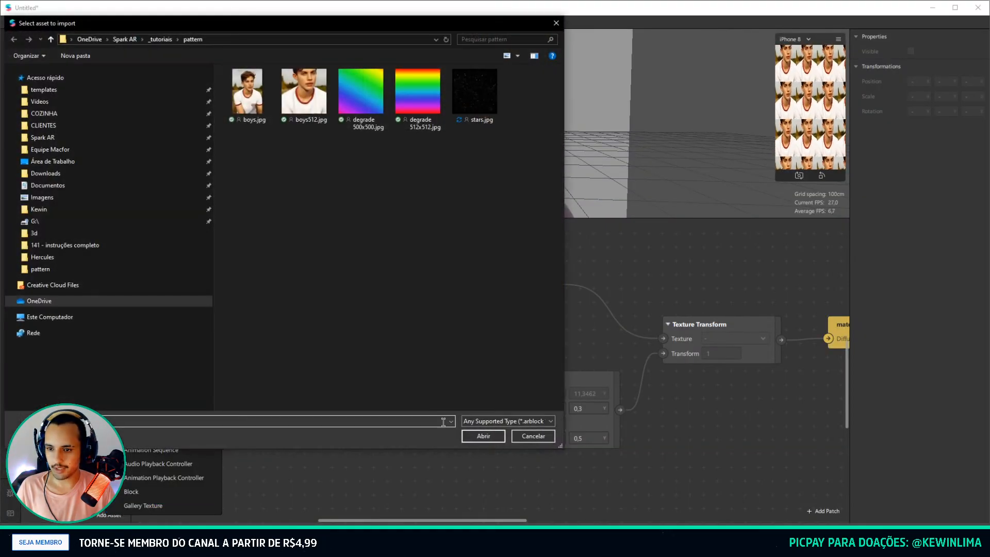
{"action": "double_click", "coordinate": [472, 88]}
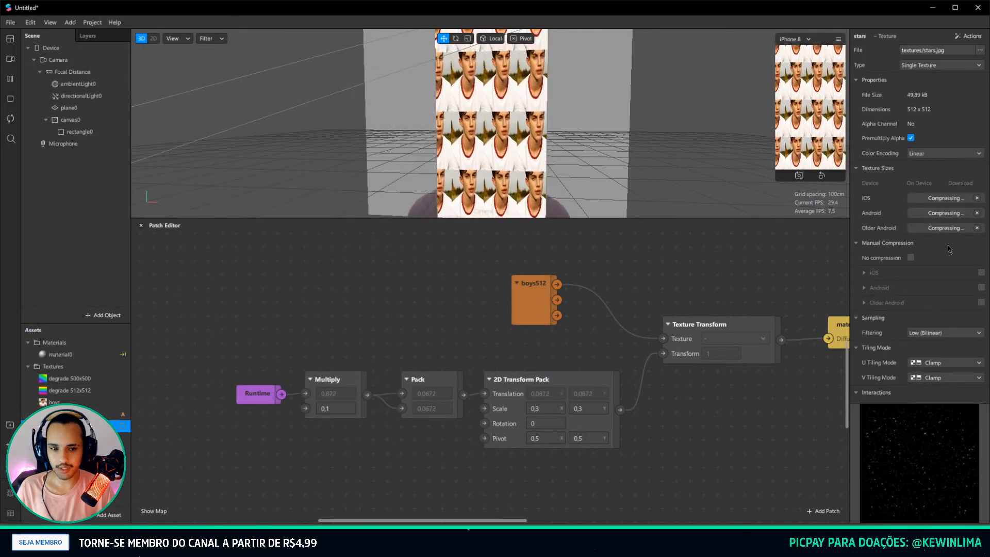
Connect the stars texture to the Texture Transform patch's Texture input and delete the boys512 patch.
{"action": "left_click_drag", "start_coordinate": [118, 426], "coordinate": [670, 339]}
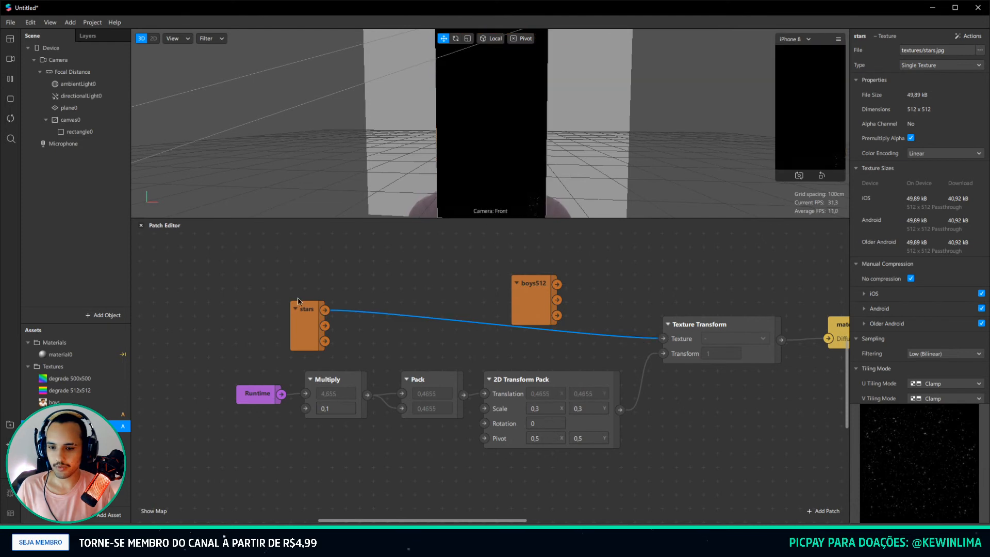
{"action": "left_click_drag", "start_coordinate": [536, 310], "coordinate": [472, 271]}
{"action": "key", "text": "Delete"}
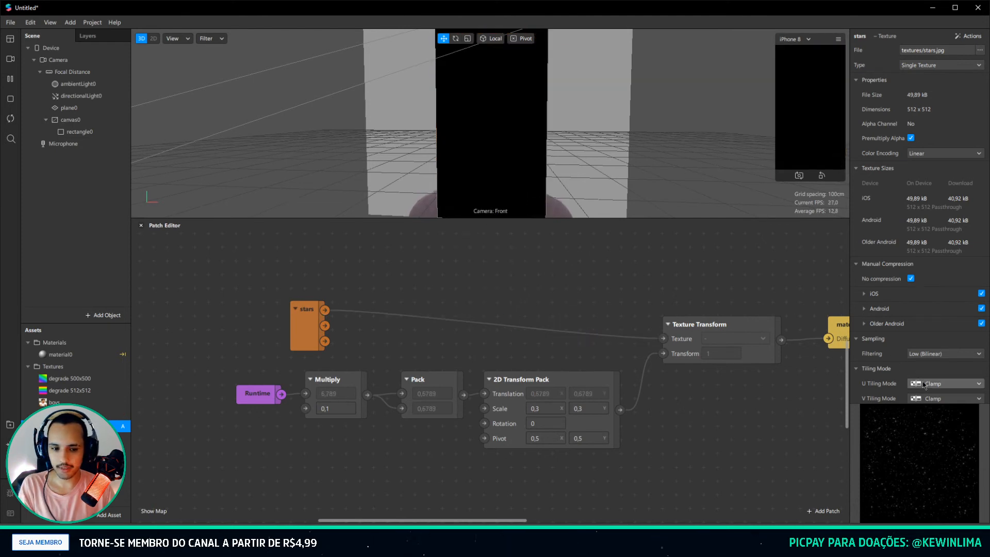
Set the stars texture's U and V tiling modes to Repeat and enlarge the viewport to inspect the pattern's seams.
{"action": "left_click", "coordinate": [935, 386]}
{"action": "left_click", "coordinate": [931, 393]}
{"action": "left_click", "coordinate": [936, 398]}
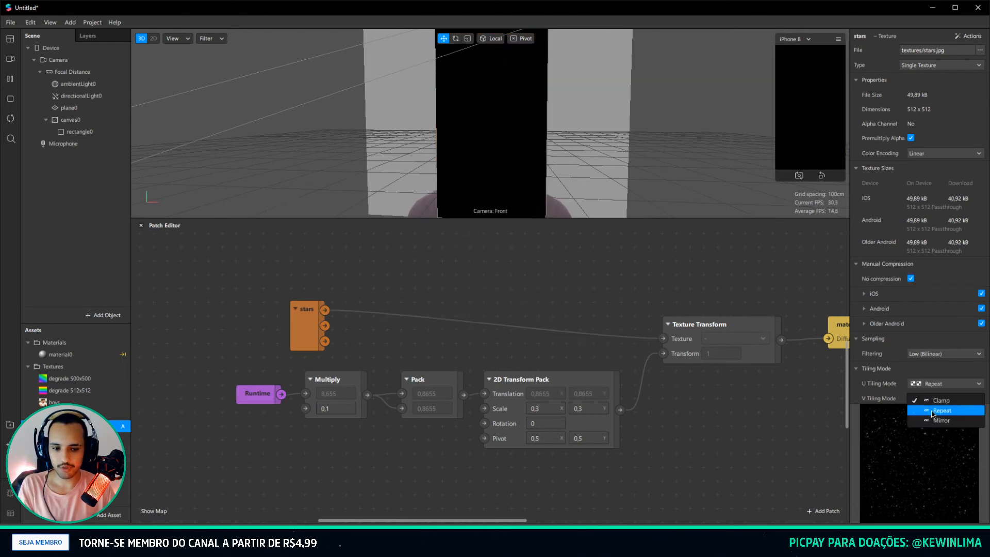
{"action": "left_click", "coordinate": [933, 409]}
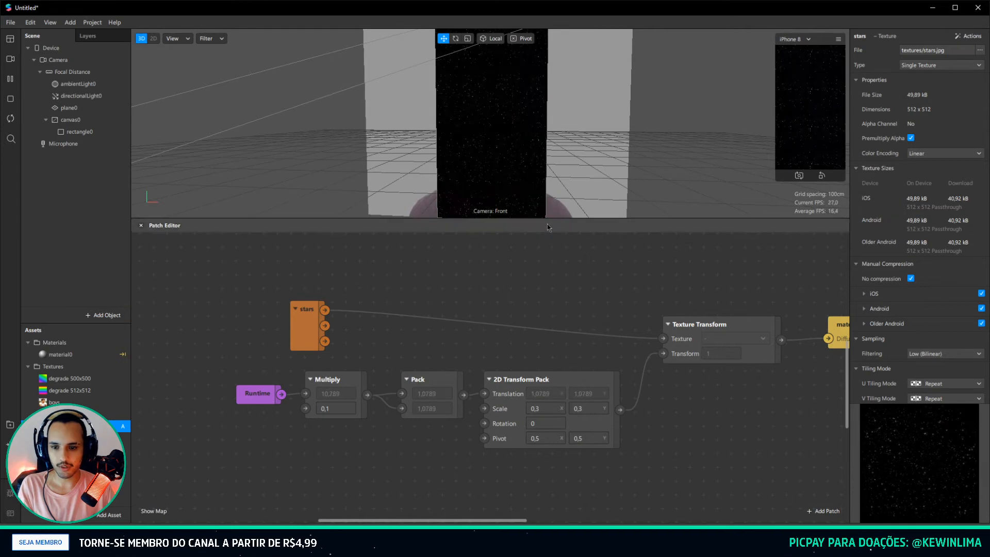
{"action": "left_click_drag", "start_coordinate": [526, 220], "coordinate": [510, 420]}
{"action": "scroll", "coordinate": [516, 170], "scroll_direction": "up", "scroll_amount": 3}
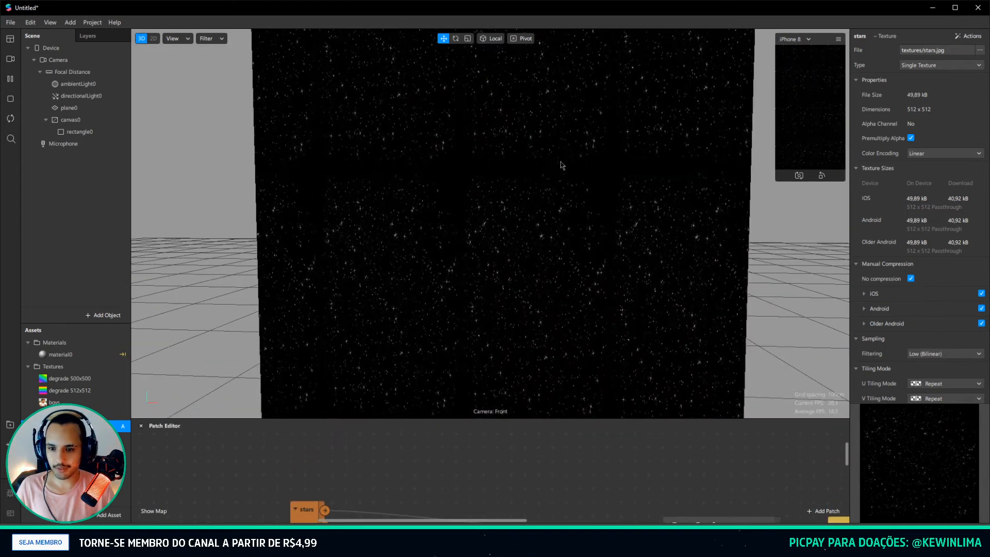
Switch to Photoshop, hide the black-edged Layer 2, and save as JPEG over stars.jpg.
{"action": "key", "text": "alt+Tab"}
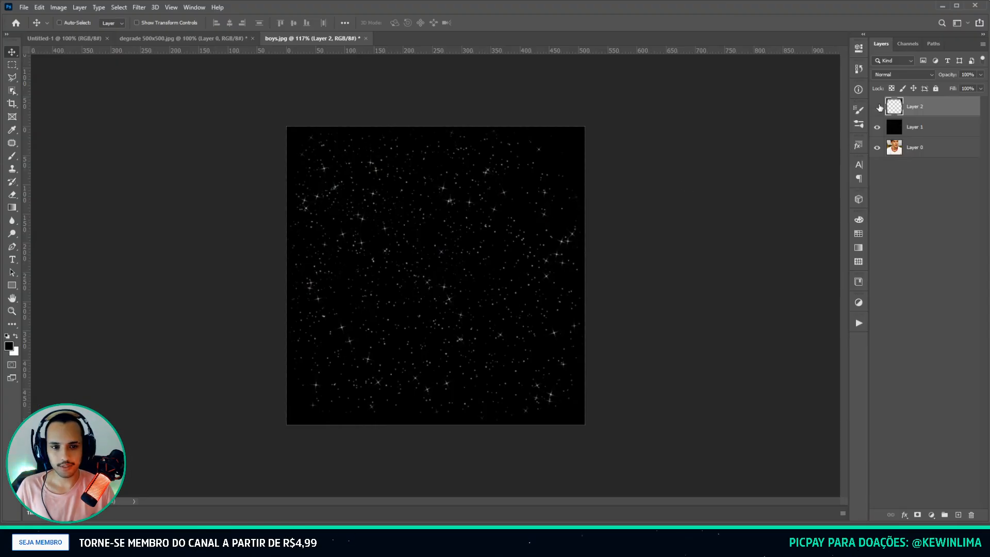
{"action": "key", "text": "ctrl+shift+s"}
{"action": "left_click", "coordinate": [103, 268]}
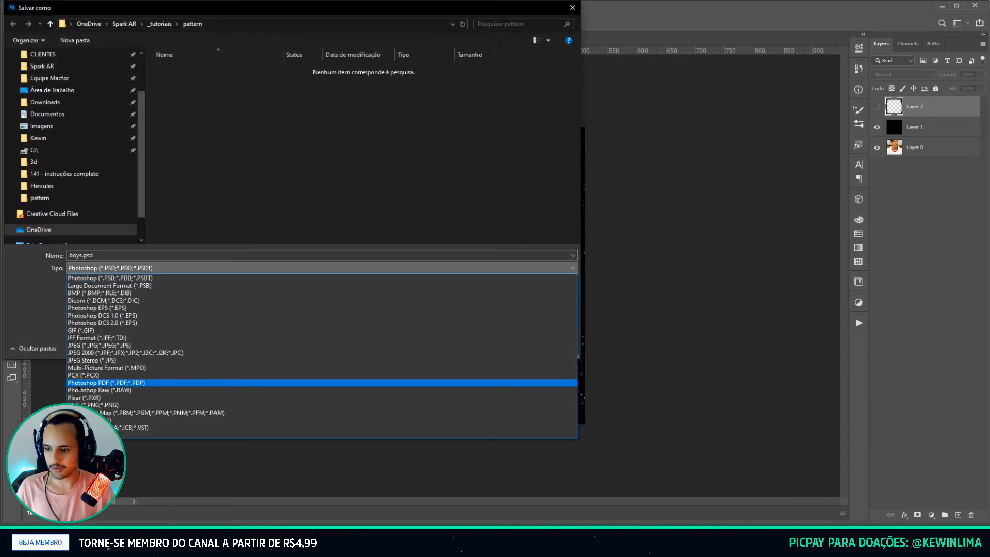
{"action": "left_click", "coordinate": [86, 347]}
{"action": "double_click", "coordinate": [177, 111]}
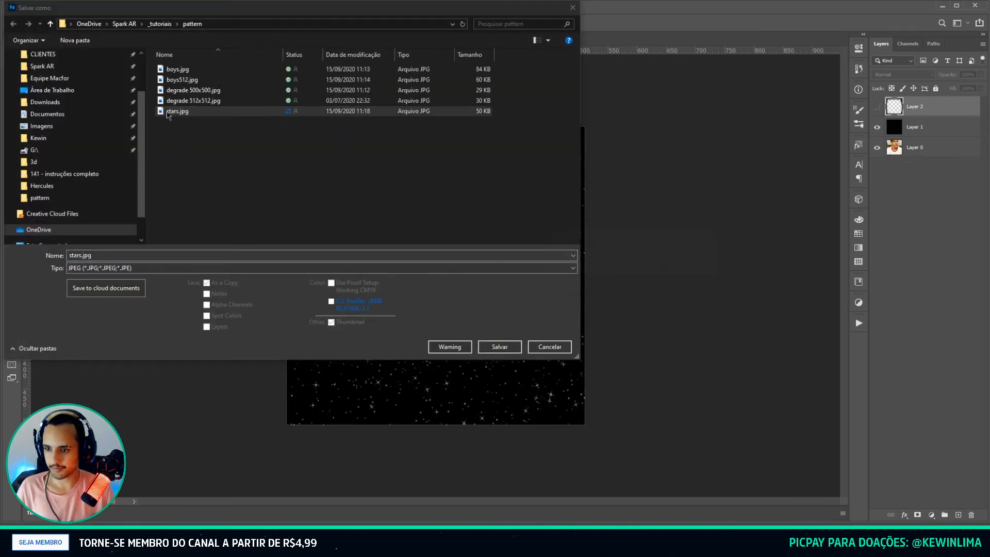
{"action": "left_click", "coordinate": [662, 267]}
{"action": "key", "text": "Return"}
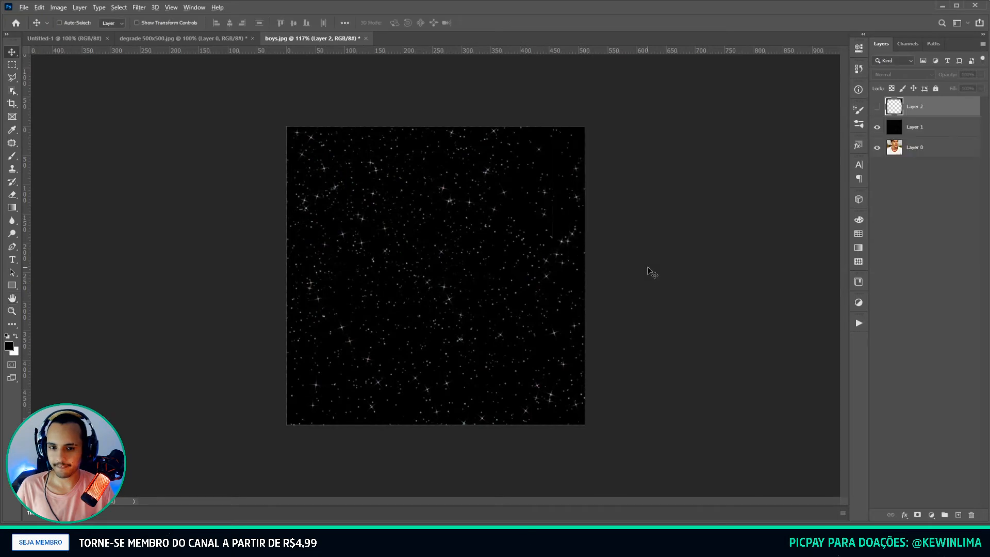
Return to Spark AR Studio and replace the stars texture's file with the updated stars.jpg.
{"action": "key", "text": "alt+Tab"}
{"action": "scroll", "coordinate": [589, 245], "scroll_direction": "down", "scroll_amount": 3}
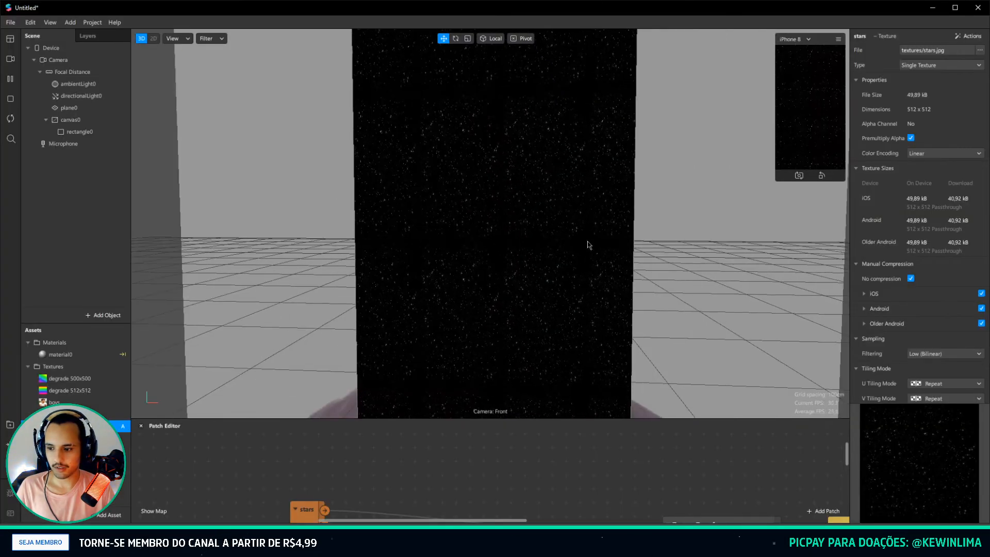
{"action": "key", "text": "alt+Tab"}
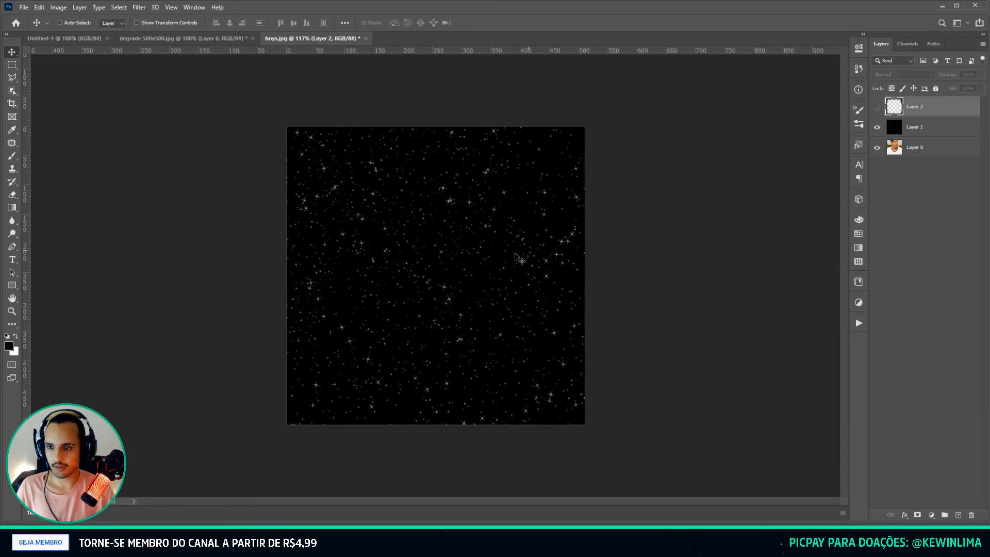
{"action": "key", "text": "alt+Tab"}
{"action": "left_click", "coordinate": [109, 514]}
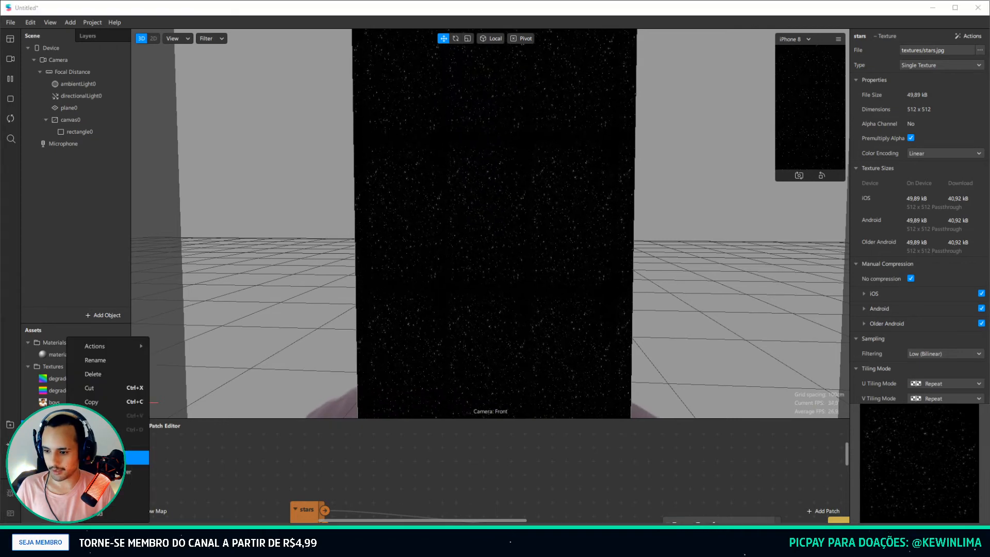
{"action": "left_click", "coordinate": [136, 458]}
{"action": "double_click", "coordinate": [470, 94]}
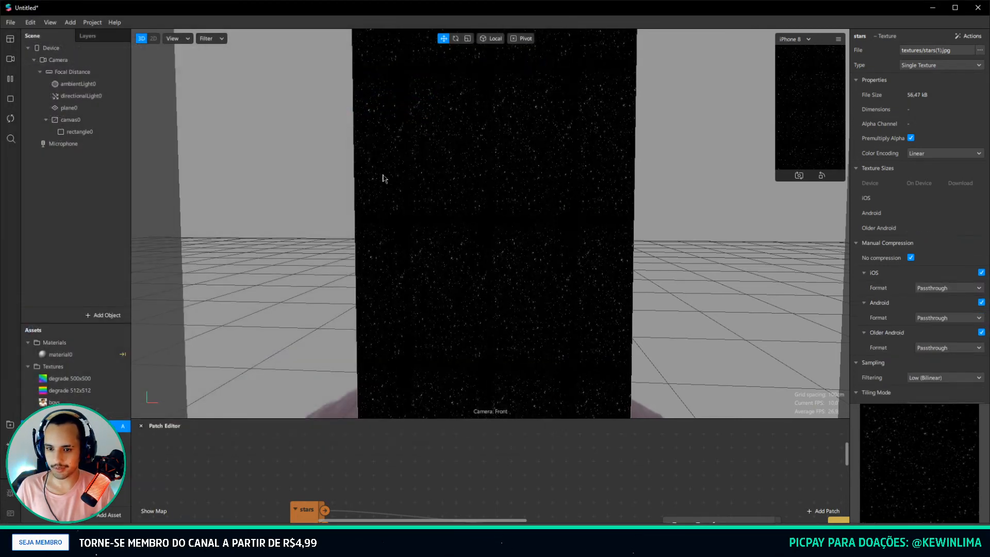
Inspect the moving star pattern up close, and set the Multiply patch's second value to 0,05.
{"action": "left_click_drag", "start_coordinate": [473, 214], "coordinate": [490, 275]}
{"action": "scroll", "coordinate": [492, 276], "scroll_direction": "up", "scroll_amount": 3}
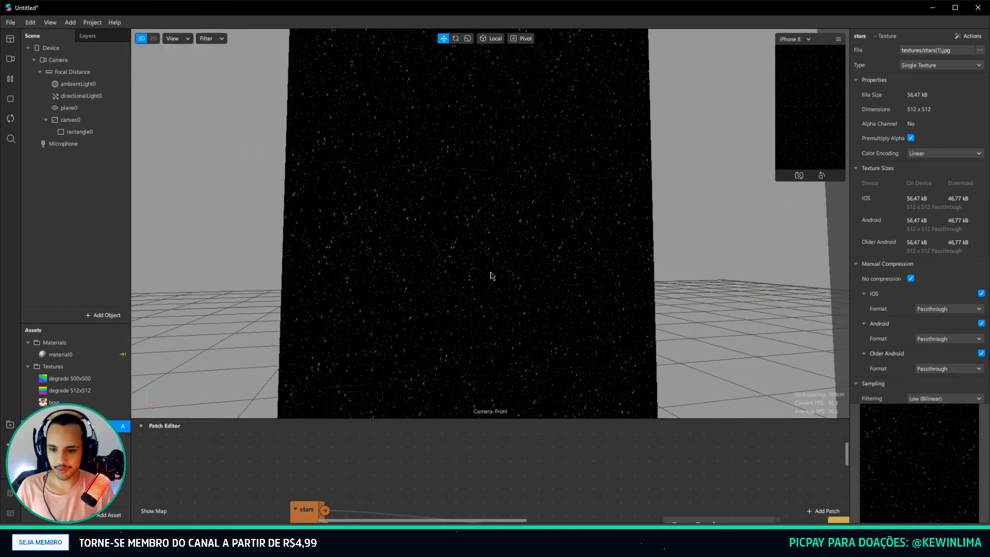
{"action": "right_click_drag", "start_coordinate": [493, 276], "coordinate": [467, 304]}
{"action": "left_click_drag", "start_coordinate": [391, 429], "coordinate": [388, 184]}
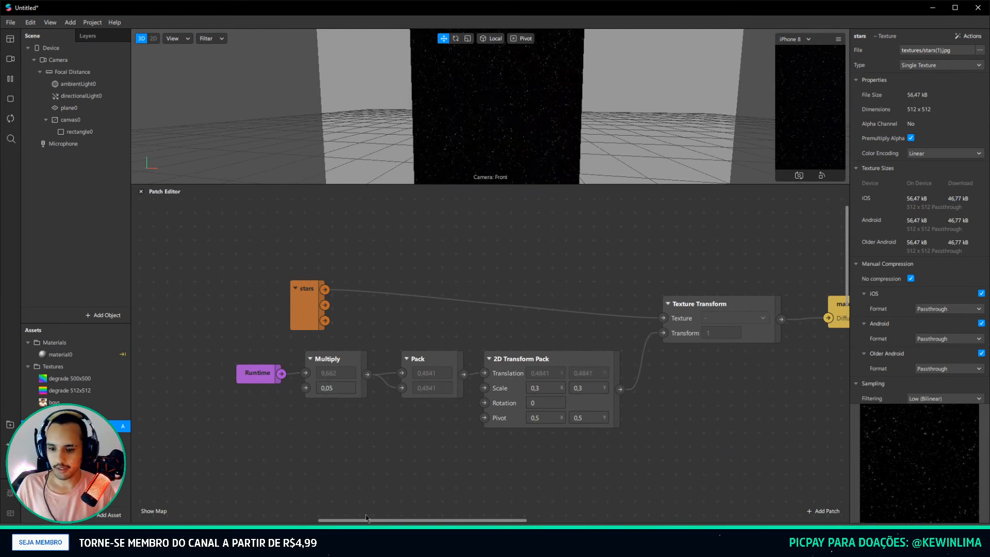
Enlarge the viewport and simulator preview and examine the moving star pattern's seams up close and from an angle.
{"action": "left_click_drag", "start_coordinate": [373, 523], "coordinate": [386, 523]}
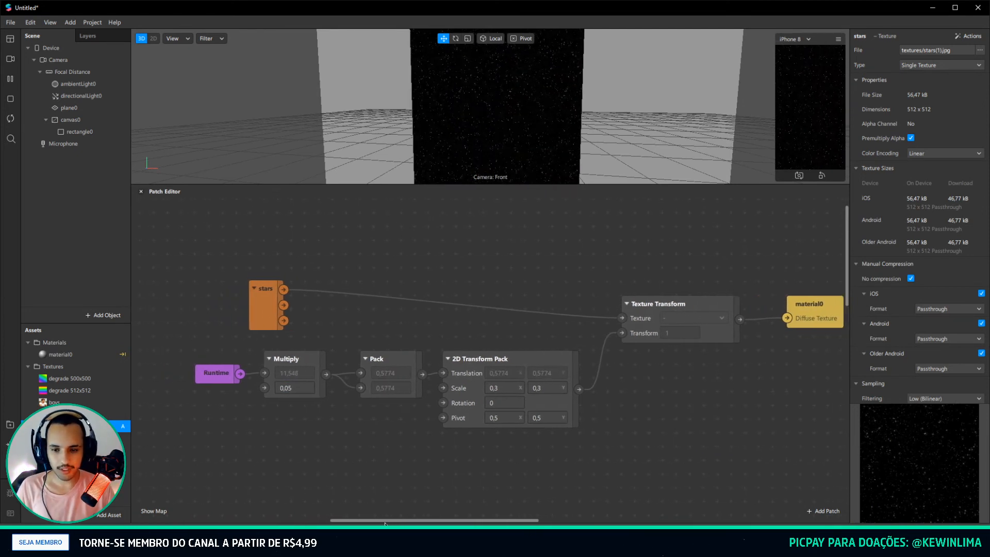
{"action": "left_click_drag", "start_coordinate": [513, 184], "coordinate": [498, 464]}
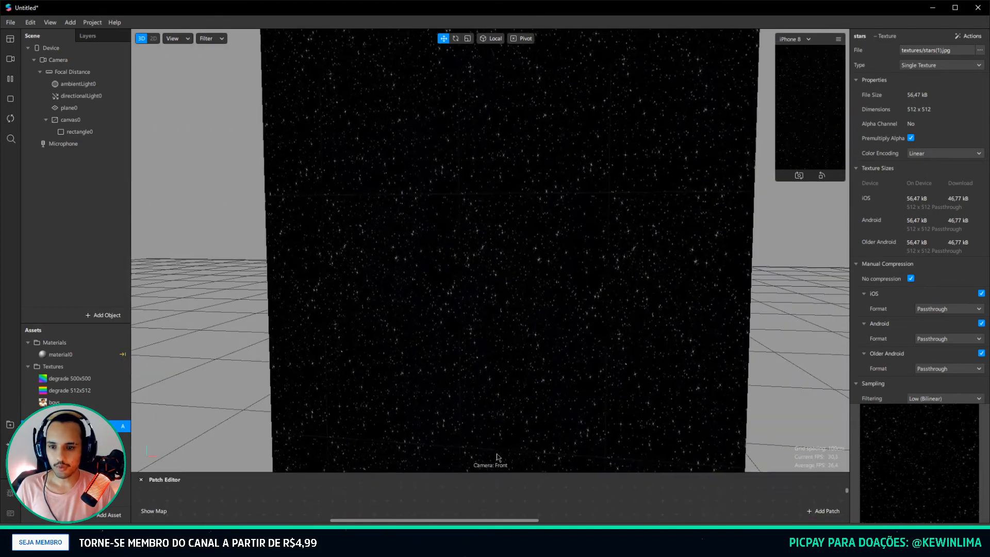
{"action": "scroll", "coordinate": [504, 309], "scroll_direction": "up", "scroll_amount": 10}
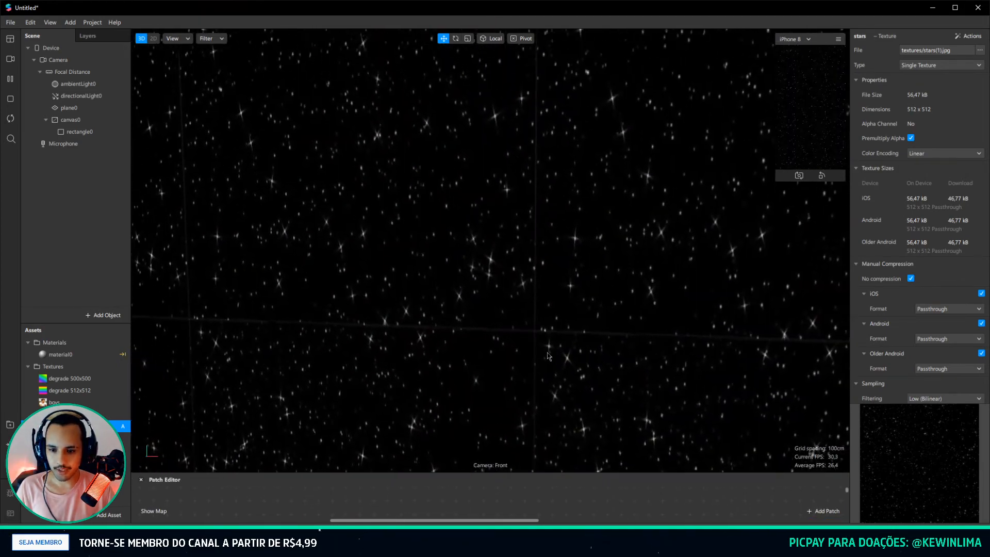
{"action": "scroll", "coordinate": [550, 330], "scroll_direction": "down", "scroll_amount": 5}
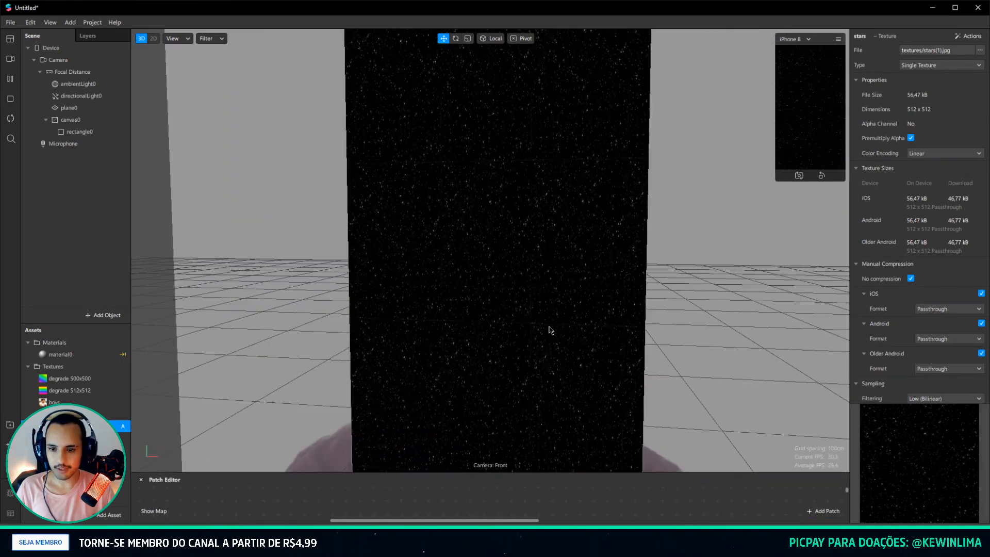
{"action": "scroll", "coordinate": [493, 272], "scroll_direction": "down", "scroll_amount": 3}
{"action": "middle_click_drag", "start_coordinate": [515, 316], "coordinate": [468, 296]}
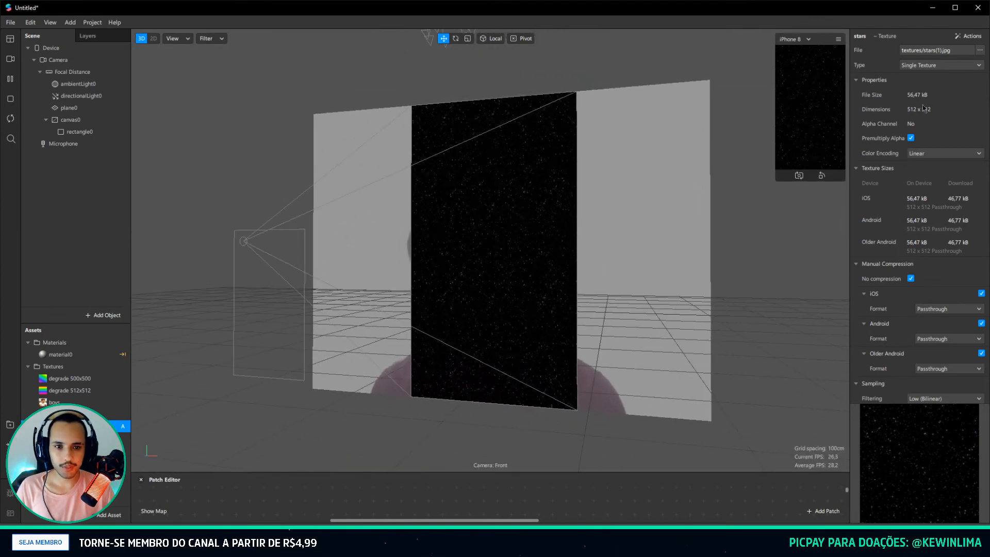
{"action": "scroll", "coordinate": [440, 240], "scroll_direction": "up", "scroll_amount": 4}
{"action": "middle_click_drag", "start_coordinate": [414, 262], "coordinate": [571, 289]}
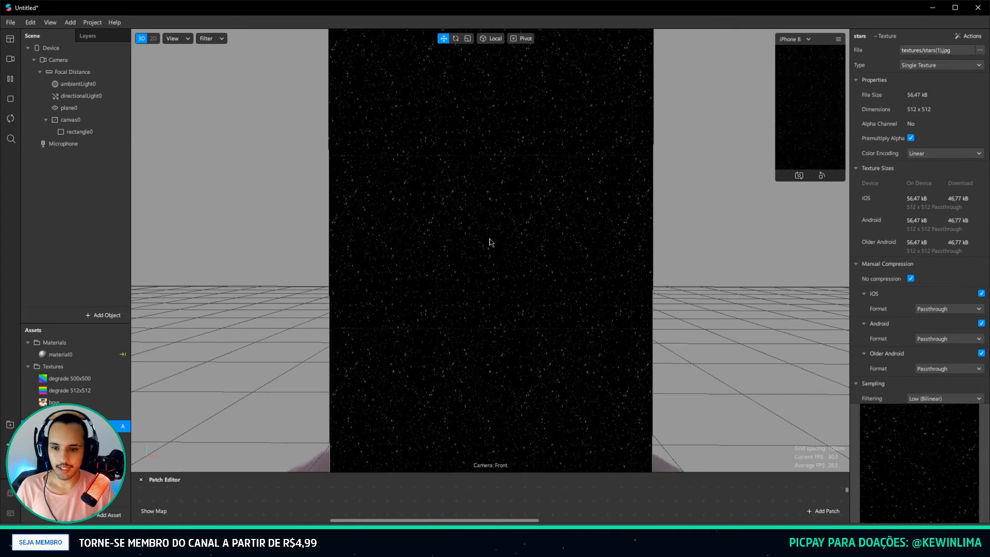
{"action": "left_click_drag", "start_coordinate": [778, 178], "coordinate": [612, 286]}
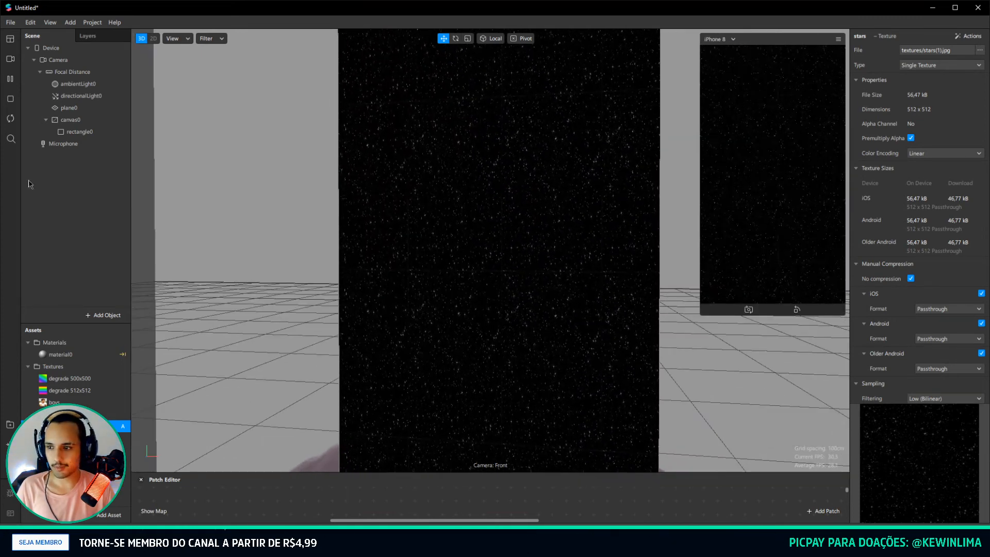
Add a second rectangle to canvas0 and make it fill the canvas's full width and height.
{"action": "right_click", "coordinate": [67, 180]}
{"action": "mouse_move", "coordinate": [104, 189]}
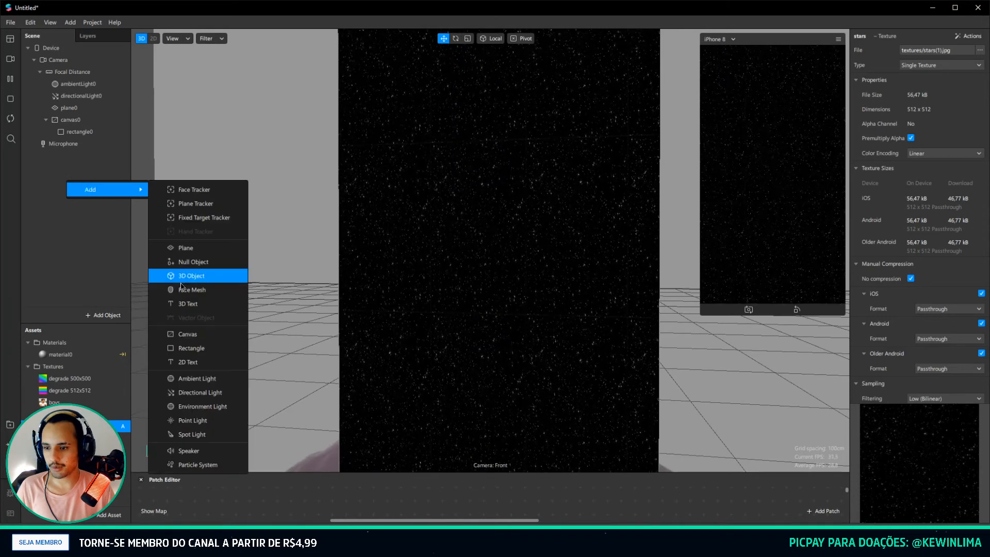
{"action": "left_click", "coordinate": [180, 348]}
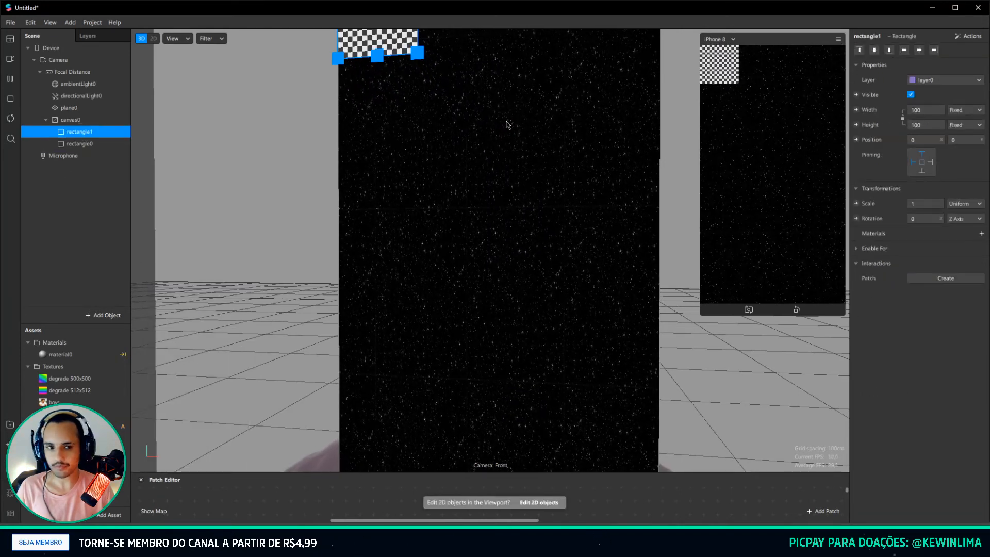
{"action": "left_click", "coordinate": [926, 125]}
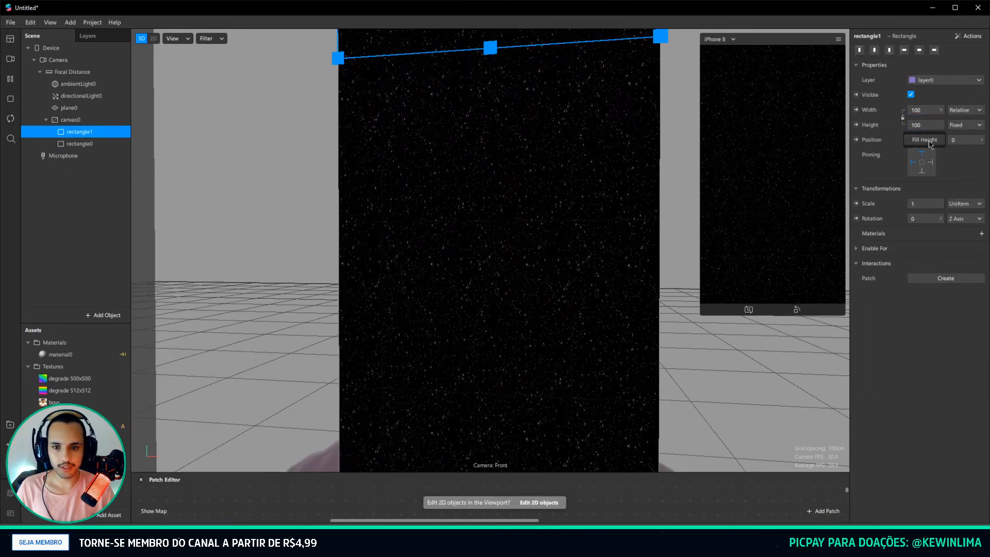
{"action": "left_click", "coordinate": [925, 140]}
Create a new material for the second rectangle and extract the camera's texture.
{"action": "left_click", "coordinate": [981, 233]}
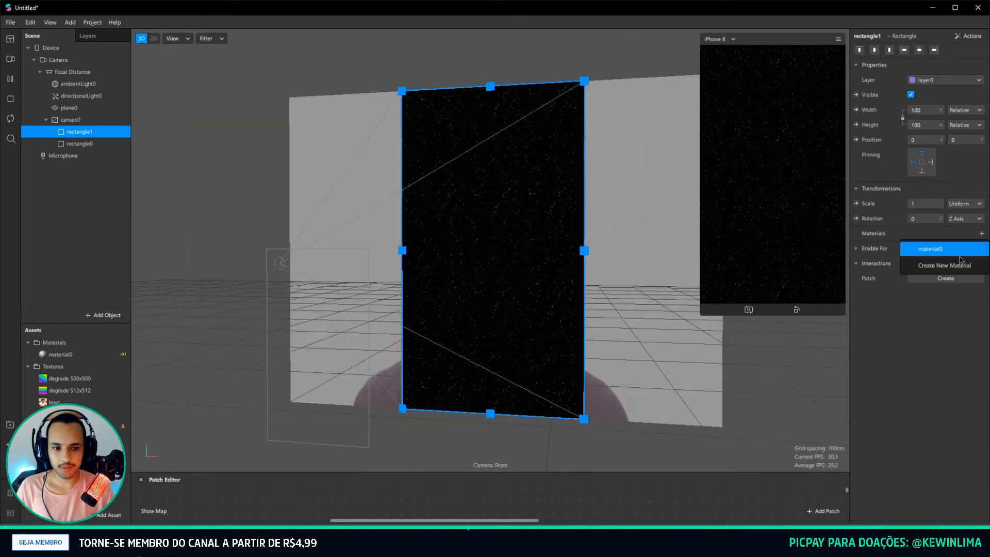
{"action": "left_click", "coordinate": [953, 264]}
{"action": "left_click", "coordinate": [59, 60]}
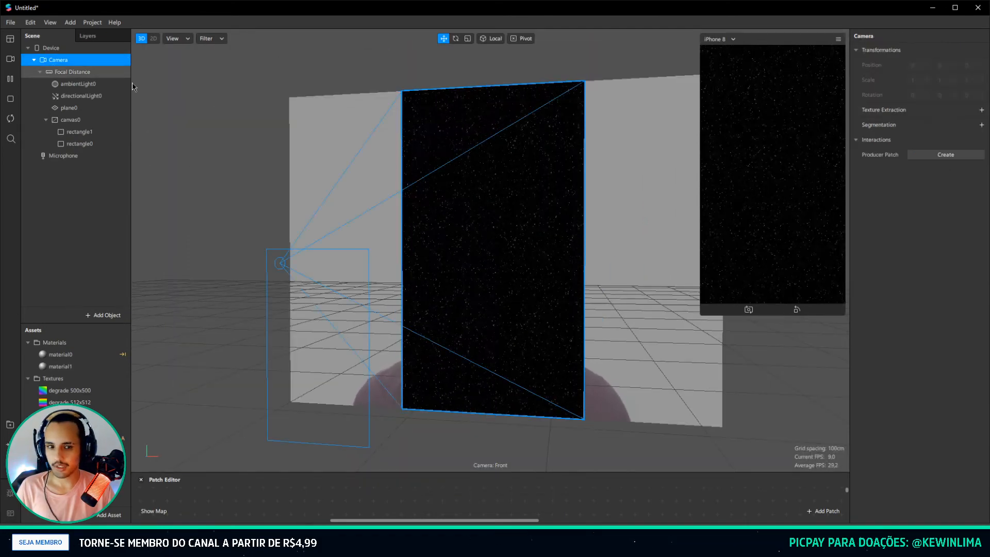
{"action": "left_click", "coordinate": [982, 110]}
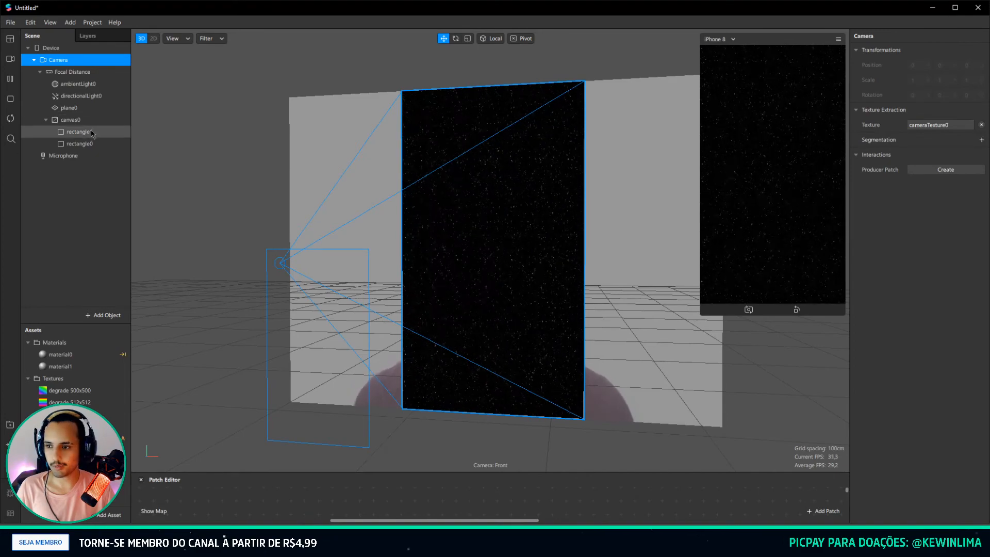
Set rectangle1's material to the Flat shader with cameraTexture0 as its texture, and expand its advanced render options.
{"action": "left_click", "coordinate": [71, 135]}
{"action": "left_click", "coordinate": [76, 145]}
{"action": "double_click", "coordinate": [914, 252]}
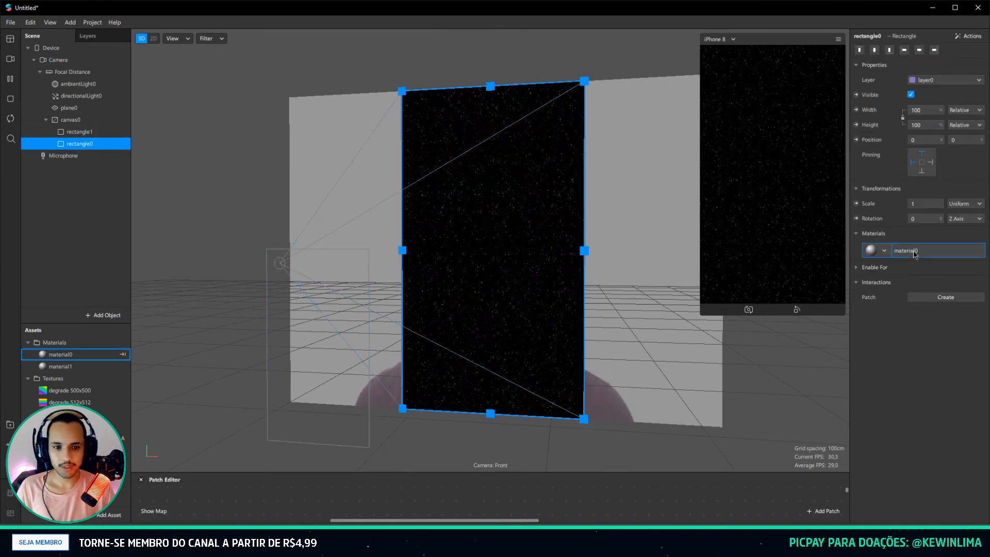
{"action": "left_click", "coordinate": [79, 131]}
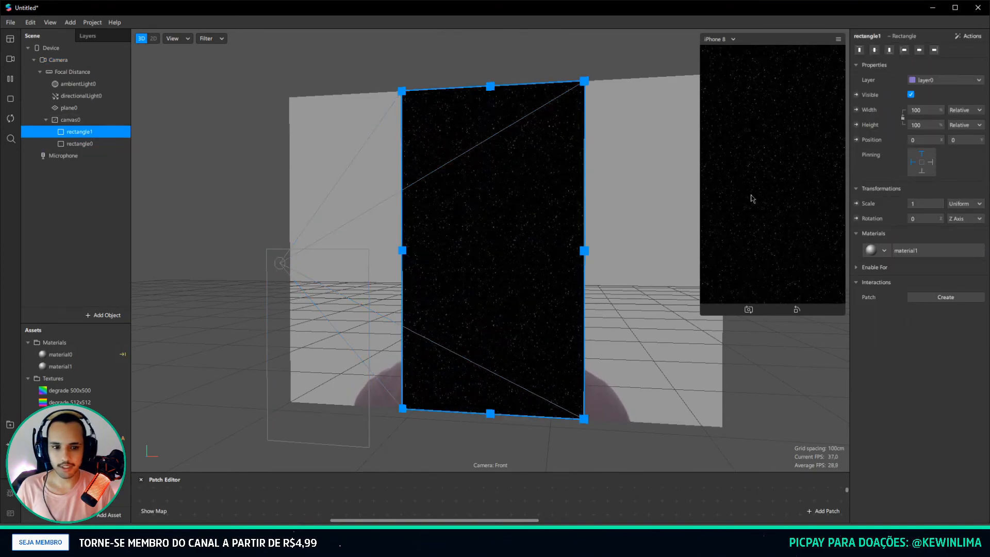
{"action": "left_click", "coordinate": [920, 252]}
{"action": "left_click", "coordinate": [915, 51]}
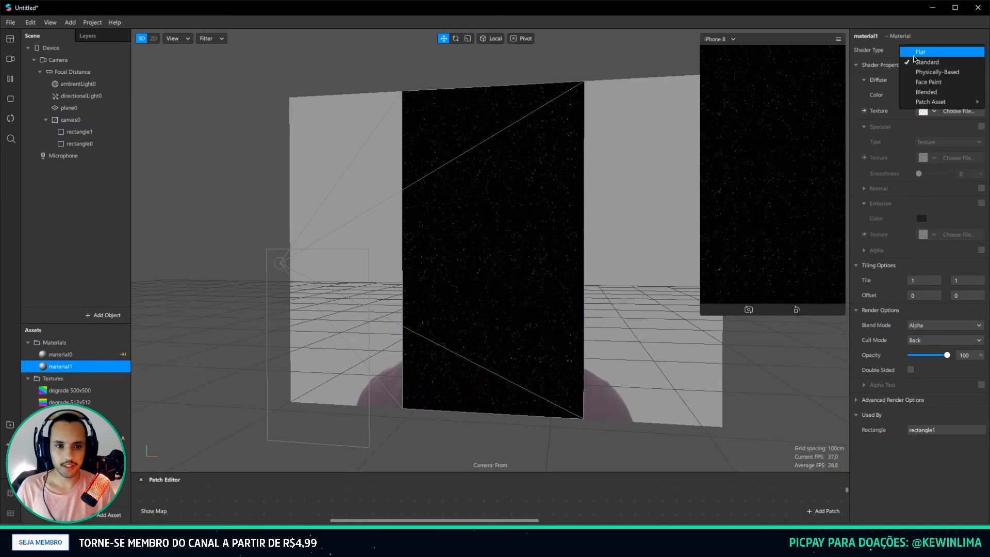
{"action": "left_click", "coordinate": [915, 53]}
{"action": "left_click", "coordinate": [931, 111]}
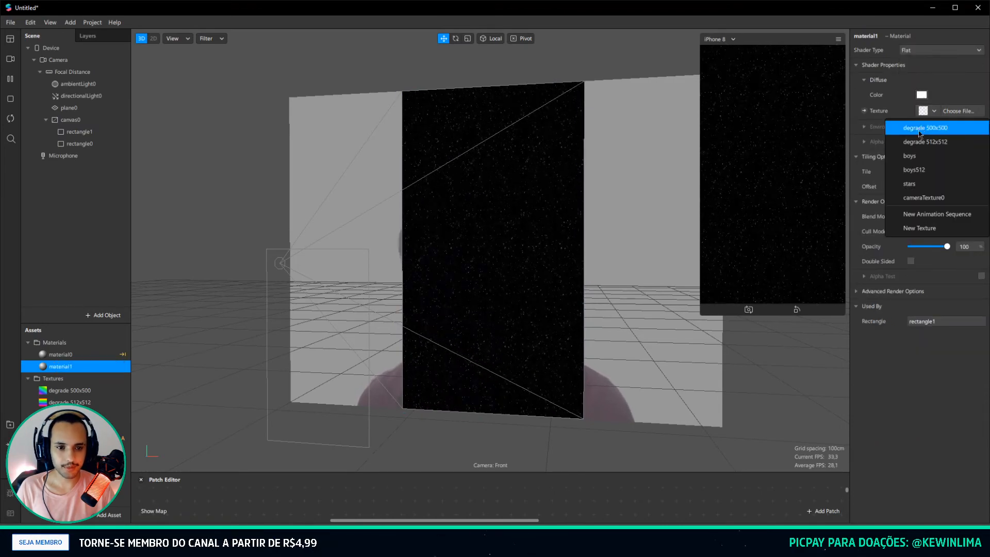
{"action": "left_click", "coordinate": [913, 198]}
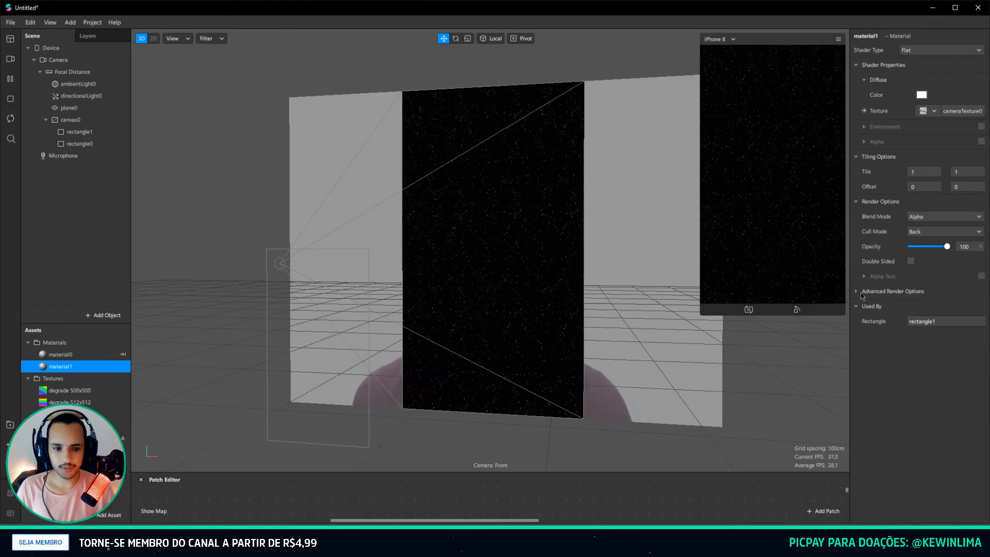
{"action": "left_click", "coordinate": [855, 292]}
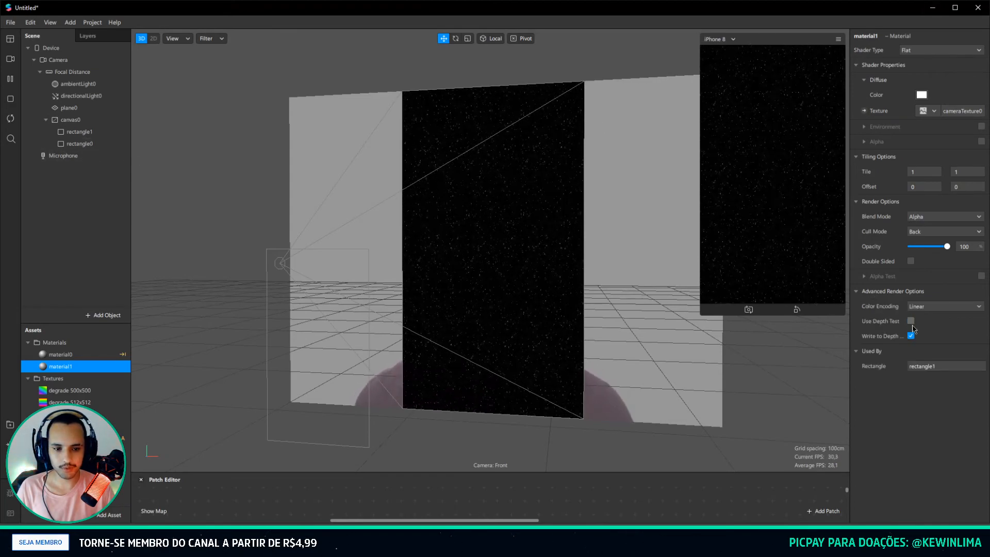
Set the blend mode of rectangle0's star material to Add, keep opacity at 100, and enlarge the simulator preview.
{"action": "left_click", "coordinate": [77, 132]}
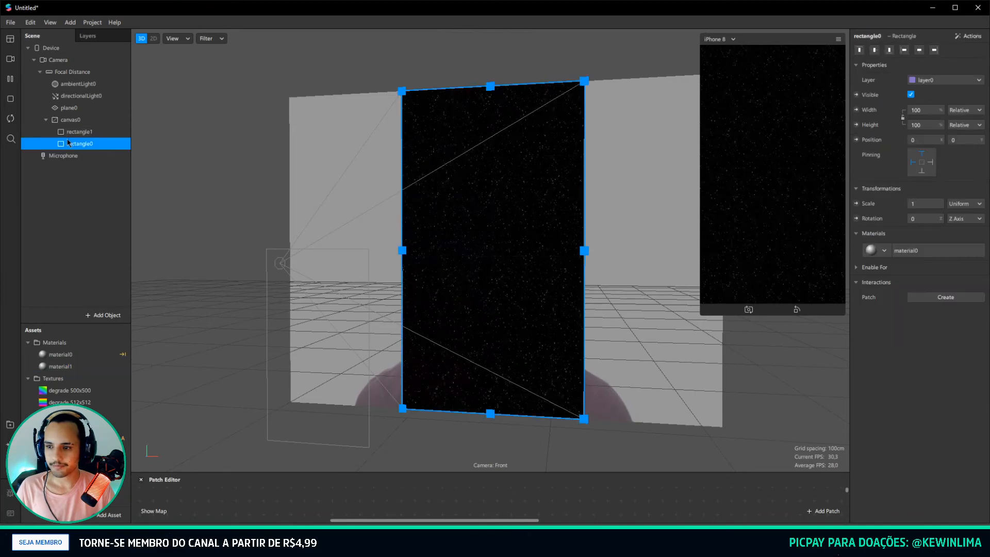
{"action": "left_click", "coordinate": [79, 143]}
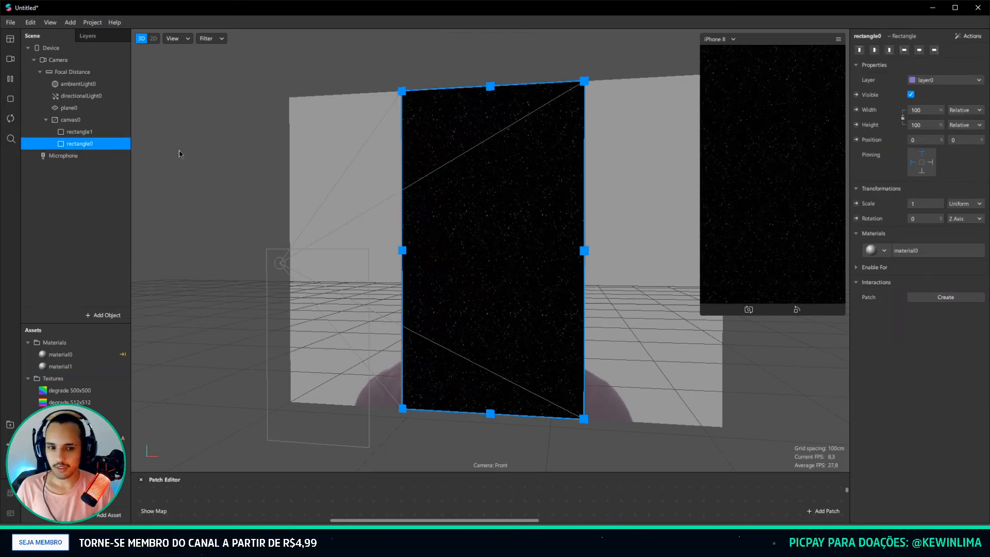
{"action": "left_click", "coordinate": [954, 252]}
{"action": "left_click", "coordinate": [916, 222]}
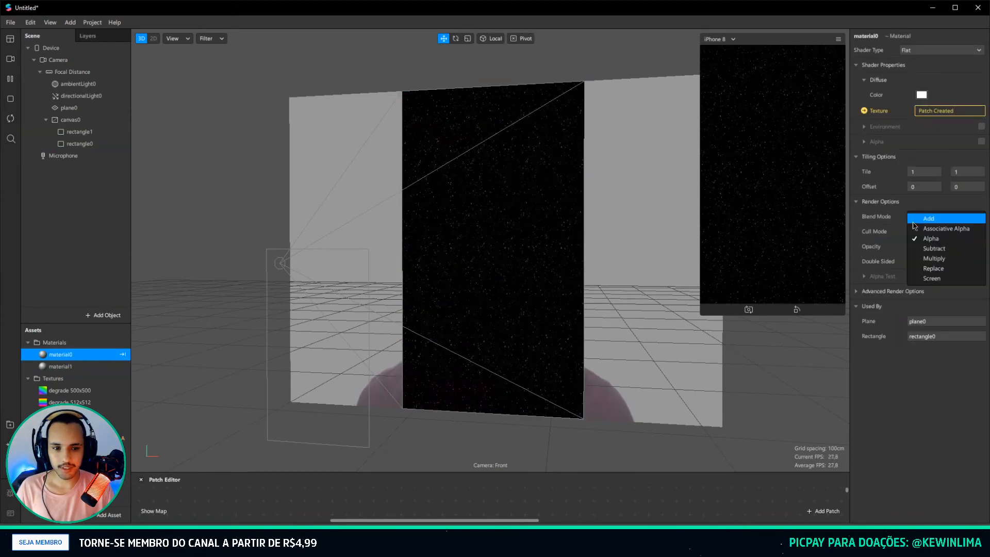
{"action": "left_click", "coordinate": [920, 221]}
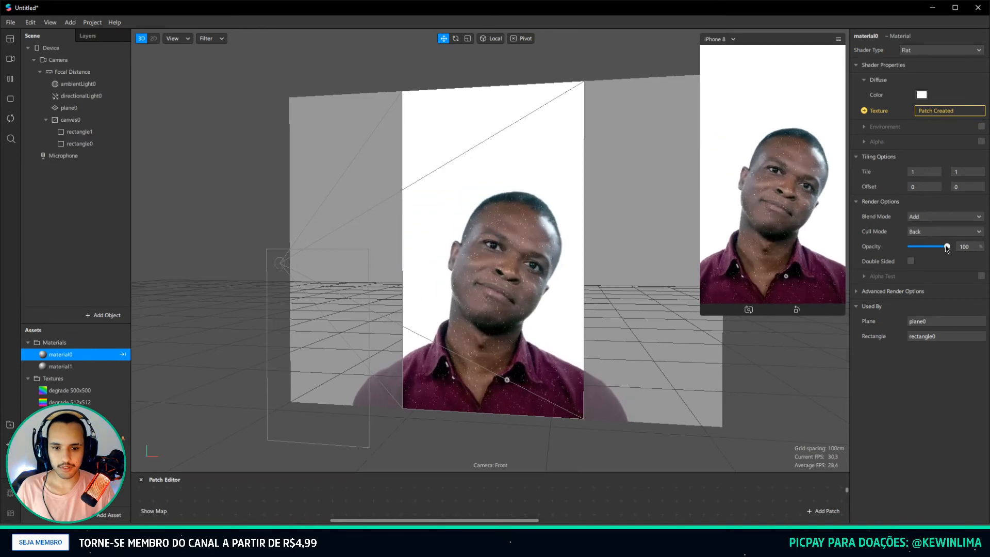
{"action": "left_click_drag", "start_coordinate": [947, 247], "coordinate": [928, 249]}
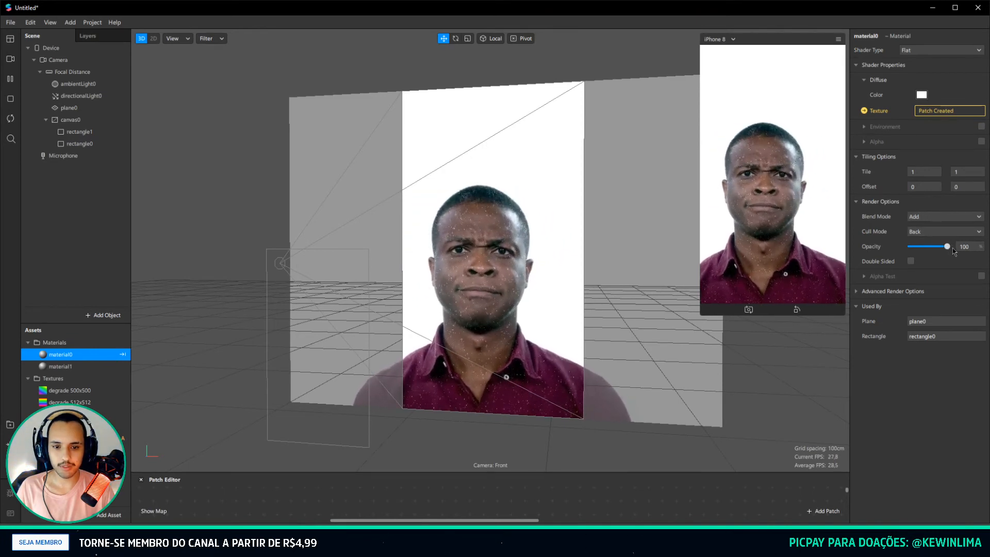
{"action": "left_click_drag", "start_coordinate": [700, 312], "coordinate": [598, 410]}
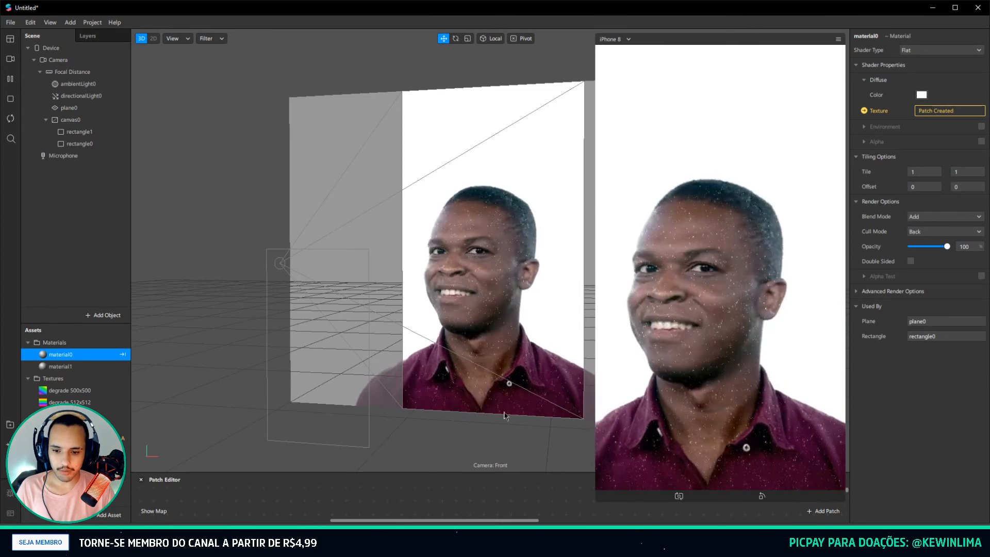
Switch to Photoshop, delete Layer 2, and add a black Solid Color fill layer between Layer 1 and Layer 0.
{"action": "key", "text": "alt+Tab"}
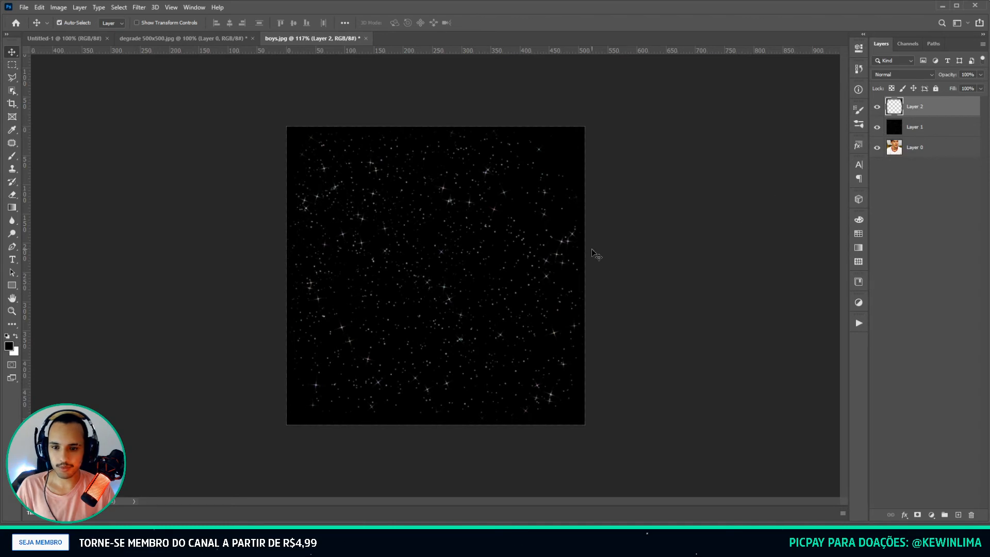
{"action": "key", "text": "Delete"}
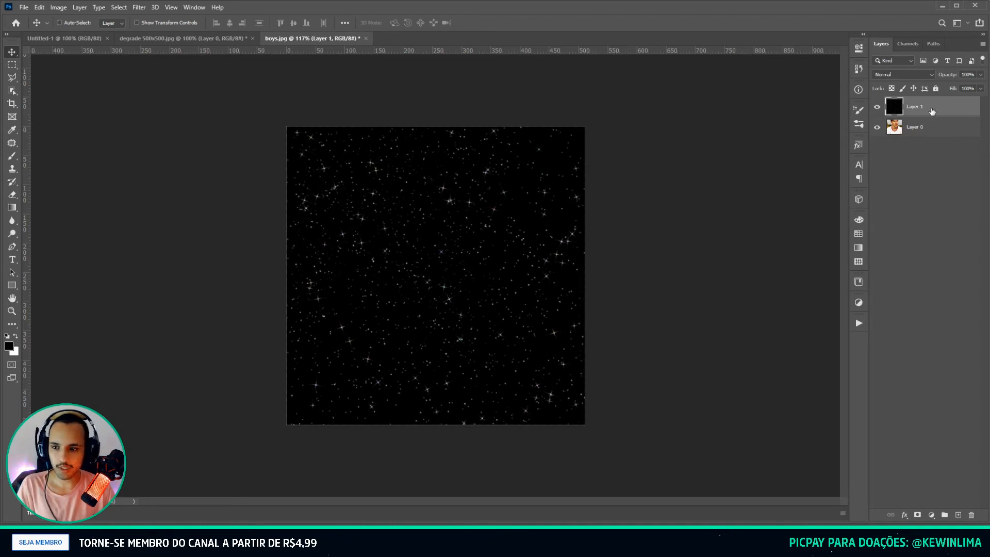
{"action": "left_click", "coordinate": [962, 130]}
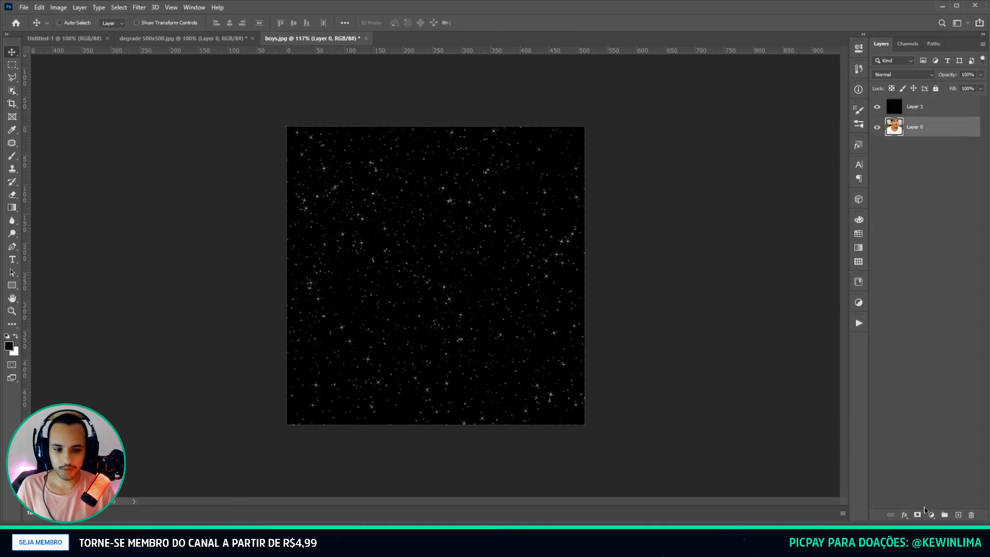
{"action": "left_click", "coordinate": [931, 515]}
{"action": "left_click", "coordinate": [954, 339]}
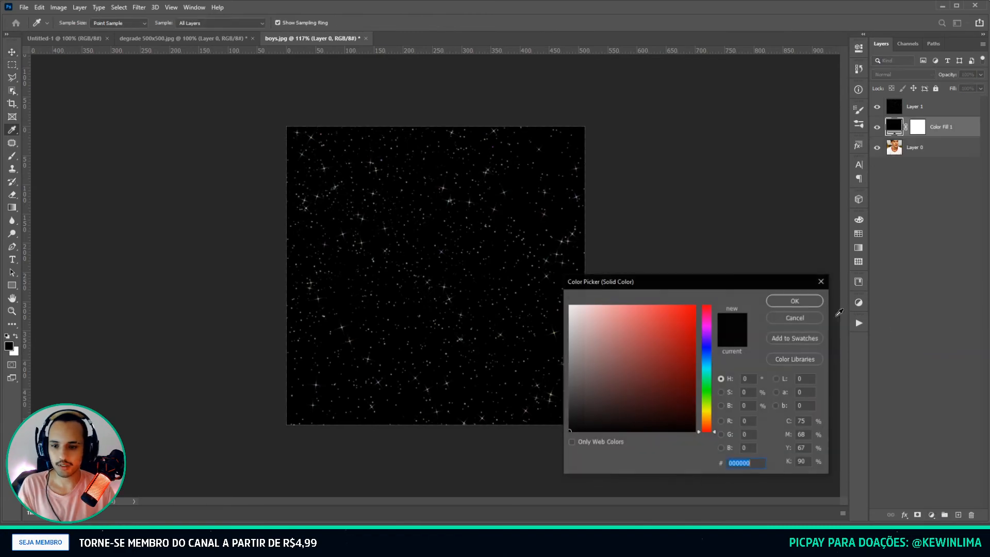
{"action": "key", "text": "Return"}
Save the star image as a quality 8 JPEG over stars.jpg in the pattern folder and return to Spark AR Studio.
{"action": "scroll", "coordinate": [729, 365], "scroll_direction": "up", "scroll_amount": 5, "text": "alt"}
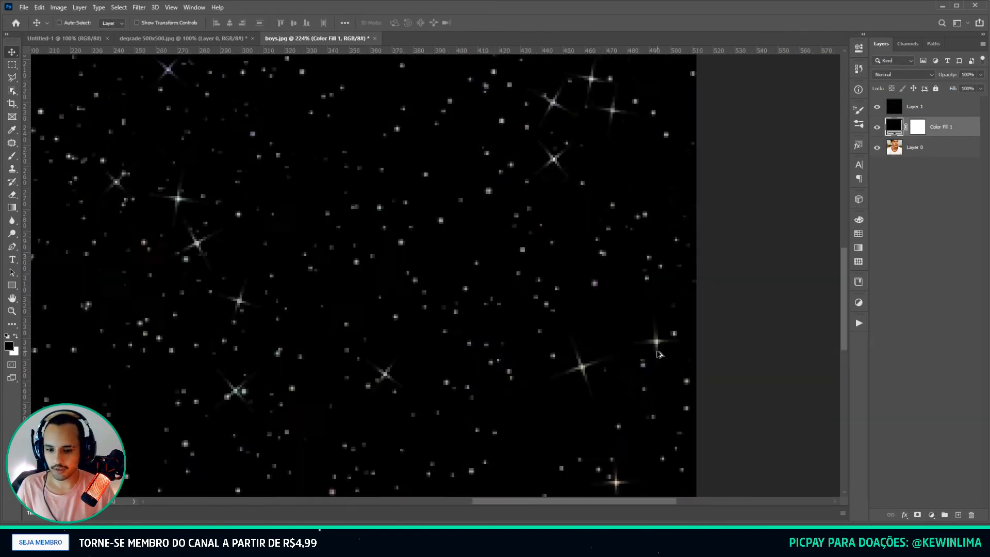
{"action": "scroll", "coordinate": [729, 364], "scroll_direction": "down", "scroll_amount": 5, "text": "alt"}
{"action": "scroll", "coordinate": [711, 358], "scroll_direction": "up", "scroll_amount": 3, "text": "alt"}
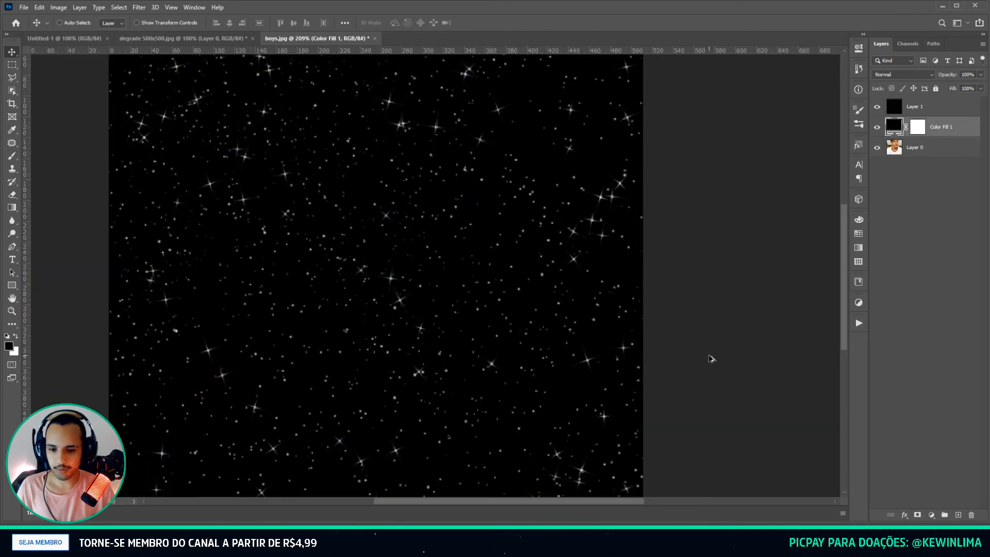
{"action": "key", "text": "ctrl+s"}
{"action": "left_click", "coordinate": [134, 268]}
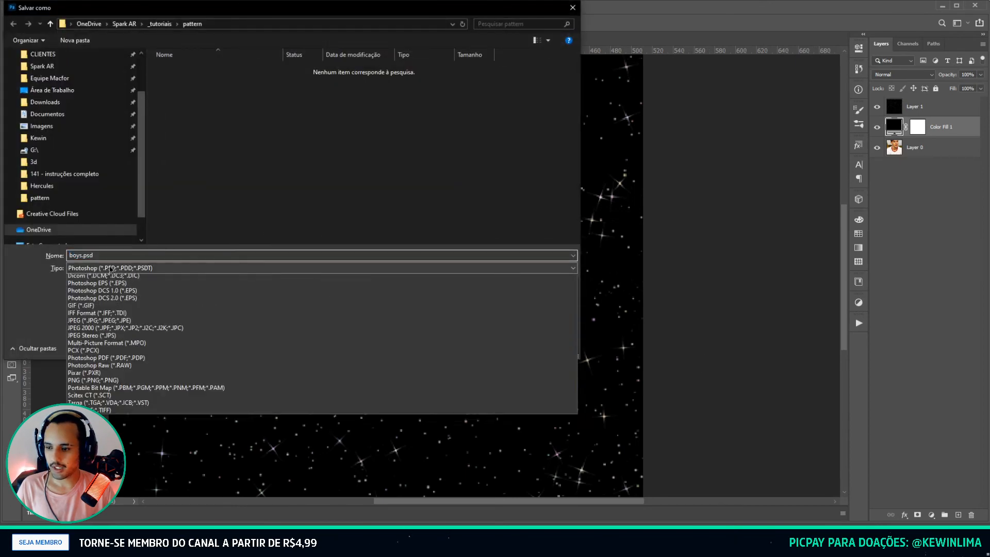
{"action": "left_click", "coordinate": [201, 299]}
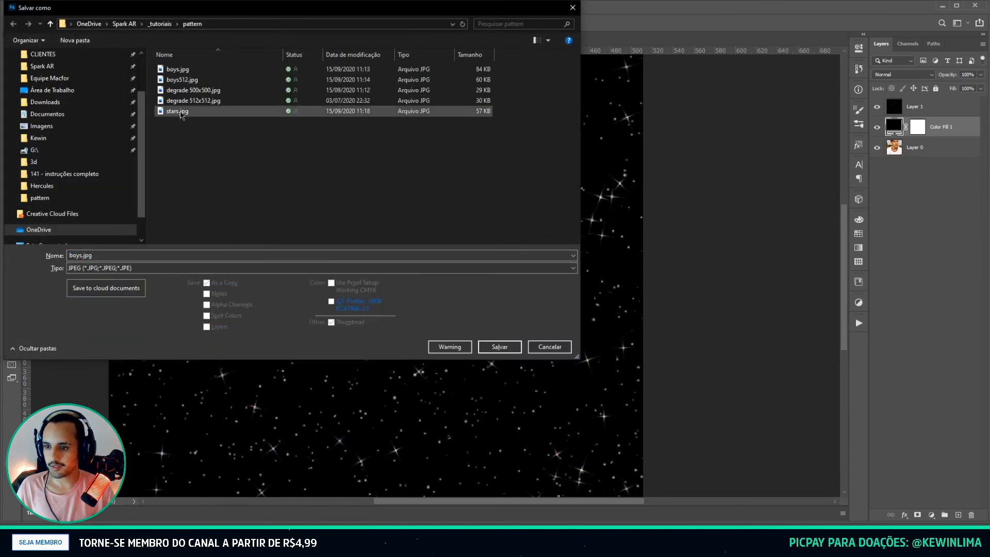
{"action": "key", "text": "Return"}
{"action": "left_click", "coordinate": [665, 265]}
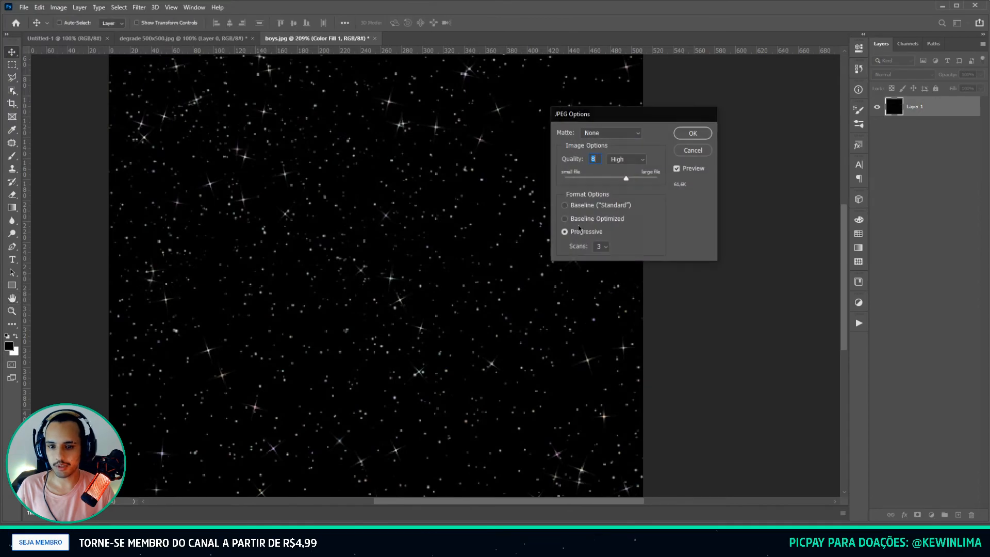
{"action": "key", "text": "Return"}
{"action": "key", "text": "alt+Tab"}
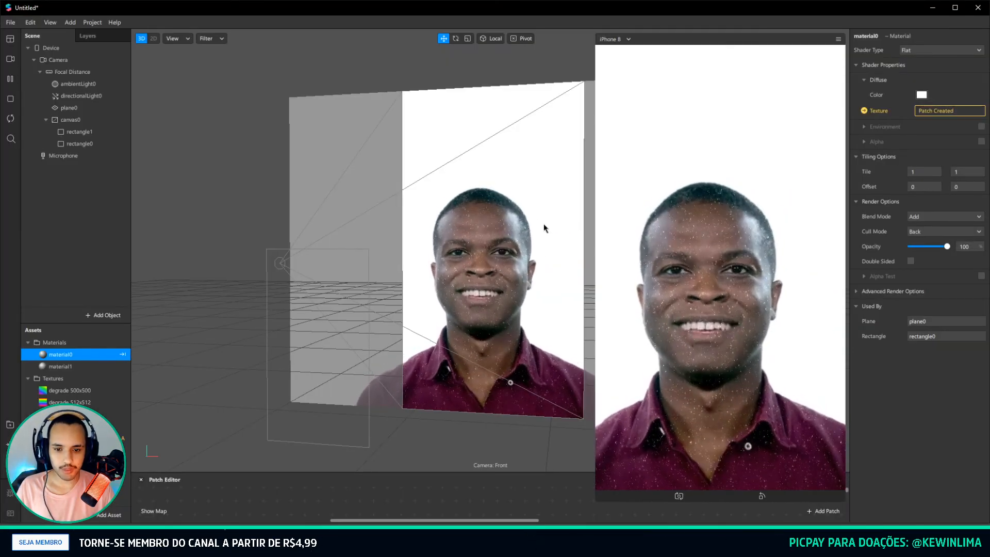
Switch to Photoshop with the star pattern document open.
{"action": "key", "text": "alt+Tab"}
{"action": "left_click", "coordinate": [939, 115]}
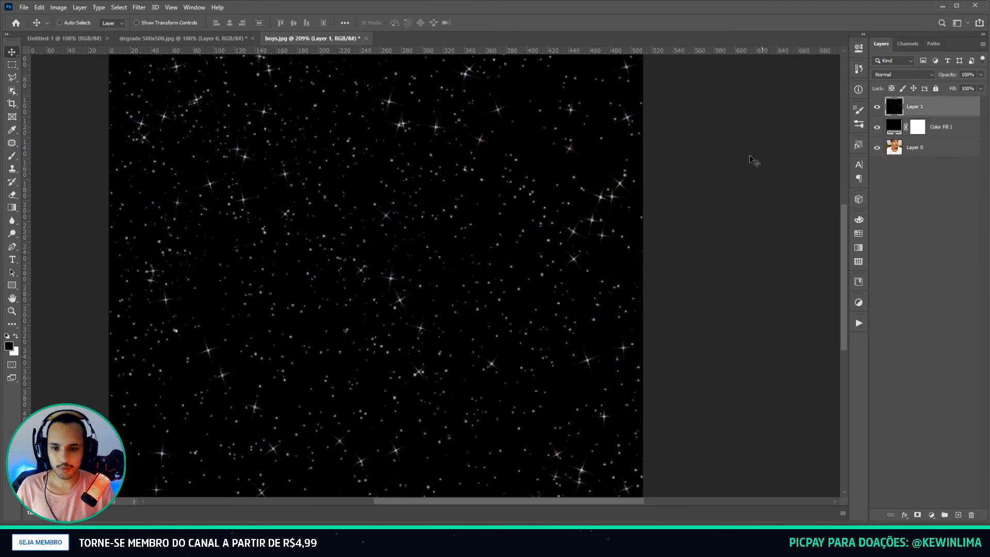
{"action": "key", "text": "alt+Tab"}
{"action": "key", "text": "alt+Tab"}
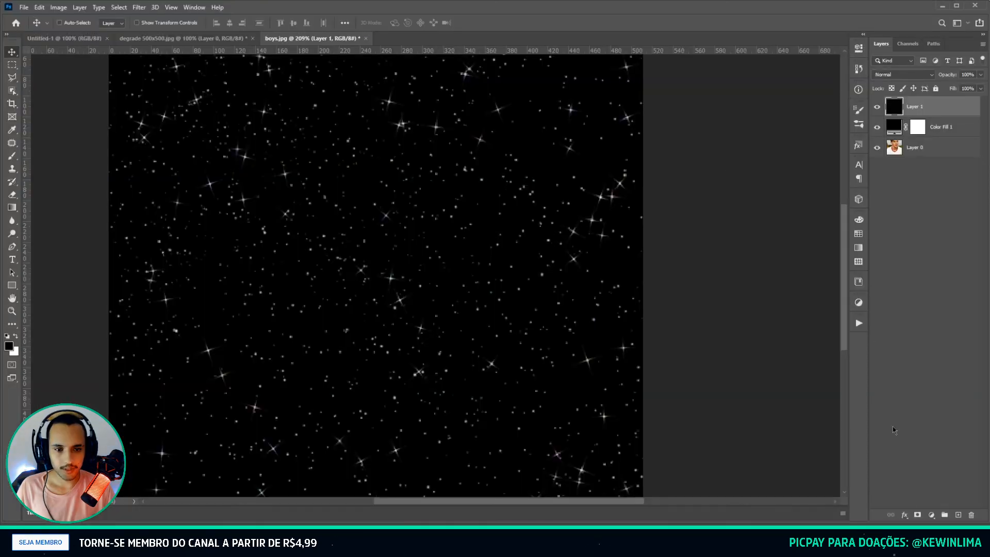
Add an empty layer above Layer 1 and open the layer style settings of Layer 1.
{"action": "left_click", "coordinate": [958, 515]}
{"action": "scroll", "coordinate": [686, 386], "scroll_direction": "down", "scroll_amount": 3, "text": "alt"}
{"action": "scroll", "coordinate": [656, 369], "scroll_direction": "up", "scroll_amount": 2, "text": "alt"}
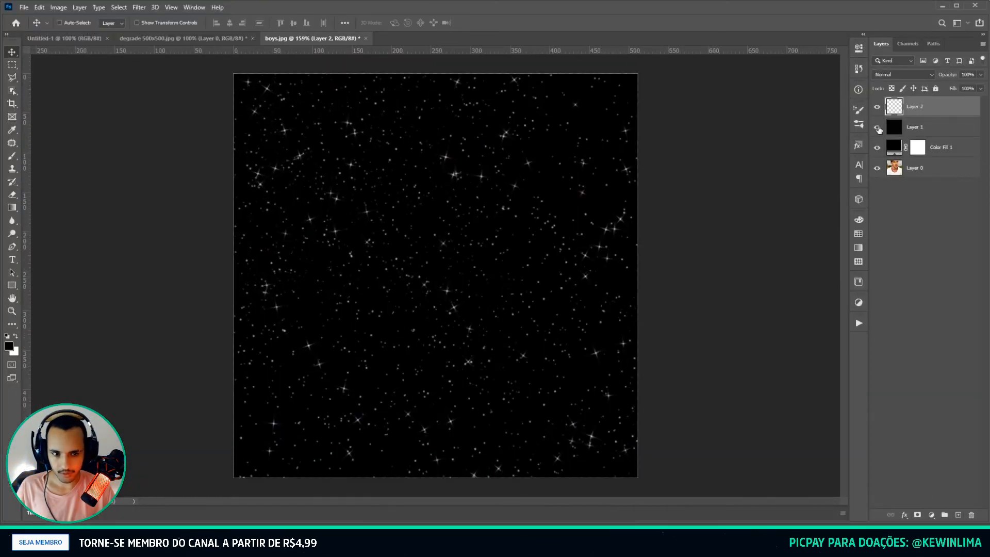
{"action": "left_click", "coordinate": [950, 131]}
{"action": "double_click", "coordinate": [946, 130]}
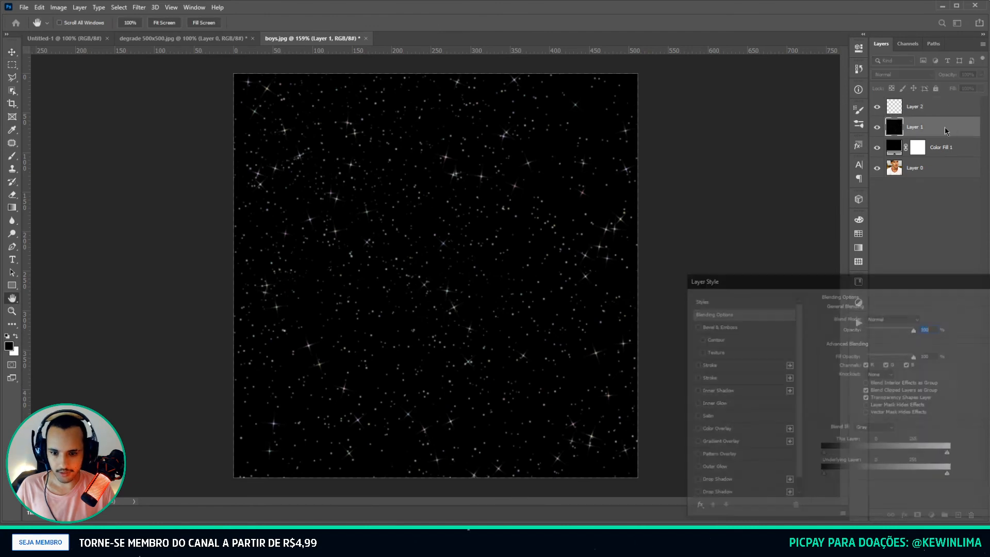
Try a red 4 px outside stroke on Layer 1 and turn it off again.
{"action": "left_click", "coordinate": [718, 366]}
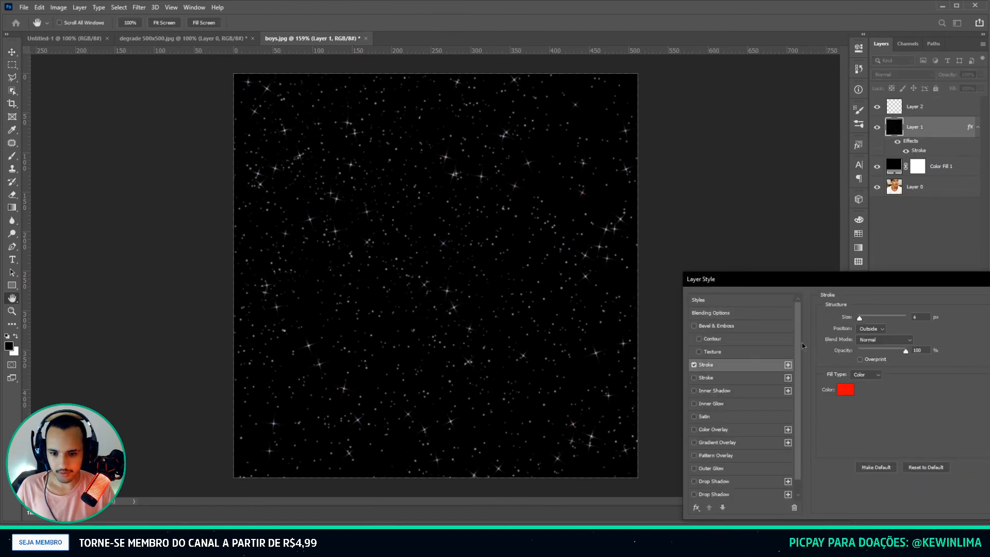
{"action": "left_click", "coordinate": [845, 389]}
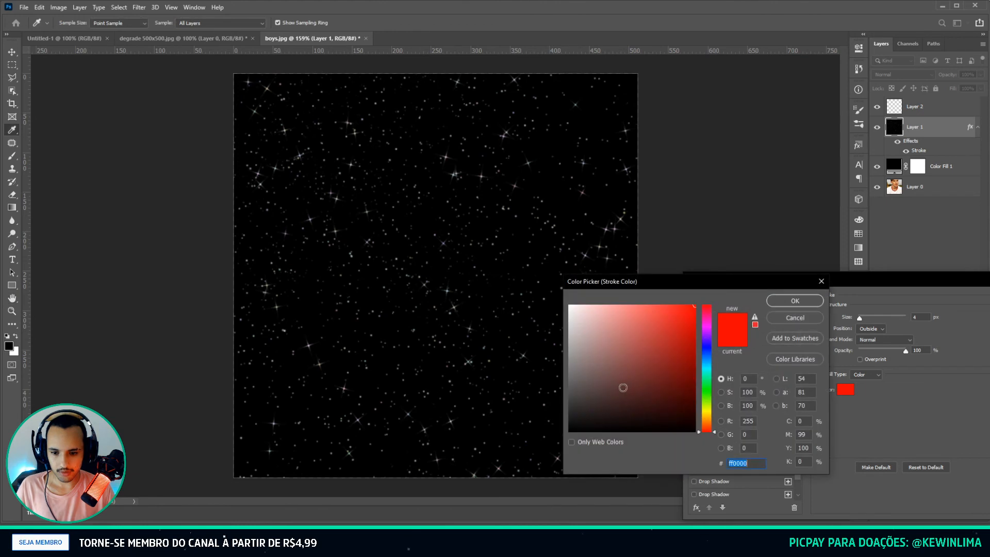
{"action": "left_click", "coordinate": [511, 472]}
{"action": "left_click", "coordinate": [795, 317]}
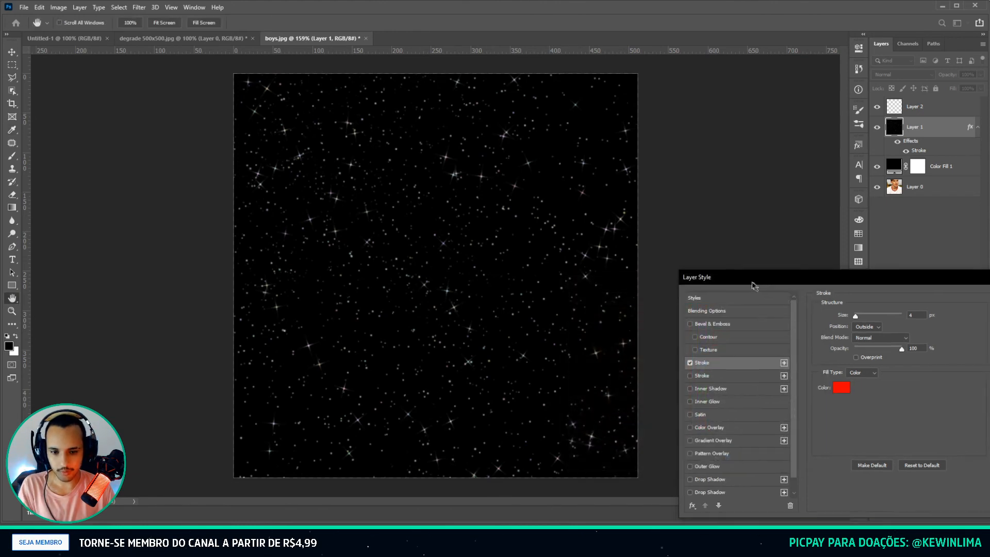
{"action": "left_click", "coordinate": [640, 307]}
Apply a black inner shadow to Layer 1 with Normal blending, 100% opacity, 52% choke and 22 px size.
{"action": "left_click", "coordinate": [664, 333]}
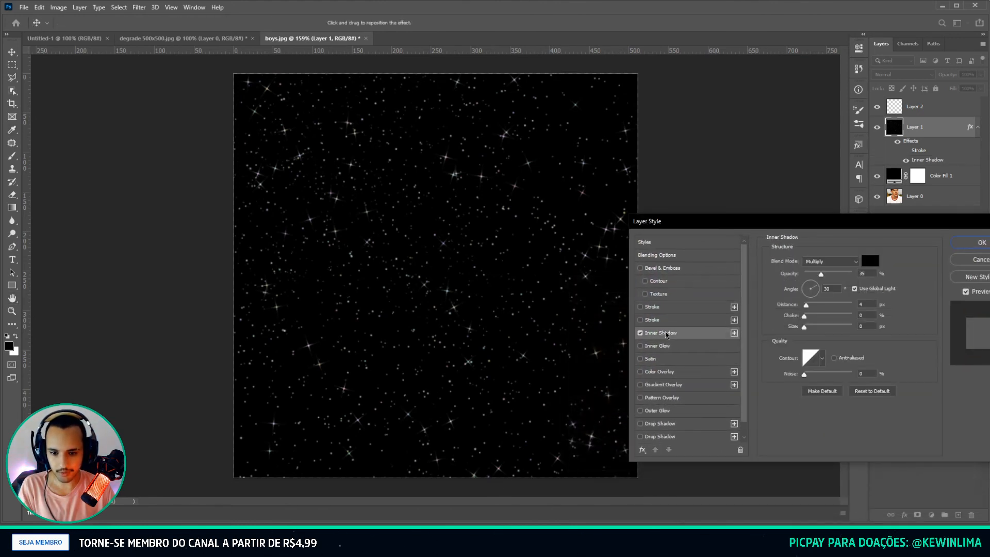
{"action": "left_click", "coordinate": [830, 262]}
{"action": "left_click", "coordinate": [817, 269]}
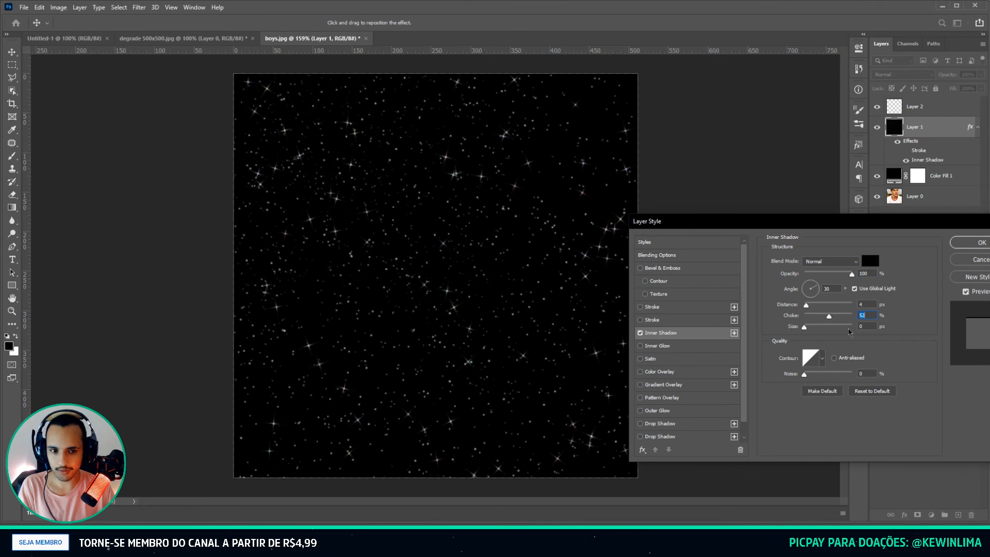
{"action": "mouse_move", "coordinate": [805, 330]}
{"action": "left_mouse_down"}
{"action": "mouse_move", "coordinate": [830, 332]}
{"action": "mouse_move", "coordinate": [814, 334]}
{"action": "left_mouse_up"}
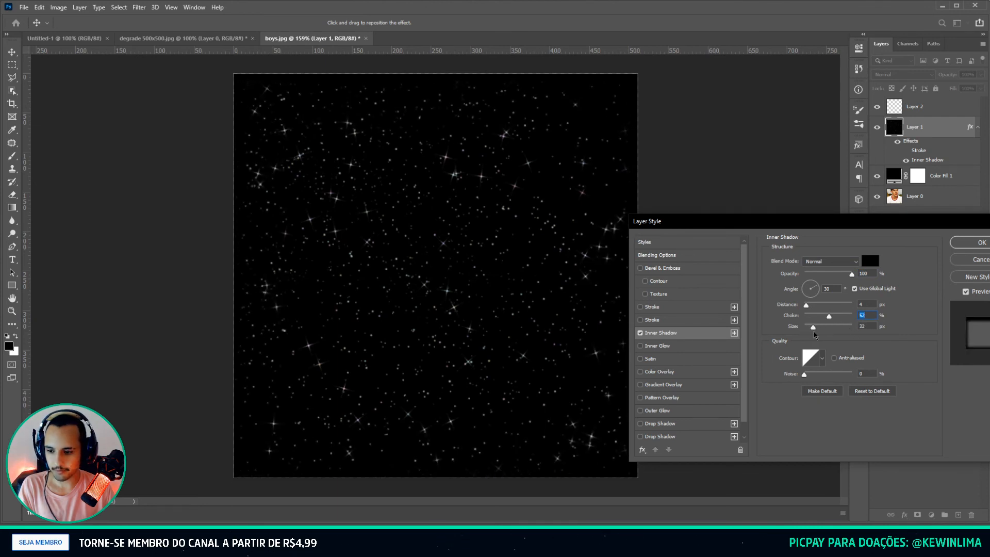
{"action": "left_click", "coordinate": [976, 241]}
Save the star image as a JPEG over stars.jpg in the pattern folder and return to Spark AR Studio.
{"action": "key", "text": "ctrl+shift+s"}
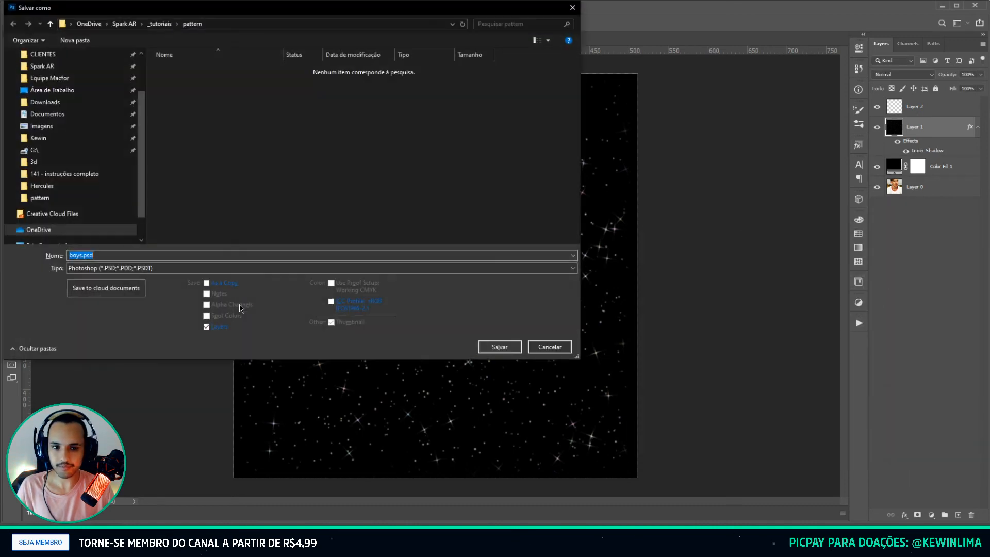
{"action": "left_click", "coordinate": [118, 271]}
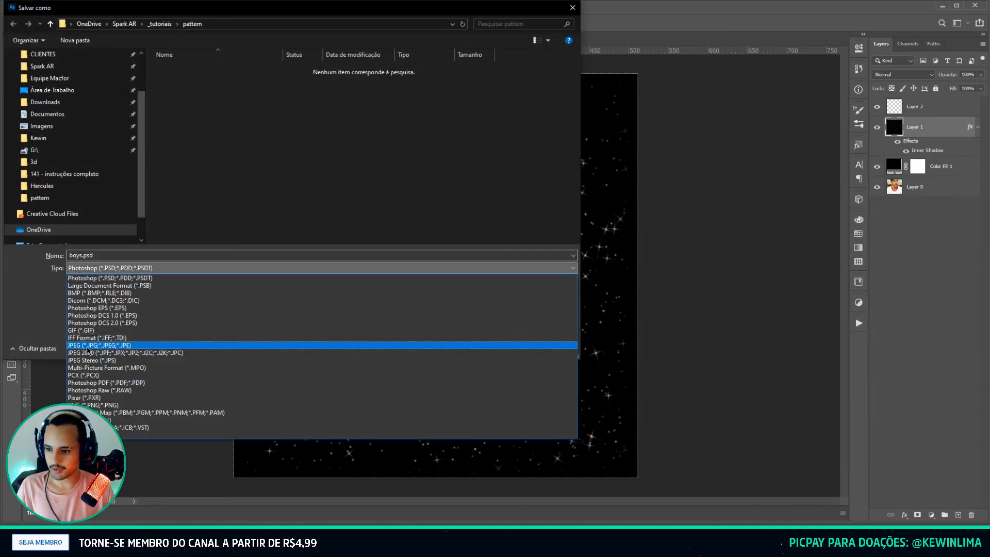
{"action": "left_click", "coordinate": [89, 349]}
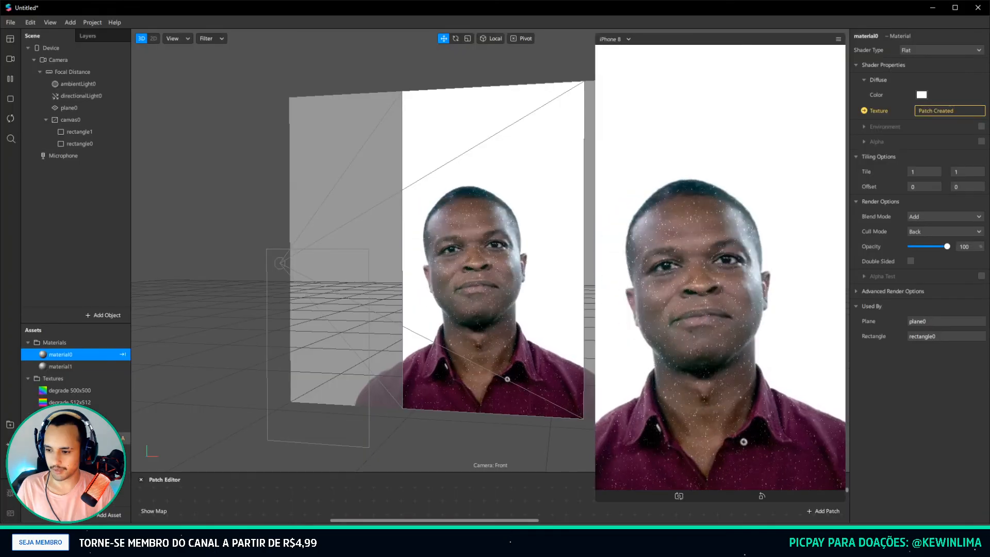
Replace the stars texture with the updated stars.jpg from the pattern folder.
{"action": "right_click", "coordinate": [59, 457]}
{"action": "left_click", "coordinate": [103, 457]}
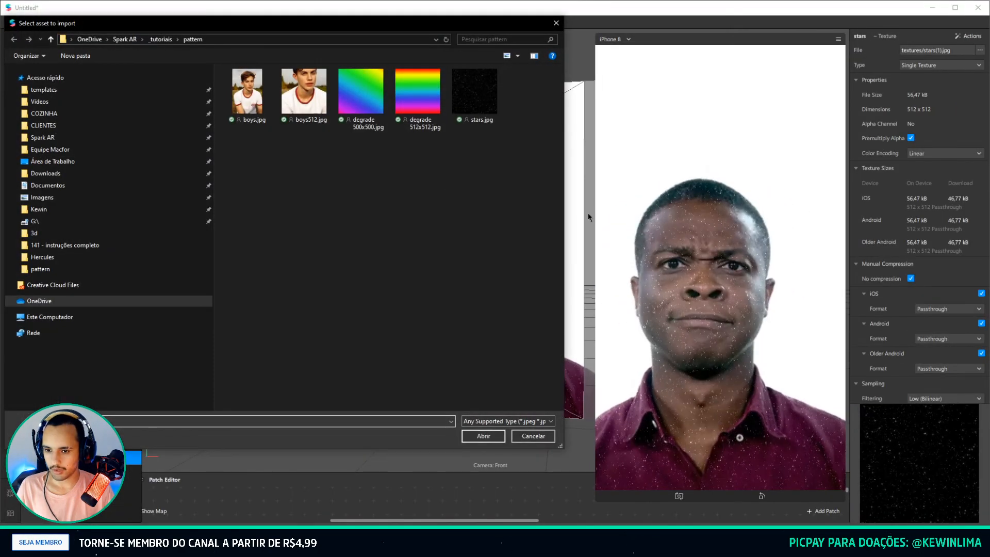
{"action": "left_click", "coordinate": [475, 116]}
{"action": "double_click", "coordinate": [475, 116]}
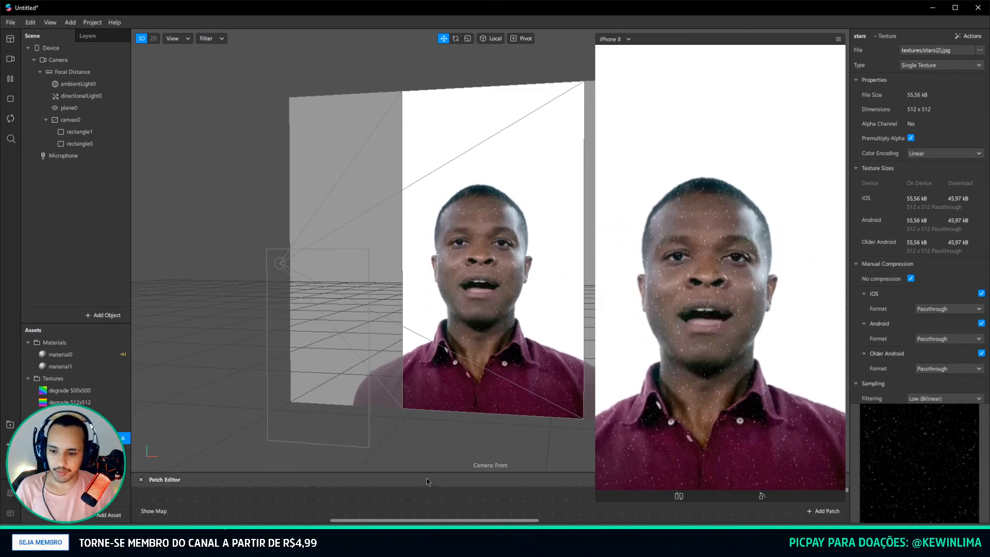
Enlarge the Patch Editor and move the stars patch close to the Texture Transform patch, above 2D Transform Pack.
{"action": "left_click_drag", "start_coordinate": [426, 473], "coordinate": [453, 158]}
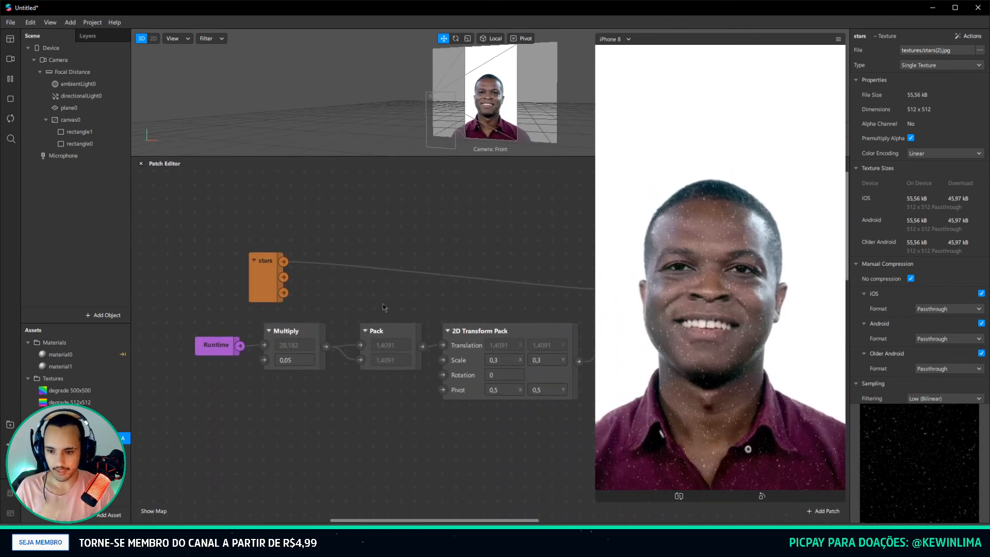
{"action": "mouse_move", "coordinate": [373, 519]}
{"action": "left_mouse_down"}
{"action": "mouse_move", "coordinate": [416, 519]}
{"action": "mouse_move", "coordinate": [378, 512]}
{"action": "left_mouse_up"}
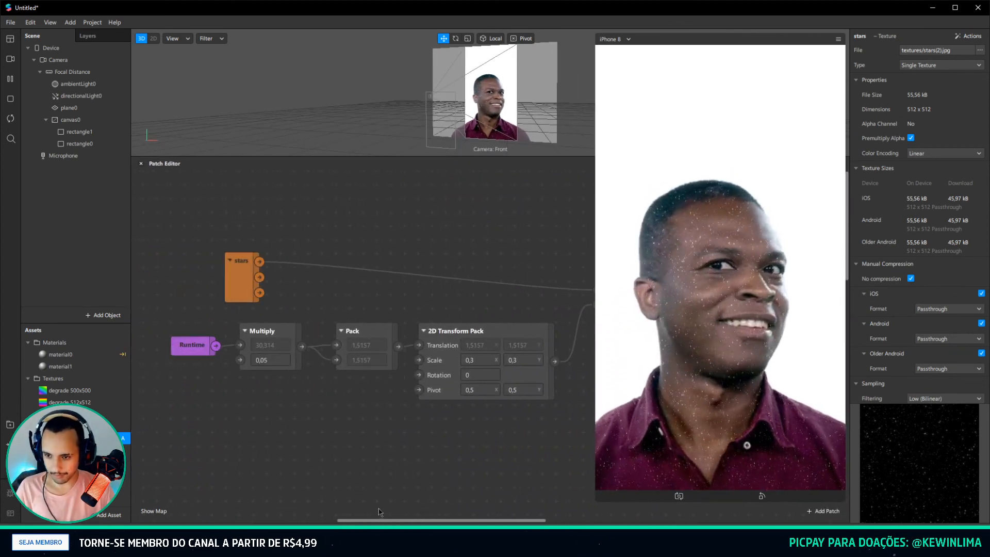
{"action": "left_click_drag", "start_coordinate": [230, 283], "coordinate": [505, 268]}
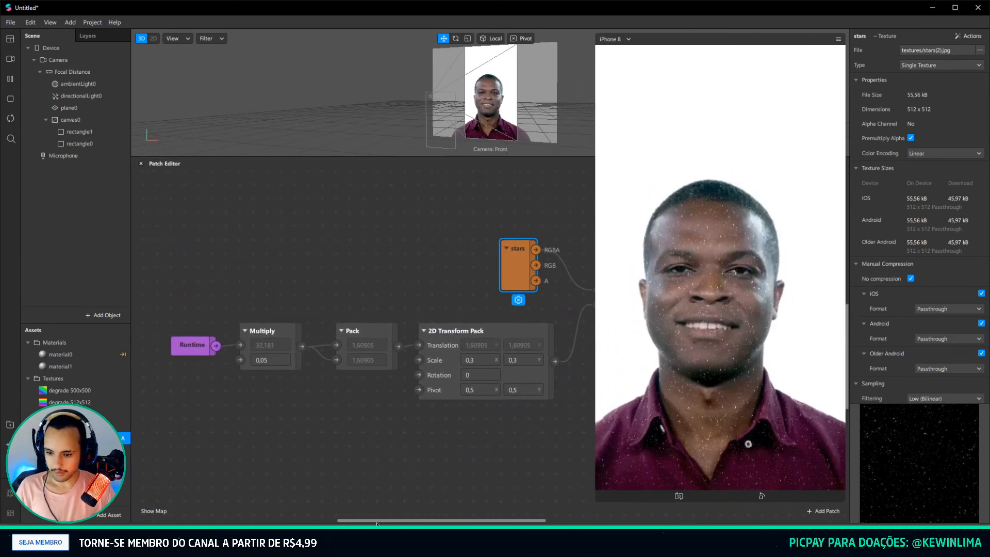
{"action": "left_click_drag", "start_coordinate": [376, 521], "coordinate": [439, 520]}
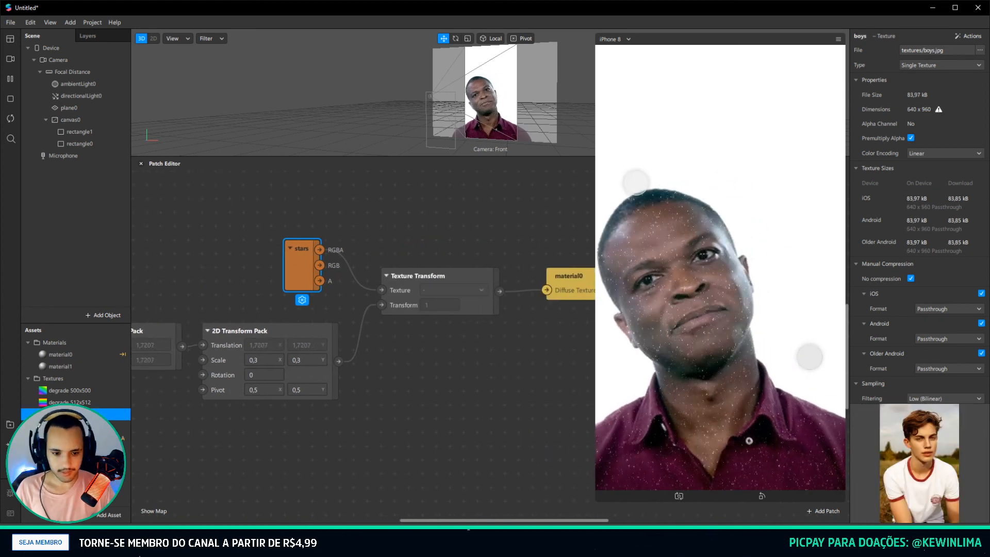
Review the tiling modes and dimensions of the boys texture, and inspect the boys512 texture for comparison.
{"action": "scroll", "coordinate": [911, 311], "scroll_direction": "down", "scroll_amount": 3}
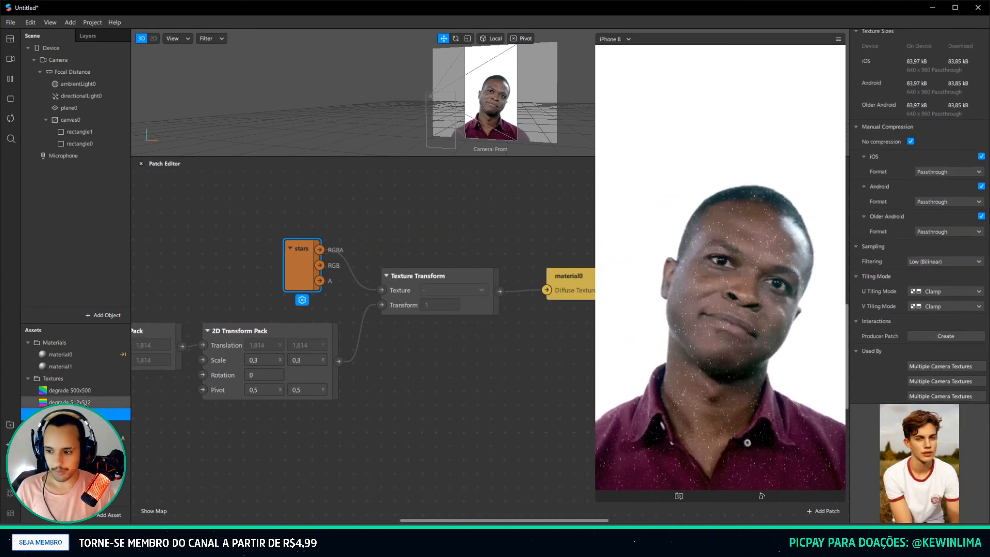
{"action": "scroll", "coordinate": [867, 86], "scroll_direction": "up", "scroll_amount": 3}
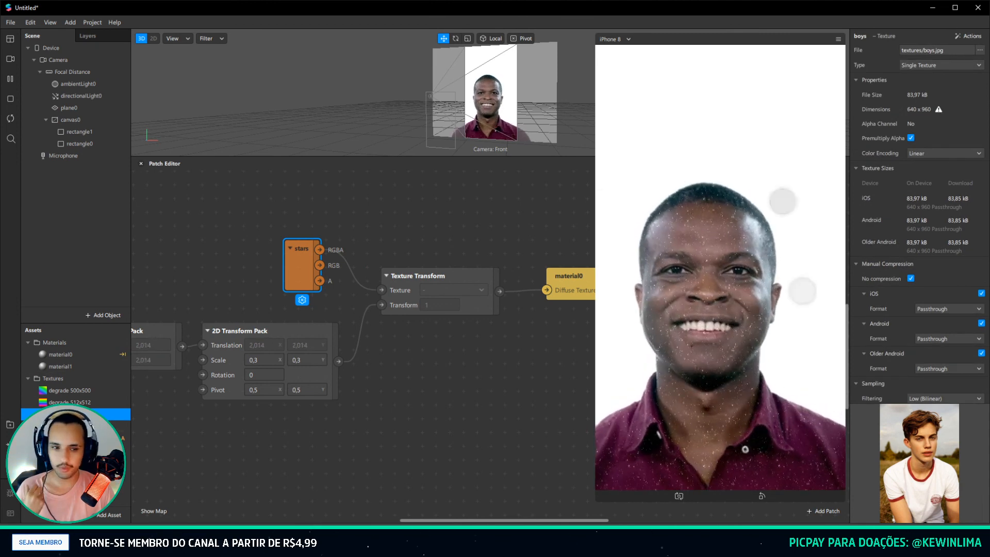
{"action": "left_click", "coordinate": [72, 426]}
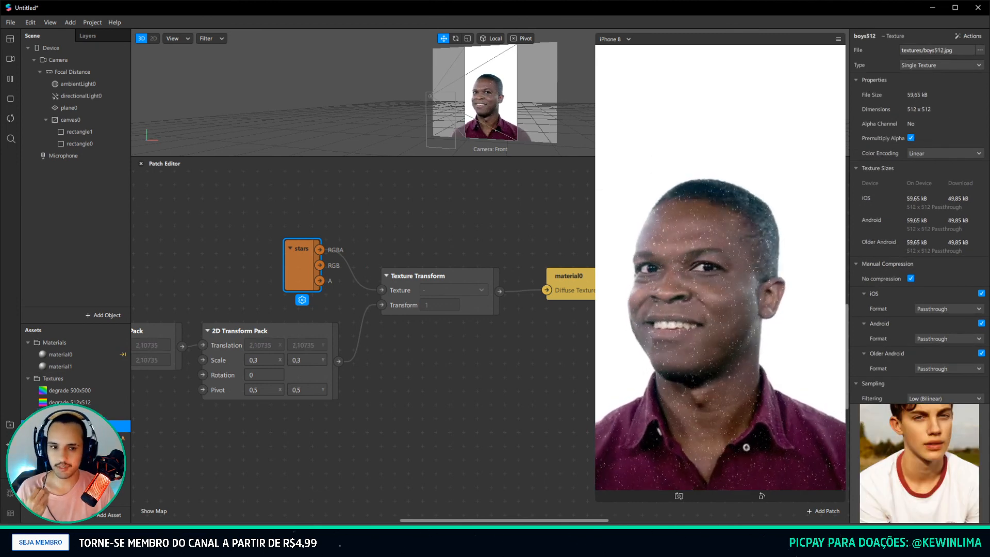